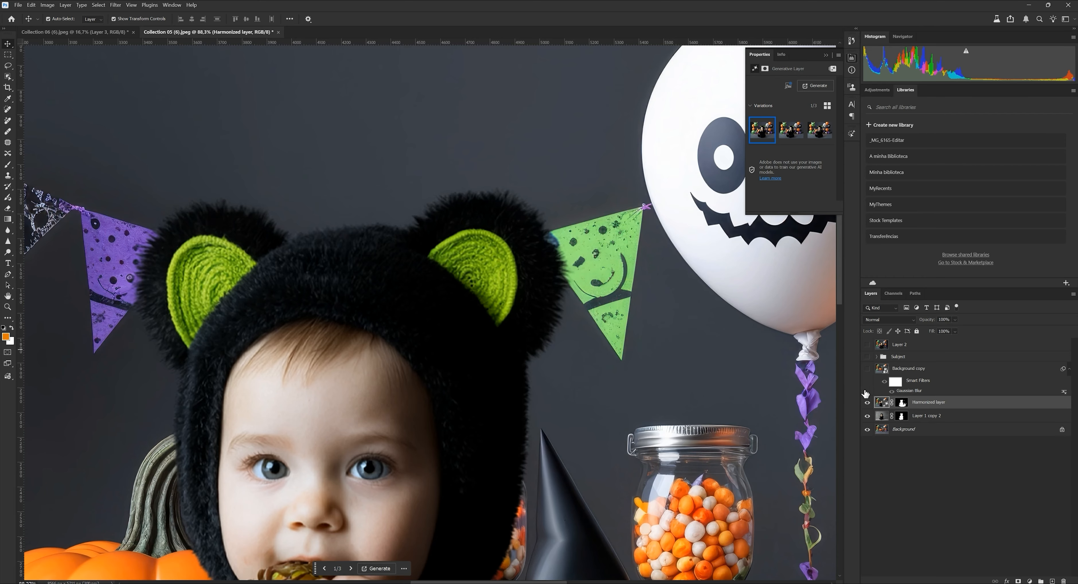
Compare the baby composite with its Harmonized layer hidden and shown, finishing with the whole image fitted in view.
{"action": "left_click", "coordinate": [867, 402]}
{"action": "left_click", "coordinate": [868, 403]}
{"action": "left_click", "coordinate": [867, 403]}
{"action": "left_click", "coordinate": [867, 403]}
{"action": "key", "text": "ctrl+0"}
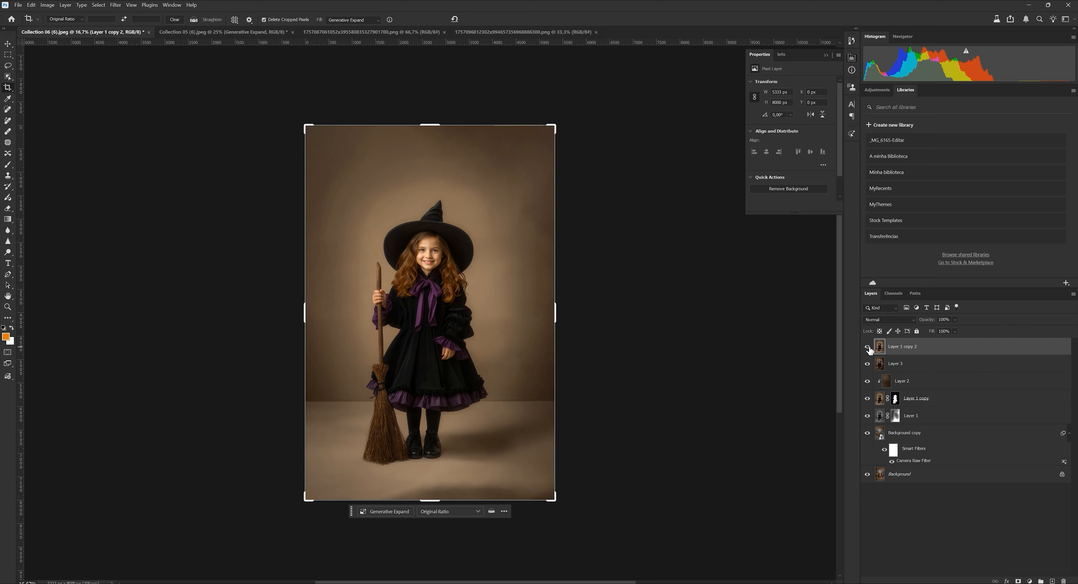
Compare the finished witch composite with the original studio photo by showing and hiding Layer 1 copy 2 in Collection 06.
{"action": "left_click", "coordinate": [868, 347]}
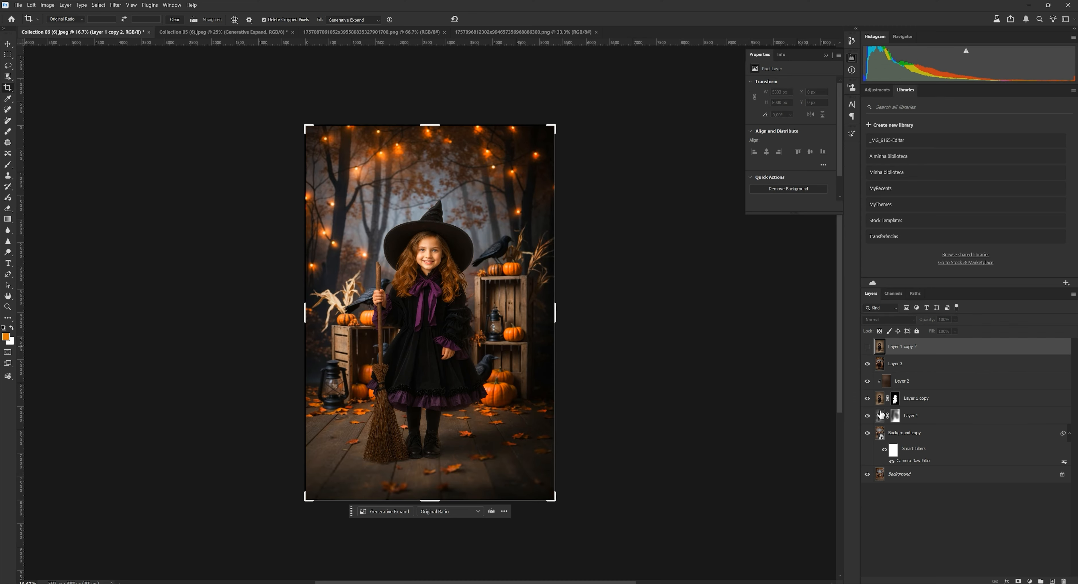
{"action": "left_click", "coordinate": [868, 346]}
{"action": "left_click", "coordinate": [868, 347]}
{"action": "left_click", "coordinate": [177, 34]}
{"action": "left_click", "coordinate": [109, 32]}
Delete every layer above the Background in the Collection 06 document.
{"action": "key", "text": "Delete"}
{"action": "key", "text": "Delete"}
{"action": "key", "text": "Delete"}
{"action": "key", "text": "Delete"}
{"action": "key", "text": "Delete"}
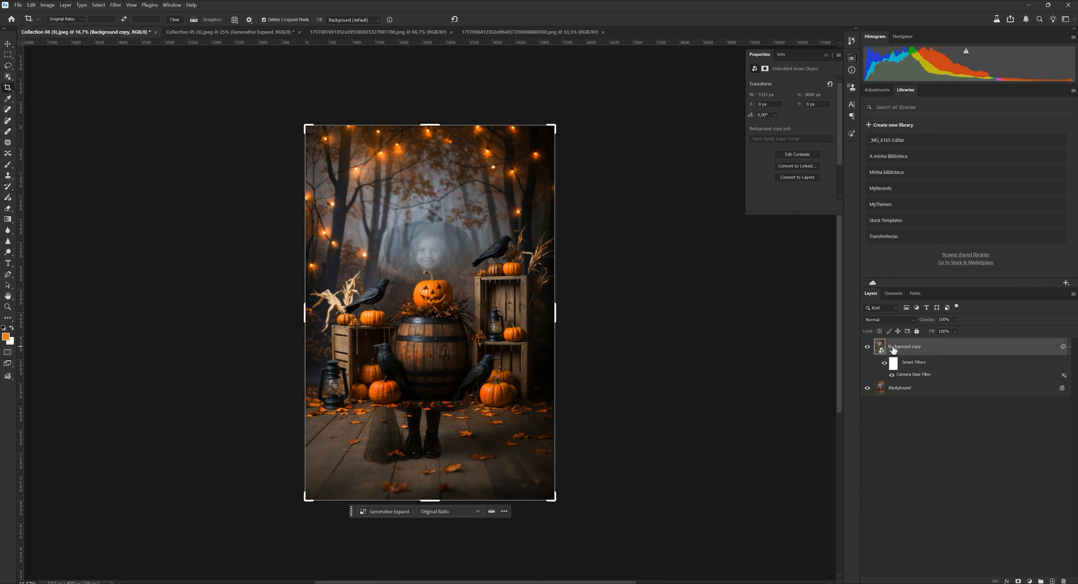
{"action": "key", "text": "Delete"}
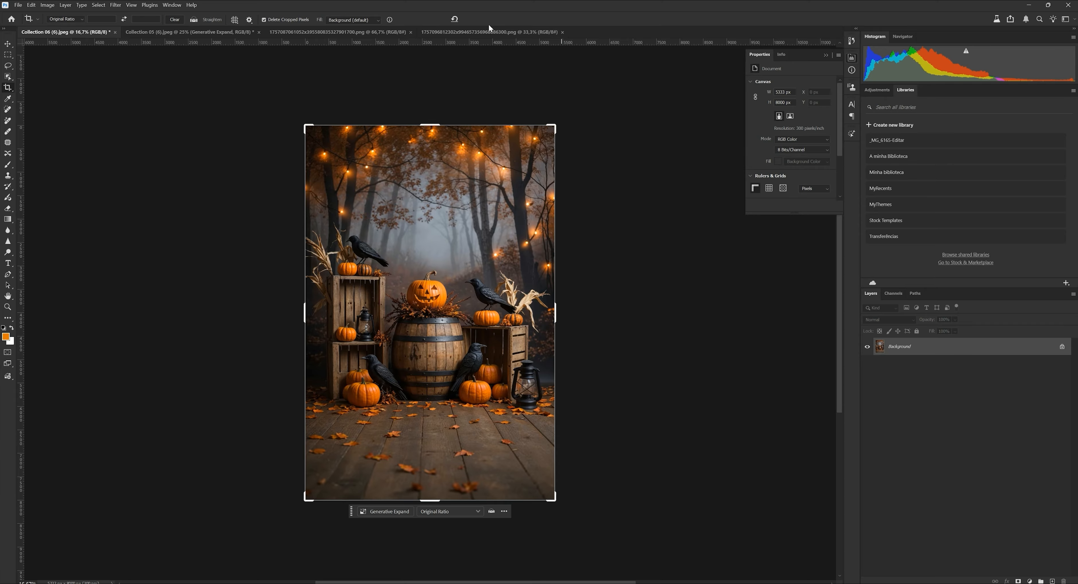
Float the witch girl's portrait in its own window, copy it onto the Halloween backdrop in Collection 06, and minimize the source window.
{"action": "left_click_drag", "start_coordinate": [501, 33], "coordinate": [259, 148]}
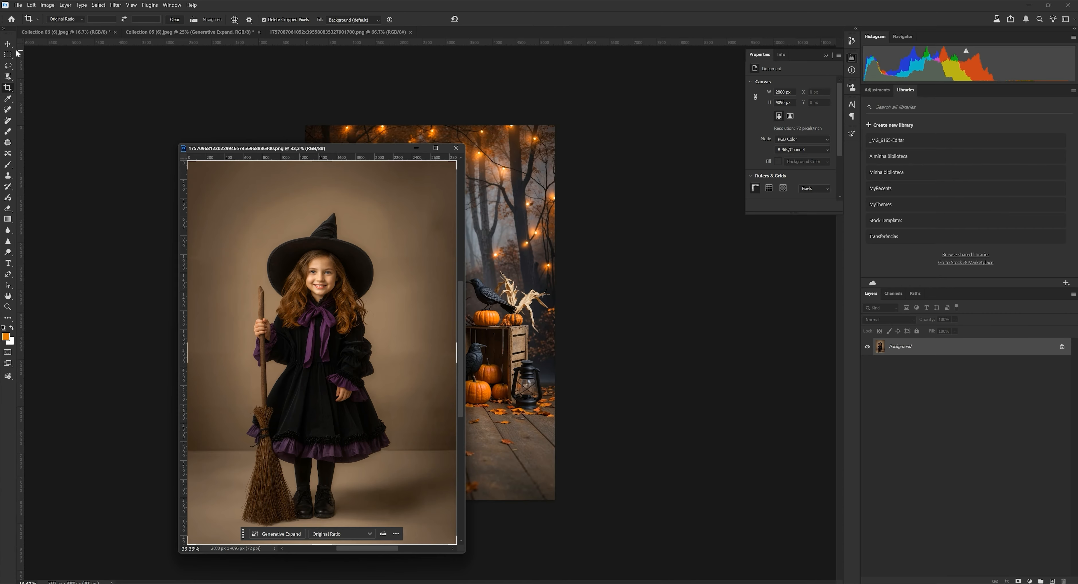
{"action": "left_click", "coordinate": [7, 44]}
{"action": "left_click_drag", "start_coordinate": [340, 247], "coordinate": [514, 216]}
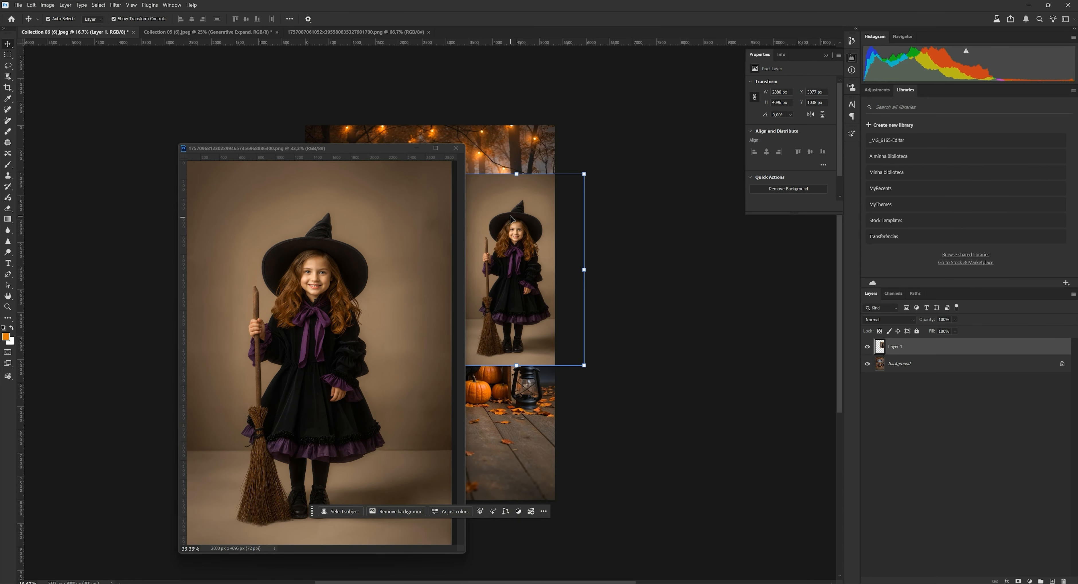
{"action": "left_click", "coordinate": [418, 148]}
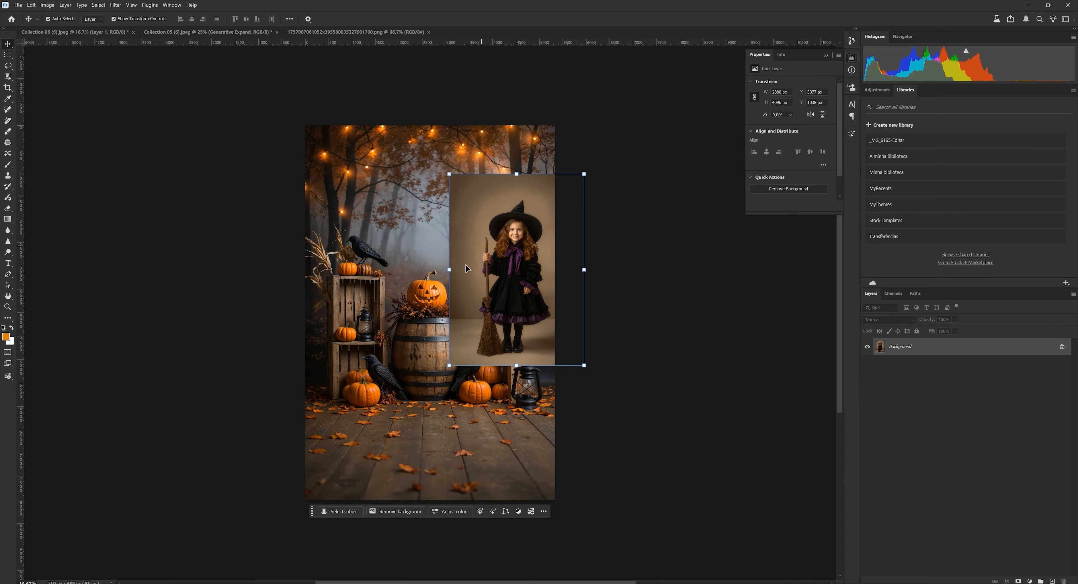
Move the girl's photo to the middle of the backdrop, enlarge it to about 153%, and lower its opacity to 57%.
{"action": "left_click_drag", "start_coordinate": [463, 328], "coordinate": [413, 374]}
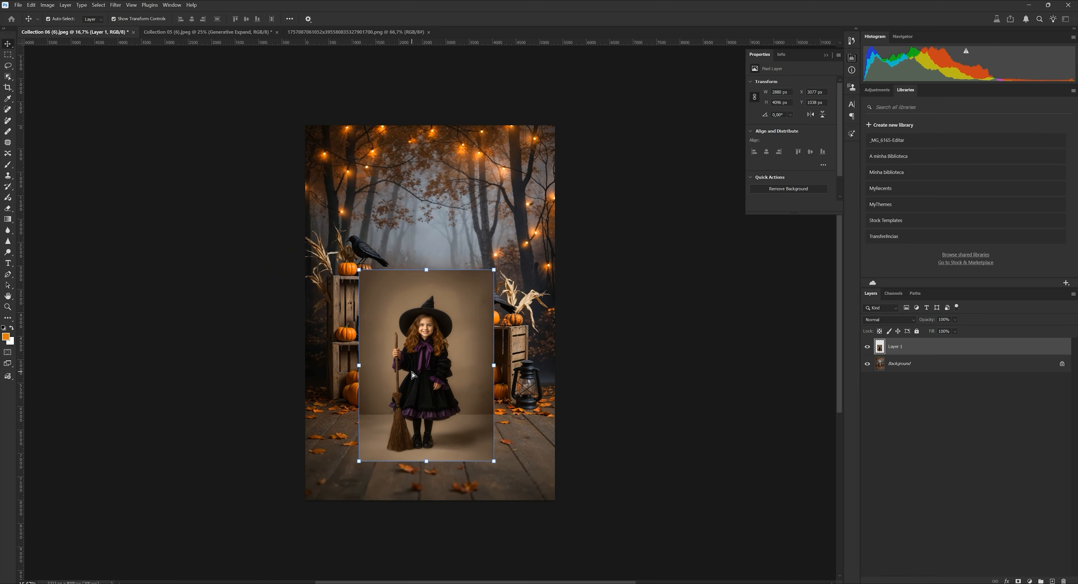
{"action": "left_click_drag", "start_coordinate": [426, 270], "coordinate": [441, 163]}
{"action": "left_click", "coordinate": [956, 319]}
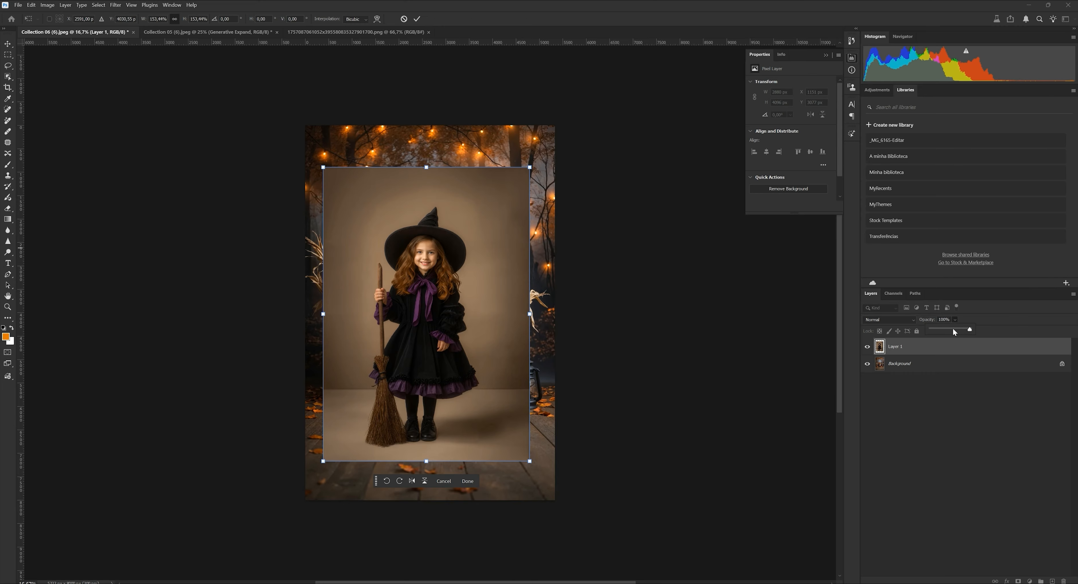
{"action": "left_click", "coordinate": [953, 329]}
{"action": "left_click", "coordinate": [479, 332]}
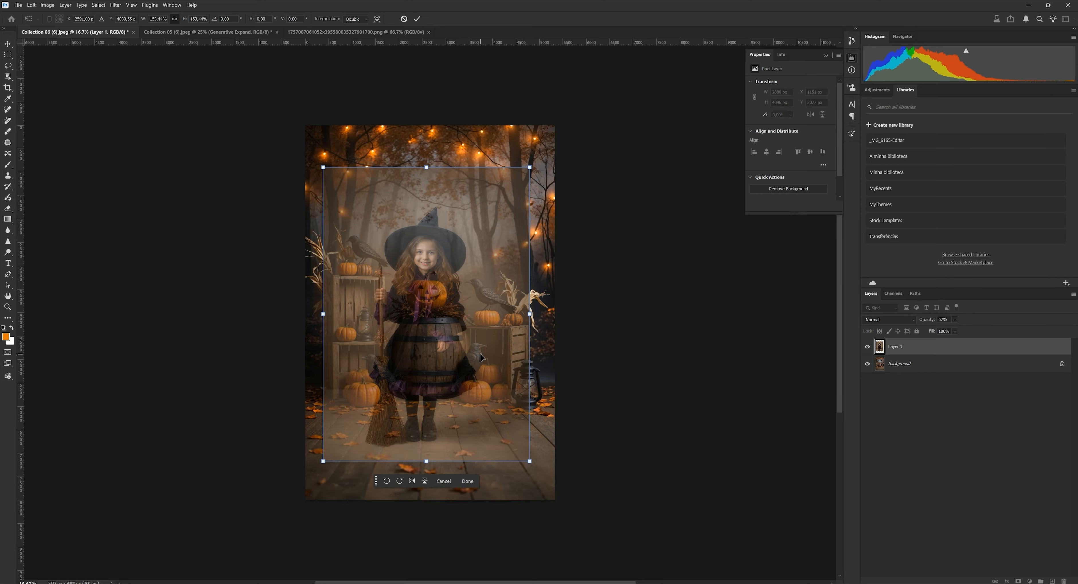
Align the girl over the barrel with her photo enlarged to about 171%, and restore the layer's opacity to 100%.
{"action": "left_click_drag", "start_coordinate": [465, 345], "coordinate": [469, 359]}
{"action": "left_click_drag", "start_coordinate": [428, 182], "coordinate": [437, 147]}
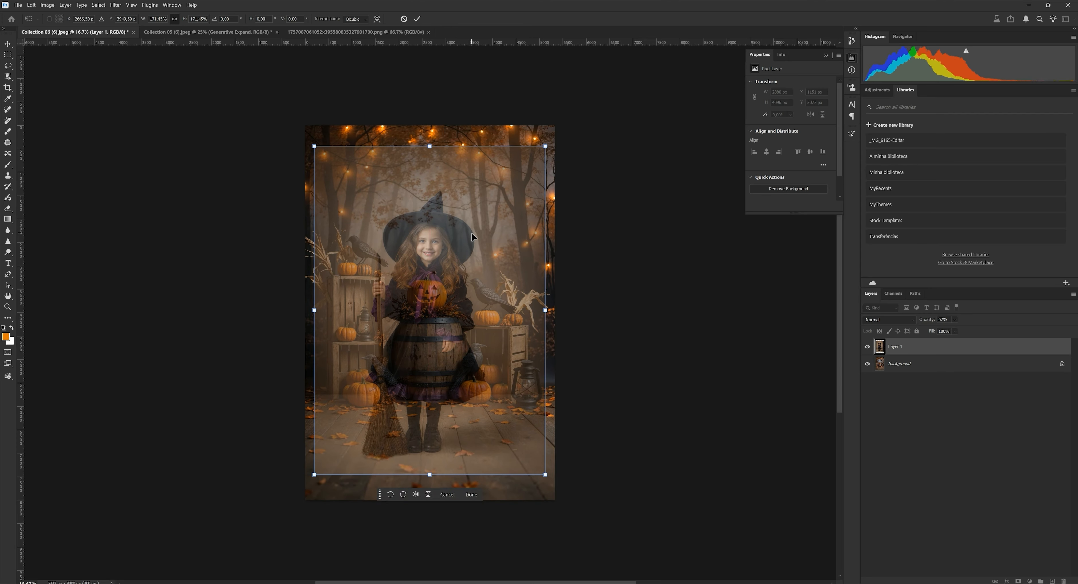
{"action": "key", "text": "Return"}
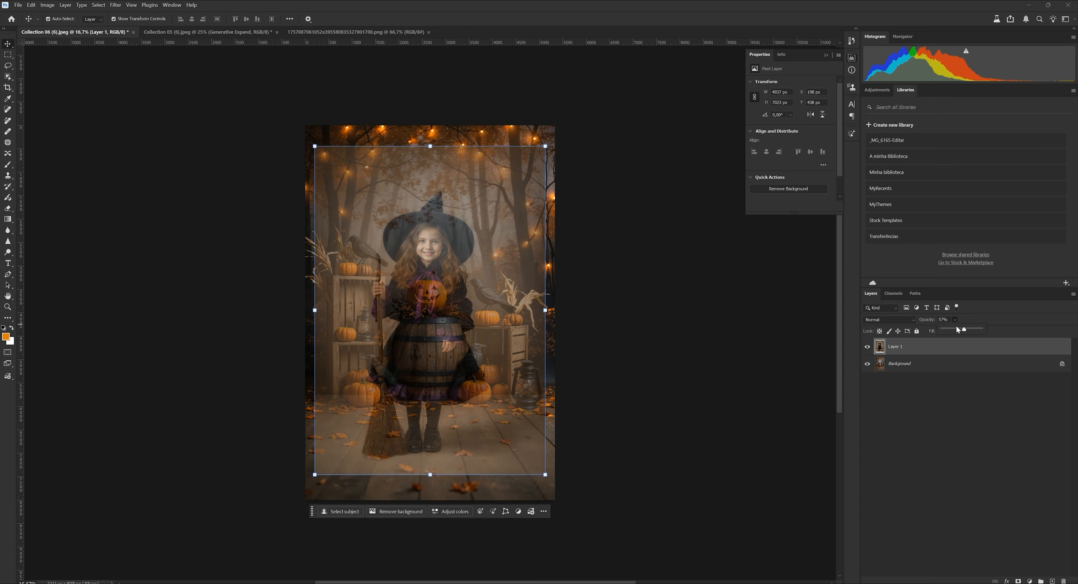
{"action": "left_click_drag", "start_coordinate": [977, 335], "coordinate": [1014, 330]}
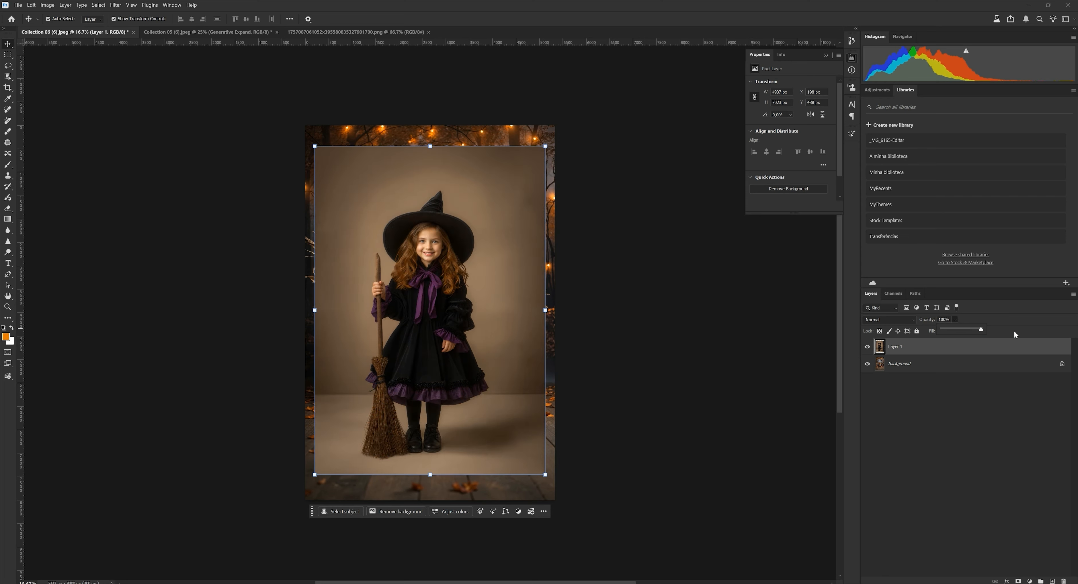
{"action": "left_click", "coordinate": [620, 329]}
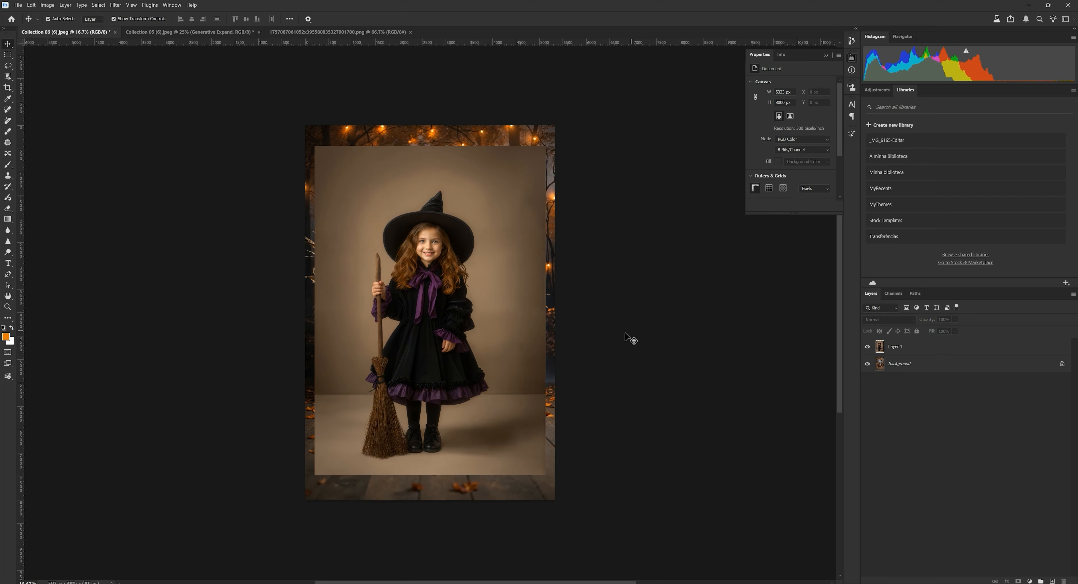
Hide and reshow Layer 1 to examine the Halloween backdrop beneath the girl's photo.
{"action": "left_click", "coordinate": [469, 270]}
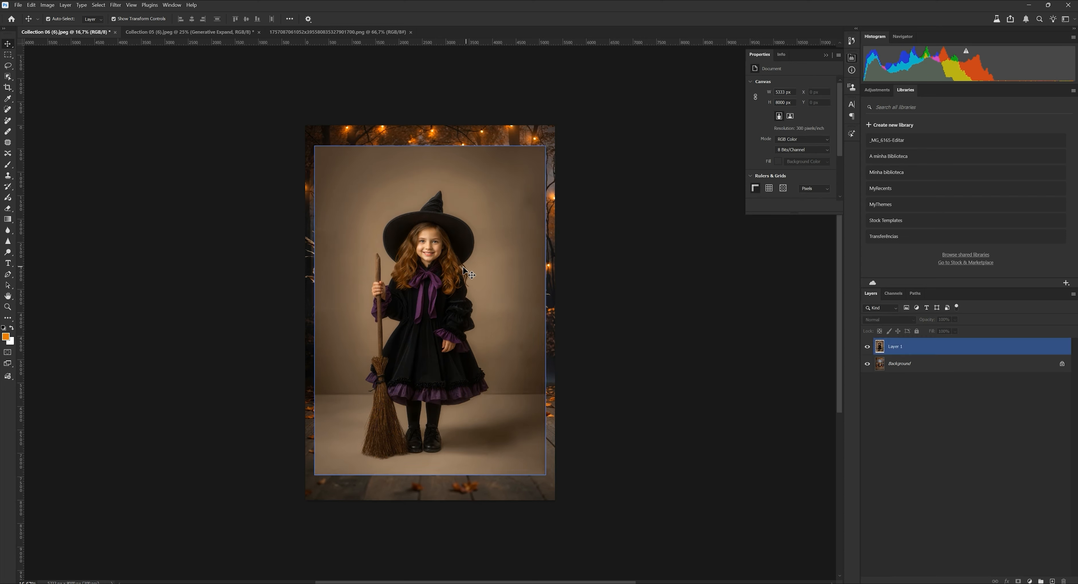
{"action": "left_click", "coordinate": [248, 151]}
{"action": "left_click", "coordinate": [433, 239]}
{"action": "left_click", "coordinate": [867, 346]}
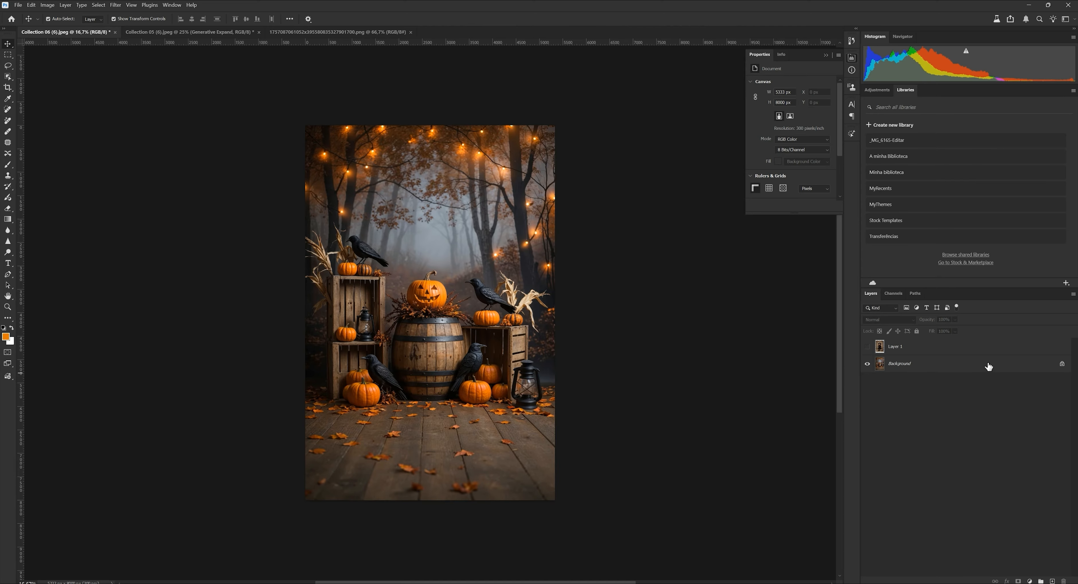
{"action": "left_click", "coordinate": [868, 347]}
Duplicate the Background layer and flip the copy horizontally.
{"action": "left_click", "coordinate": [891, 364]}
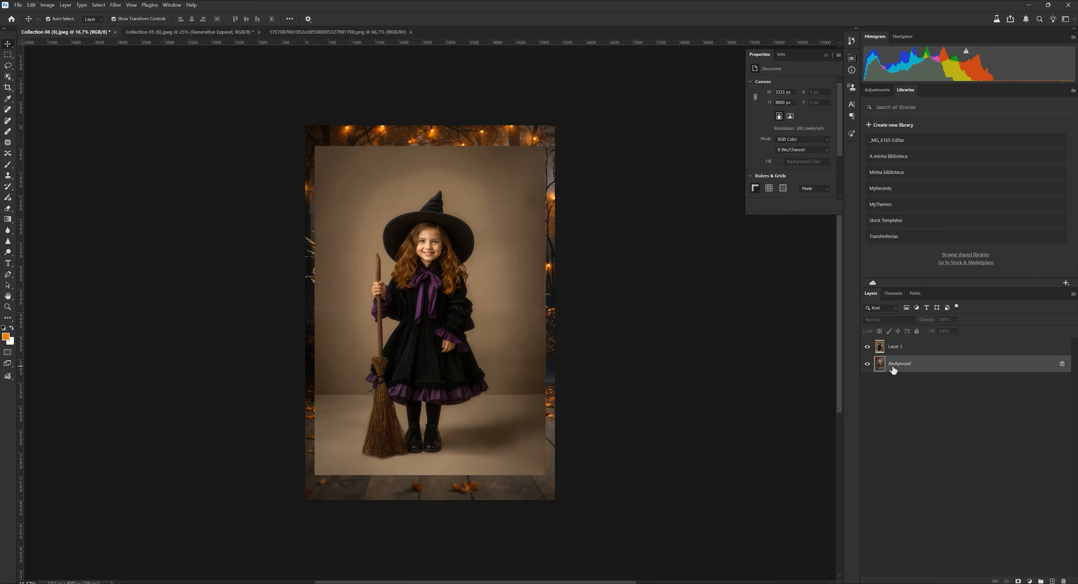
{"action": "key", "text": "ctrl+j"}
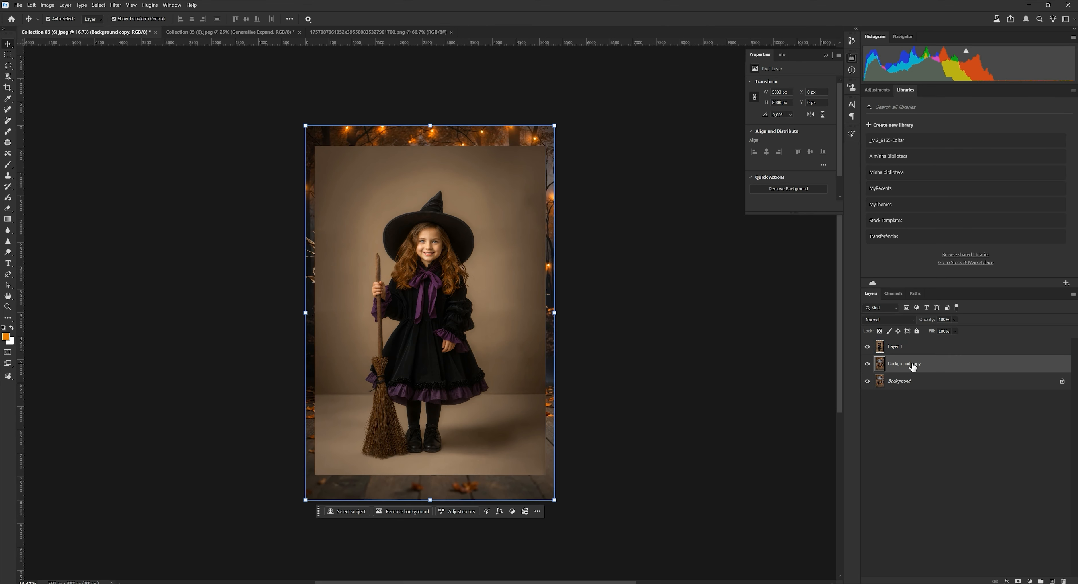
{"action": "left_click", "coordinate": [555, 312]}
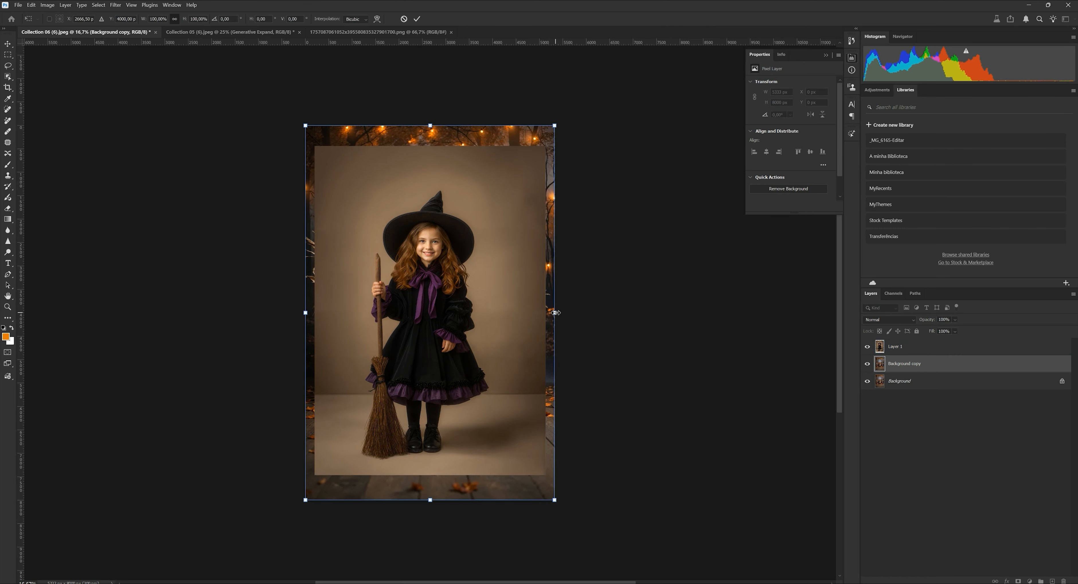
{"action": "right_click", "coordinate": [549, 383]}
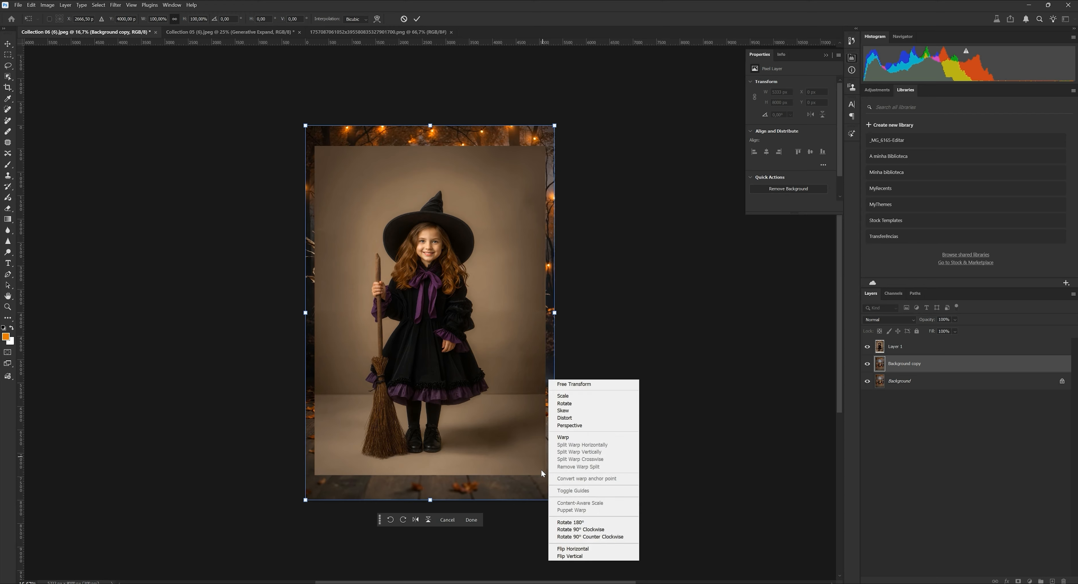
{"action": "left_click", "coordinate": [417, 518]}
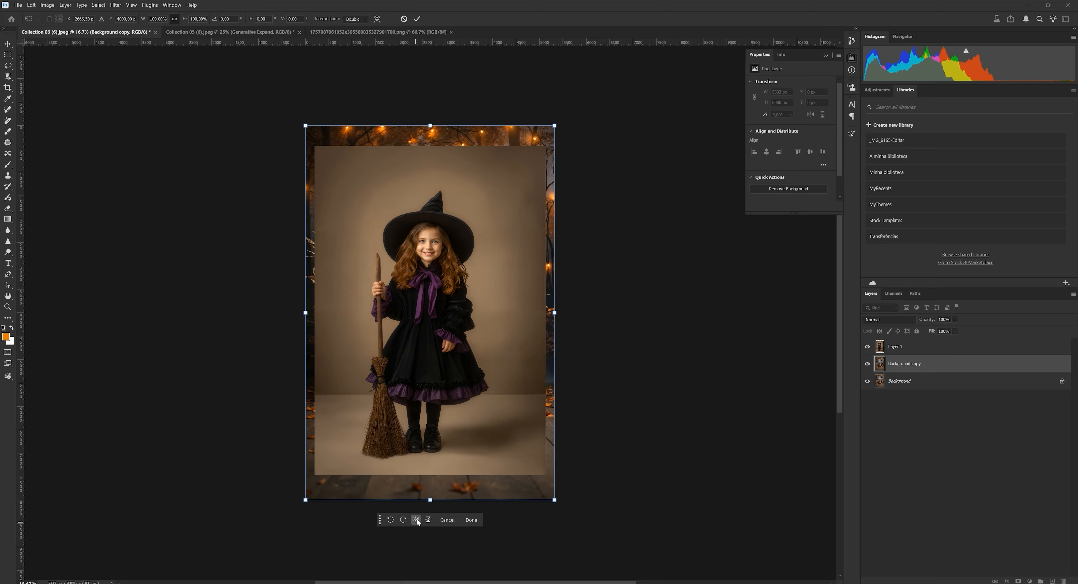
{"action": "left_click", "coordinate": [416, 518]}
{"action": "right_click", "coordinate": [507, 488]}
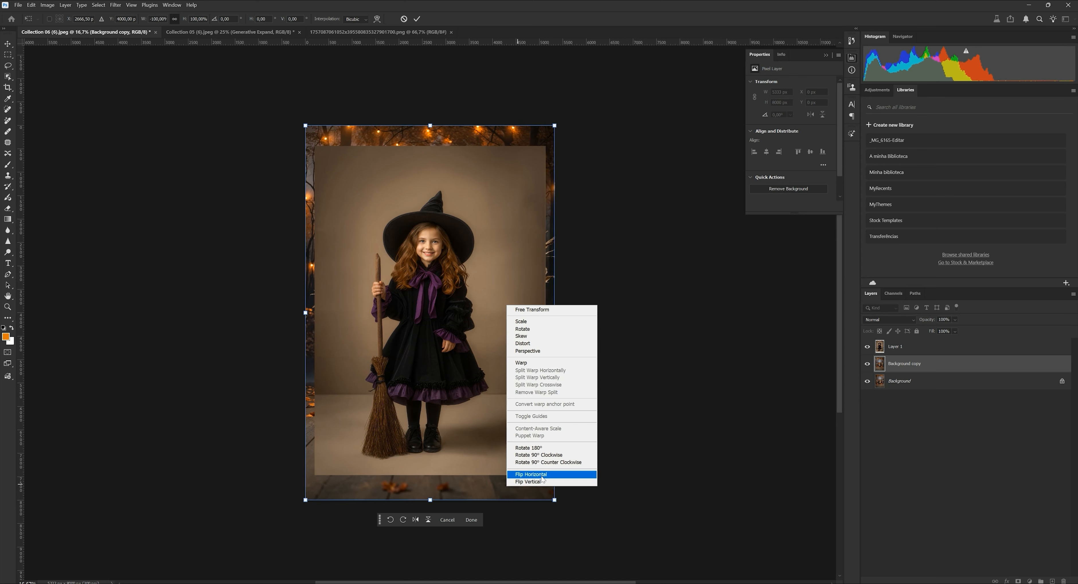
{"action": "left_click", "coordinate": [459, 489]}
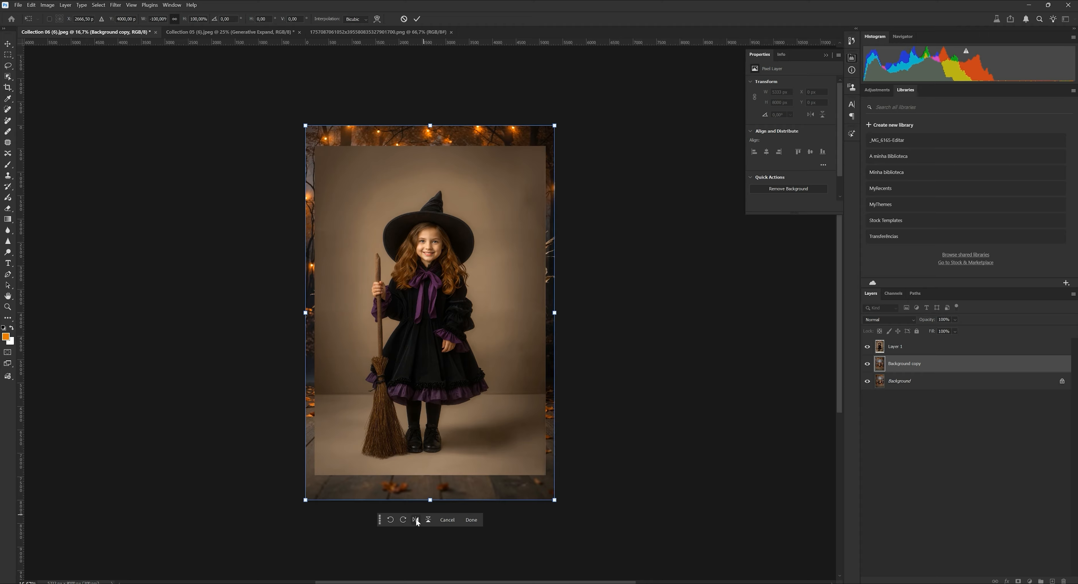
Examine the mirrored backdrop by hiding and reshowing Layer 1, leaving no layer selected.
{"action": "left_click", "coordinate": [867, 347]}
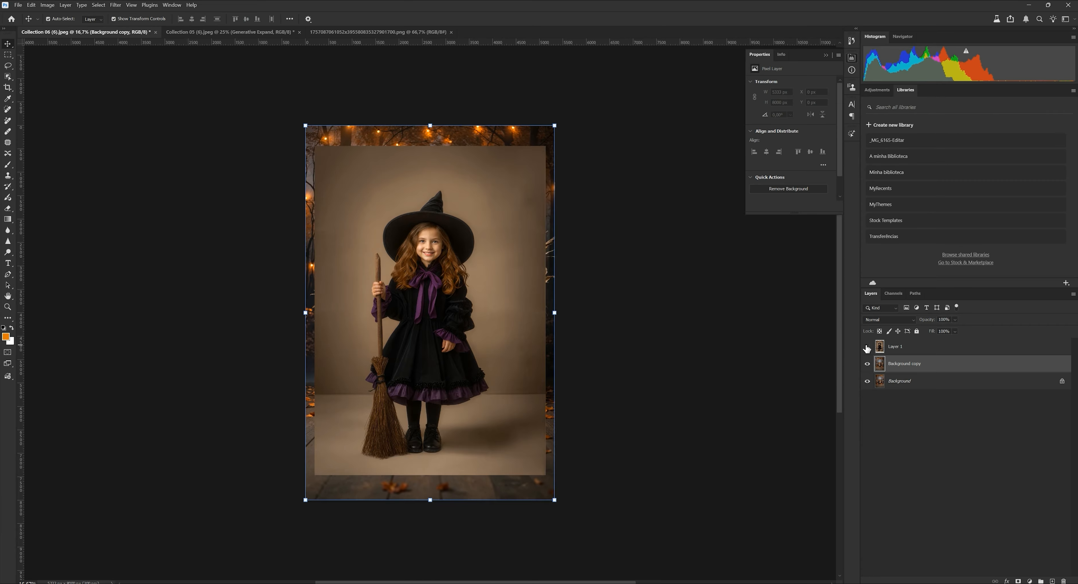
{"action": "left_click", "coordinate": [867, 347]}
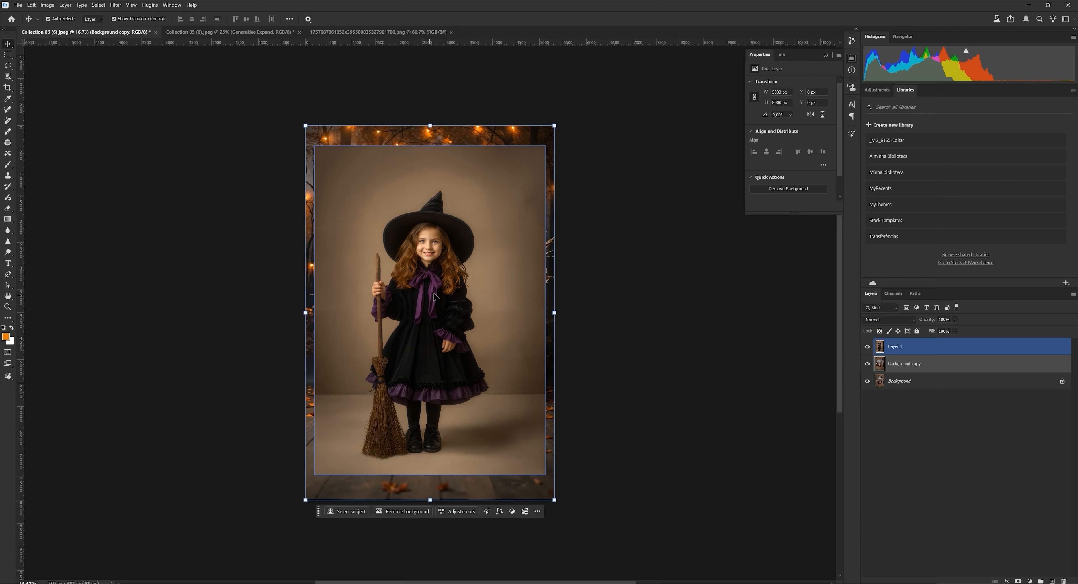
{"action": "left_click", "coordinate": [745, 290]}
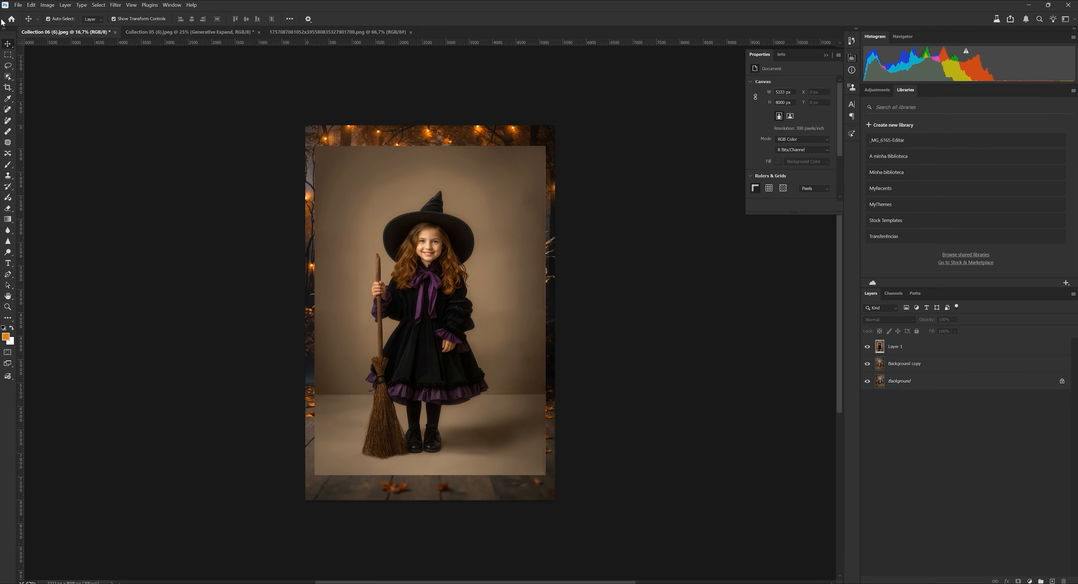
Make a rectangular selection just inside the edges of the girl's photo and invert it.
{"action": "left_click", "coordinate": [9, 54]}
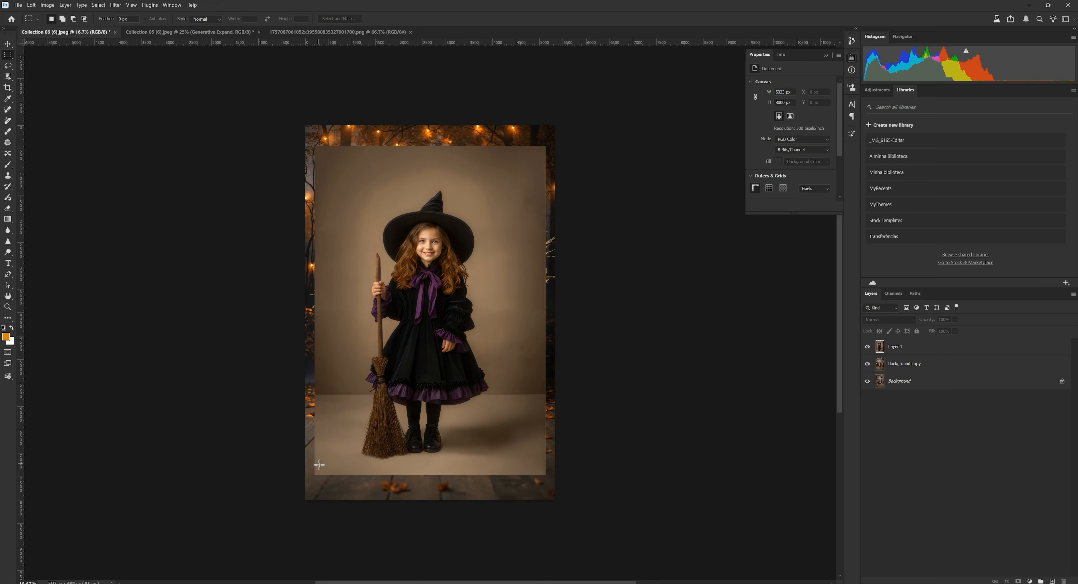
{"action": "left_click_drag", "start_coordinate": [318, 472], "coordinate": [543, 147]}
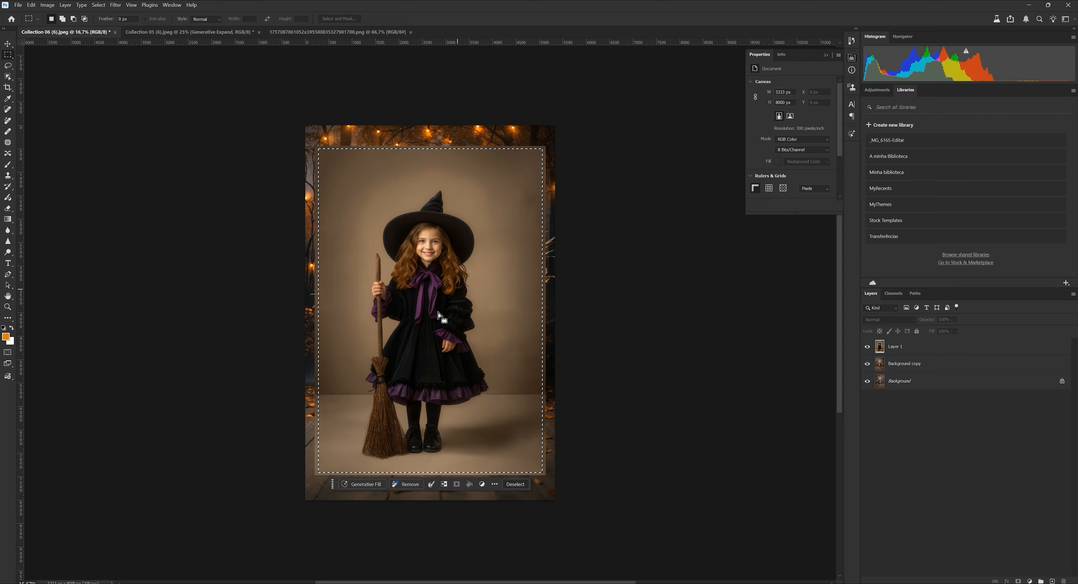
{"action": "right_click", "coordinate": [469, 167]}
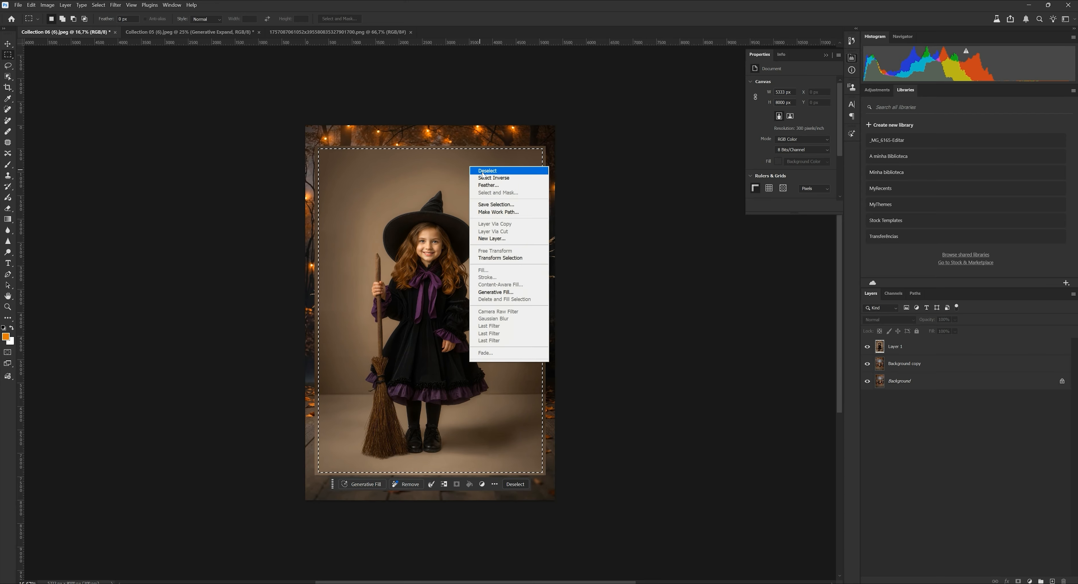
{"action": "left_click", "coordinate": [486, 178]}
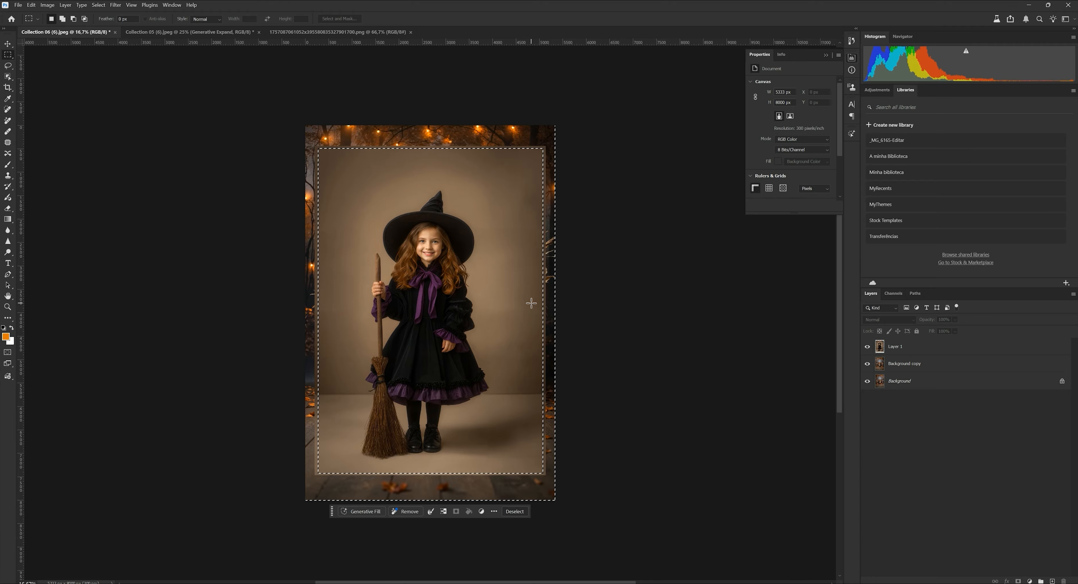
Fill the selected border on Layer 1 with Content-Aware at 100% opacity in Normal mode, and deselect.
{"action": "left_click", "coordinate": [896, 350]}
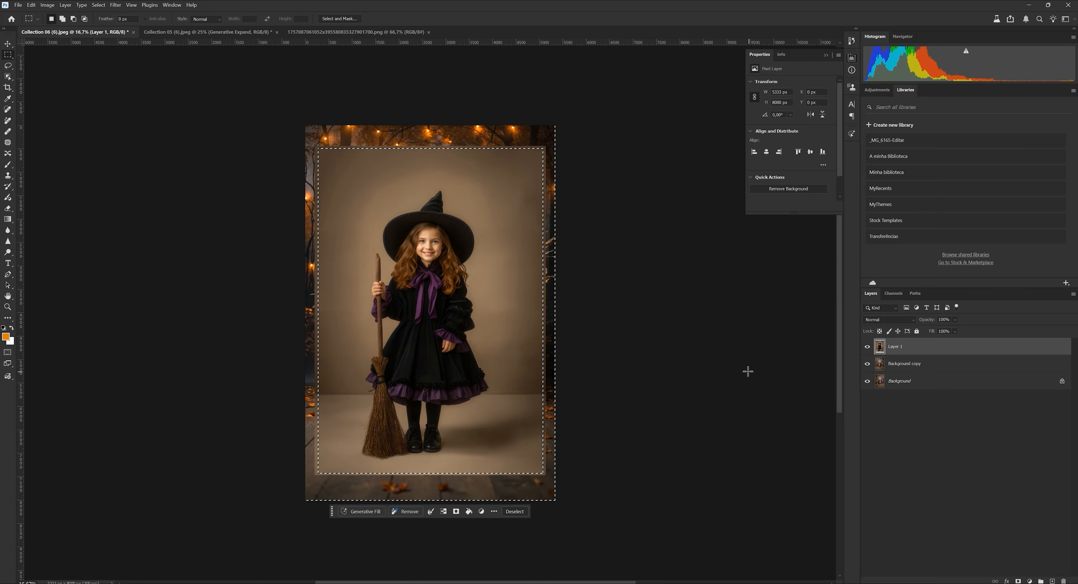
{"action": "key", "text": "shift+BackSpace"}
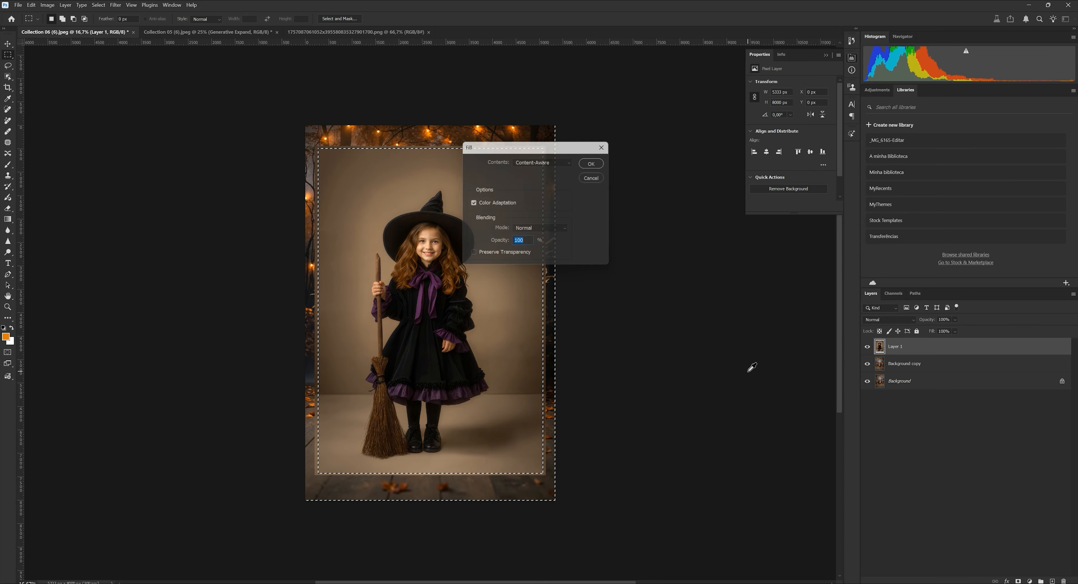
{"action": "key", "text": "Return"}
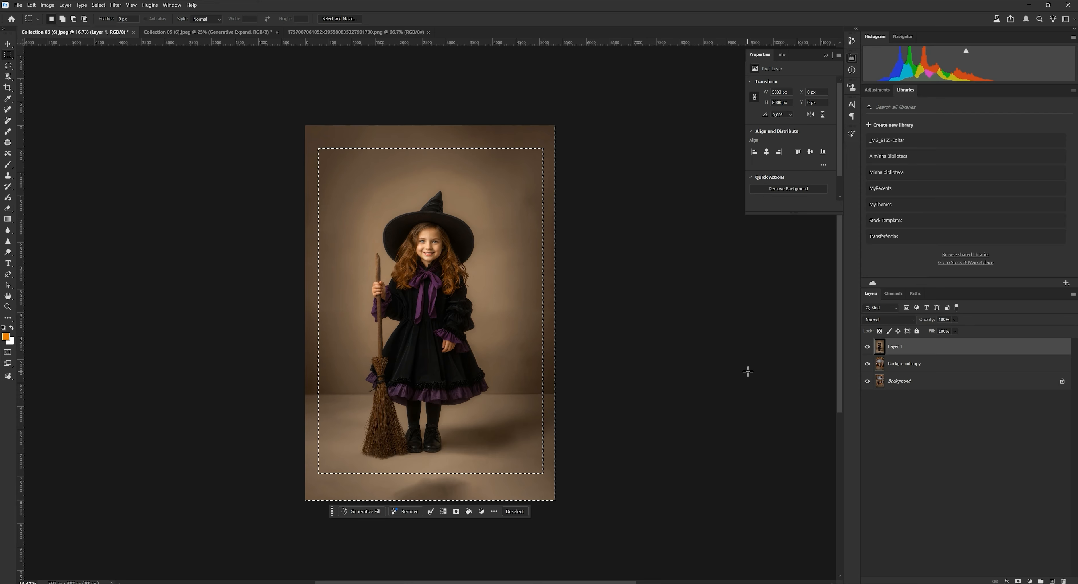
{"action": "key", "text": "ctrl+d"}
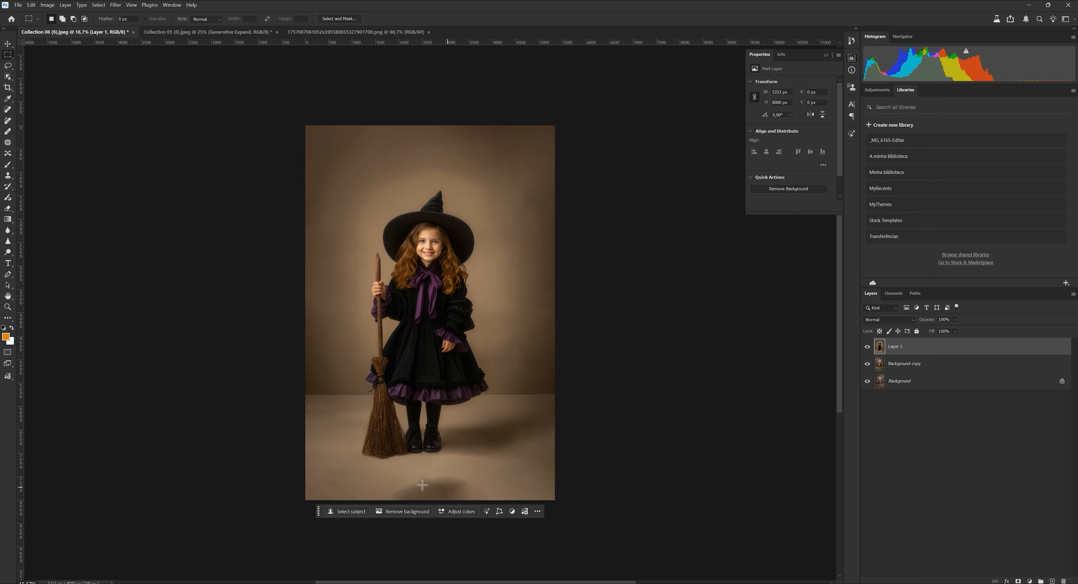
Patch out the dark shadow spot on the floor below the girl's feet on Layer 1, and deselect.
{"action": "left_click", "coordinate": [7, 142]}
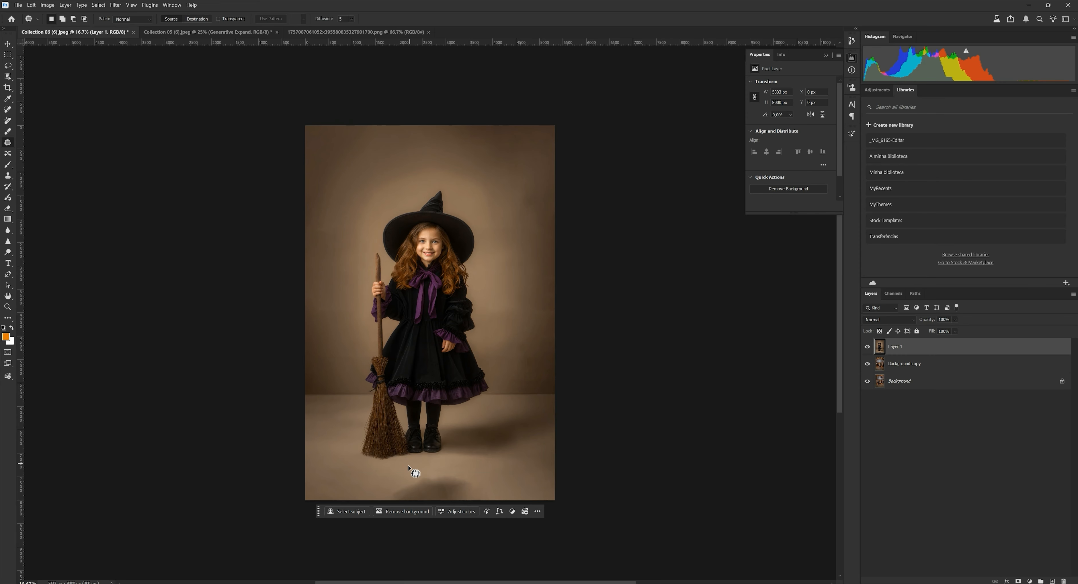
{"action": "mouse_move", "coordinate": [400, 475]}
{"action": "left_mouse_down"}
{"action": "mouse_move", "coordinate": [385, 500]}
{"action": "mouse_move", "coordinate": [458, 515]}
{"action": "mouse_move", "coordinate": [506, 505]}
{"action": "mouse_move", "coordinate": [487, 469]}
{"action": "mouse_move", "coordinate": [447, 158]}
{"action": "left_mouse_up"}
{"action": "key", "text": "ctrl+d"}
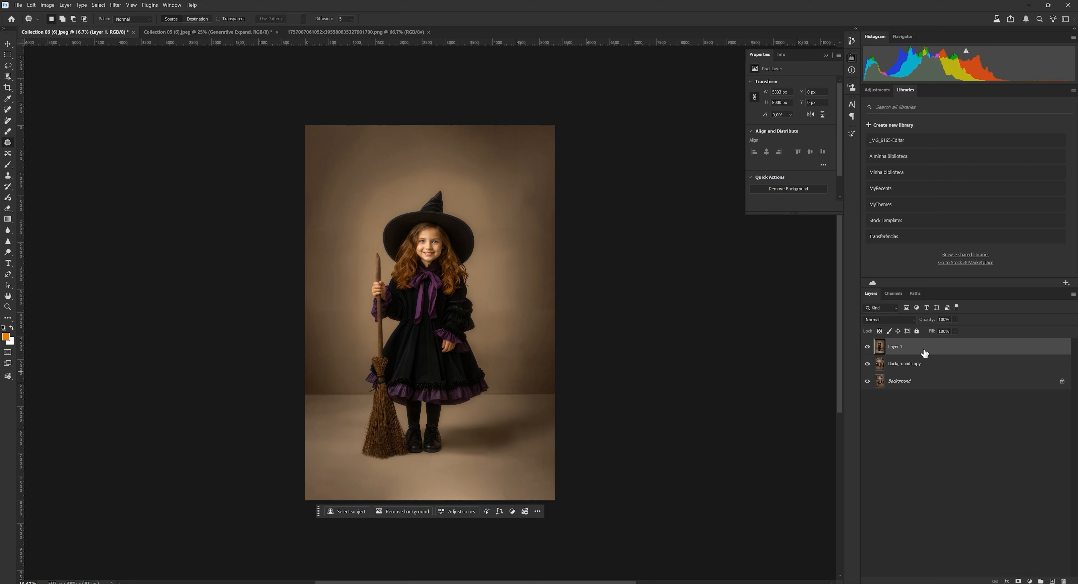
Duplicate Layer 1, hide the copy, and desaturate the original Layer 1.
{"action": "key", "text": "ctrl+j"}
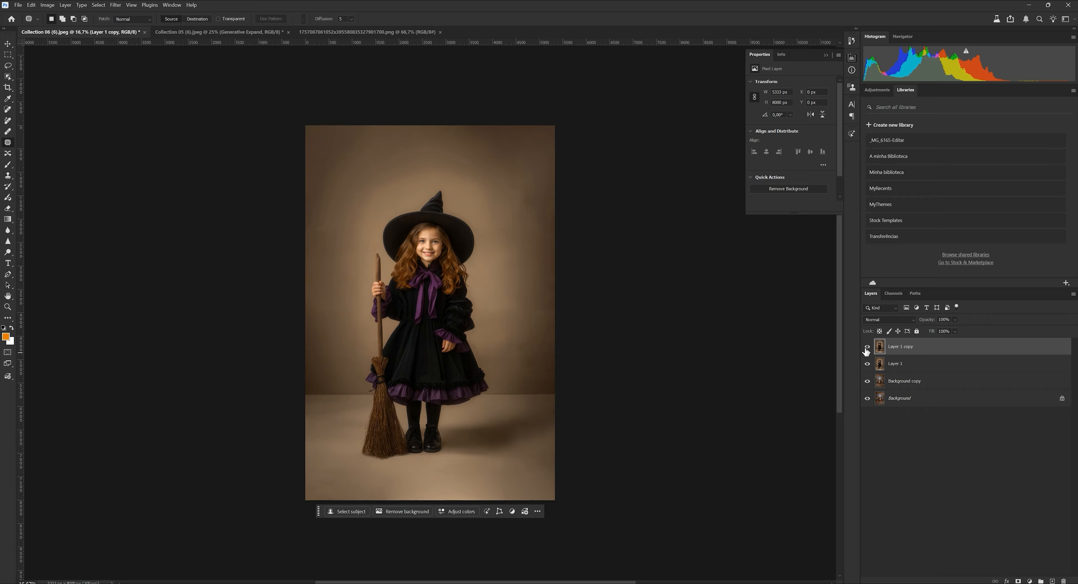
{"action": "left_click", "coordinate": [866, 351]}
{"action": "left_click", "coordinate": [914, 364]}
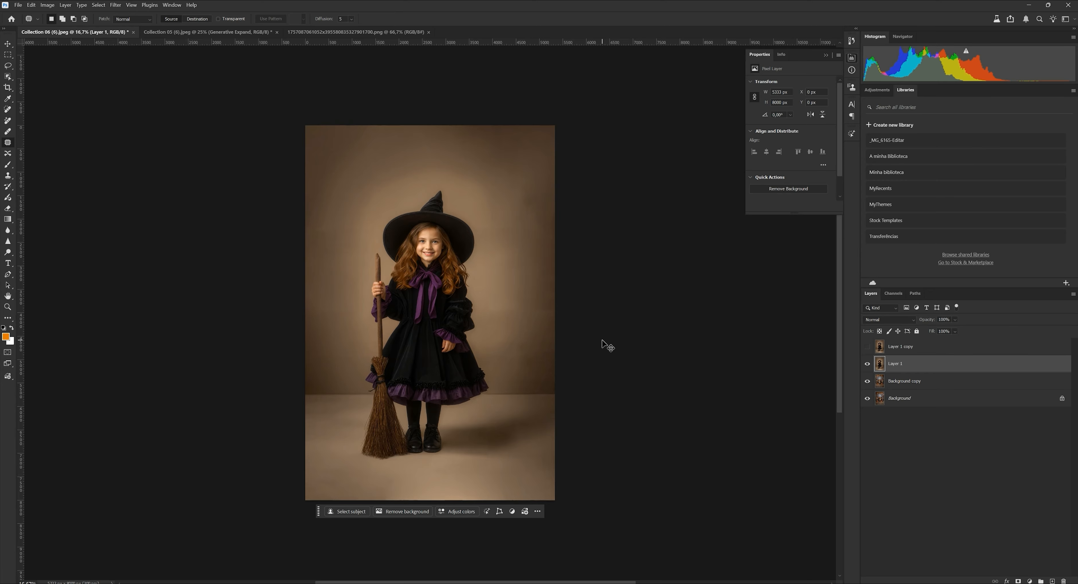
{"action": "key", "text": "ctrl+shift+u"}
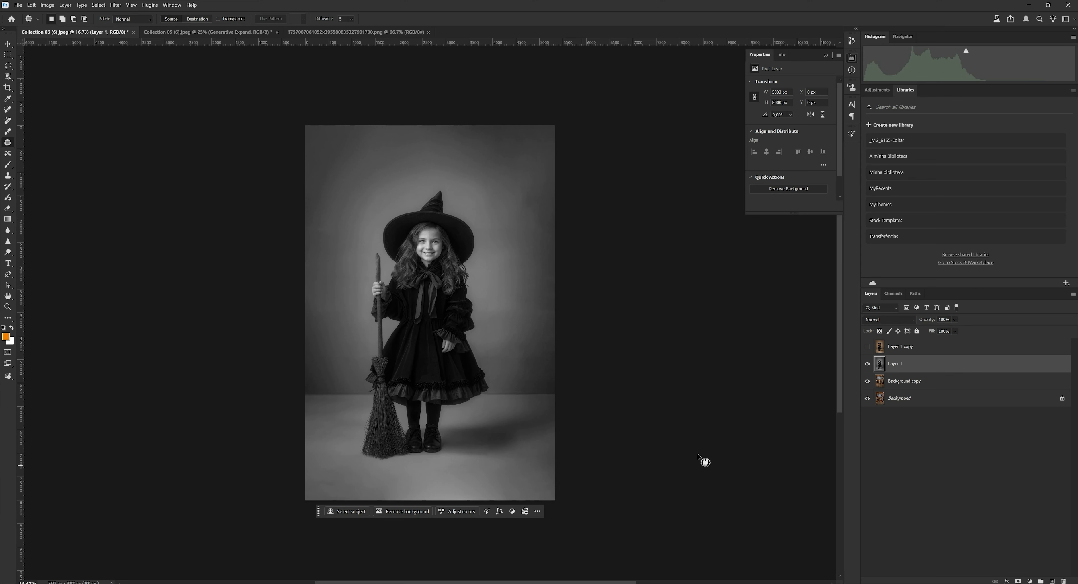
Show Layer 1 copy, select the girl with Select Subject, and mask the layer to that selection.
{"action": "left_click", "coordinate": [868, 347]}
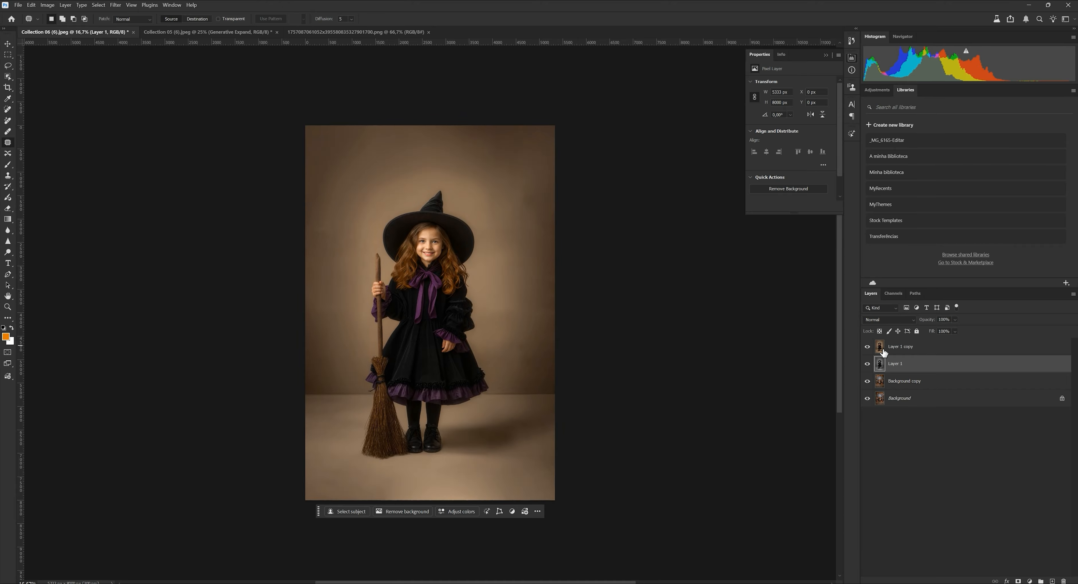
{"action": "left_click", "coordinate": [882, 352]}
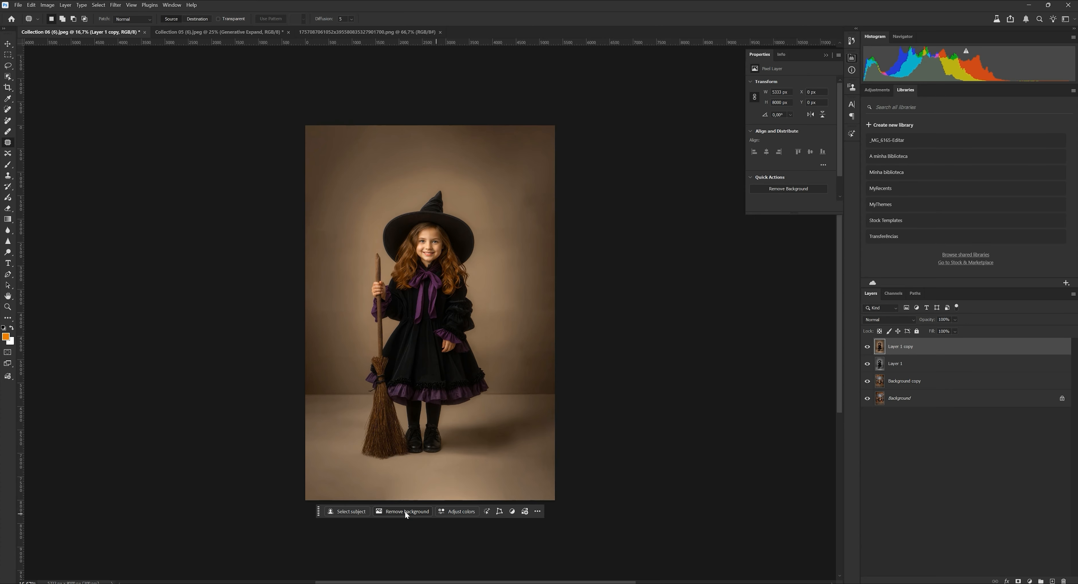
{"action": "left_click", "coordinate": [171, 5]}
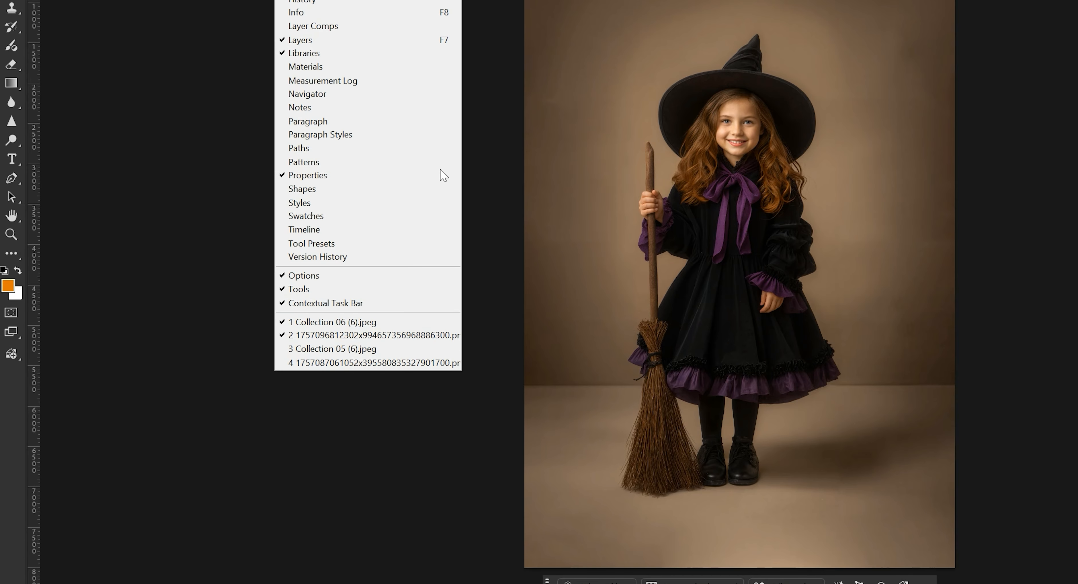
{"action": "key", "text": "Escape"}
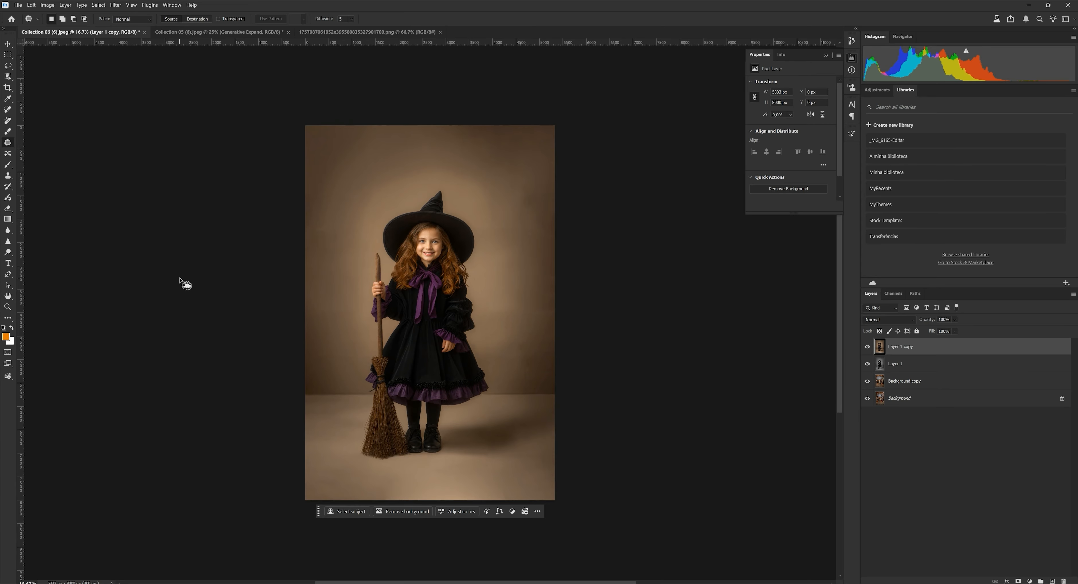
{"action": "left_click", "coordinate": [8, 77]}
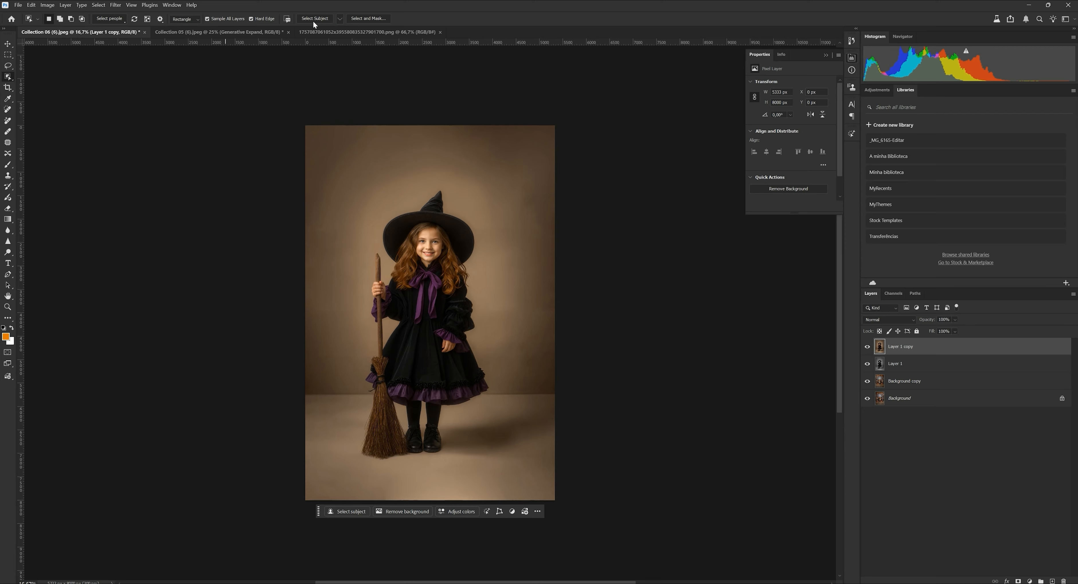
{"action": "left_click", "coordinate": [325, 18]}
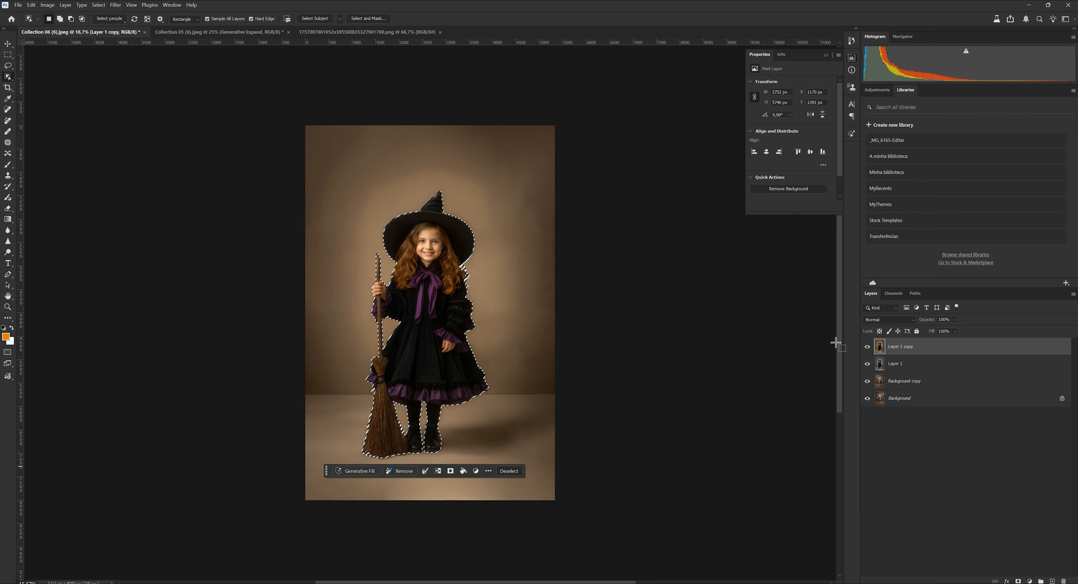
{"action": "left_click", "coordinate": [1019, 581]}
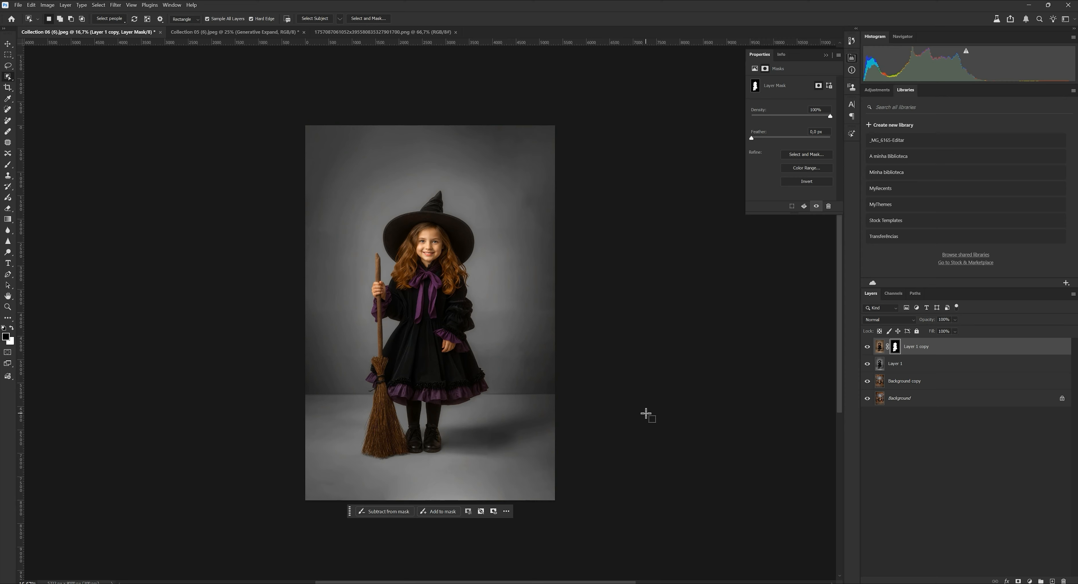
Hide Layer 1 copy and set the desaturated Layer 1 to the Overlay blend mode.
{"action": "key", "text": "alt+bracketleft"}
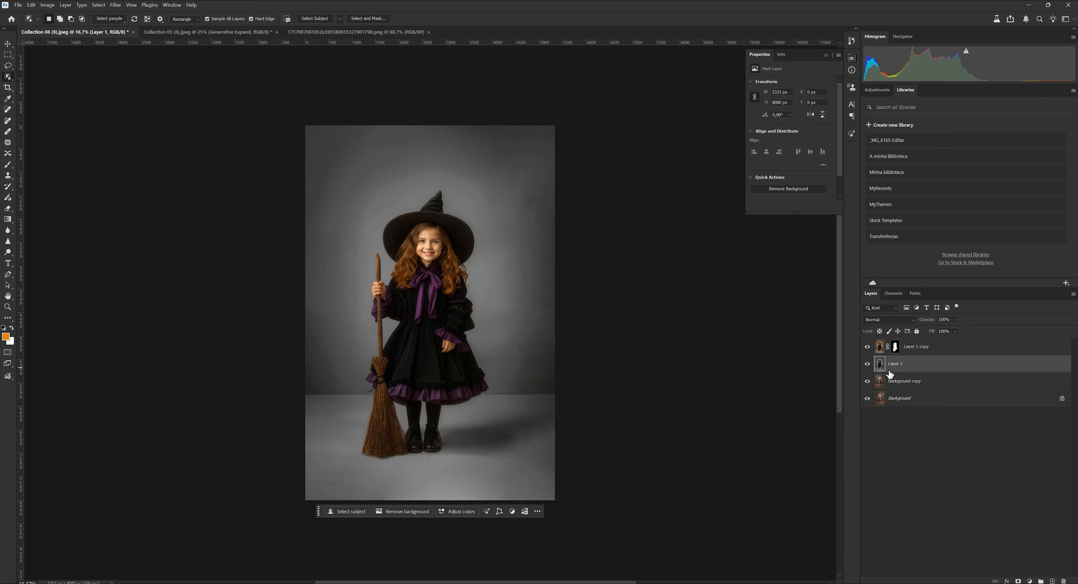
{"action": "left_click", "coordinate": [867, 346]}
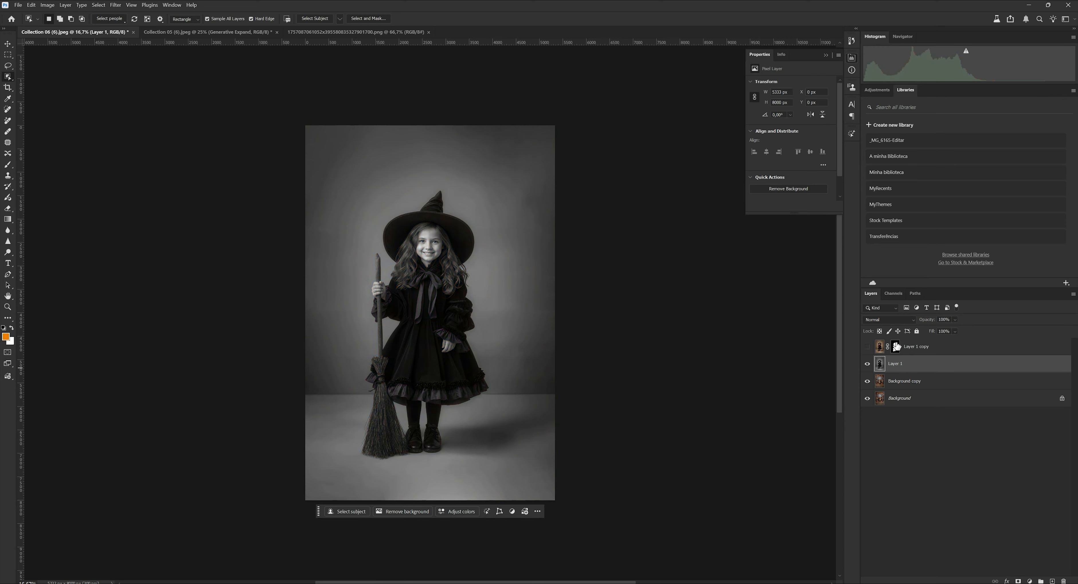
{"action": "left_click", "coordinate": [889, 320]}
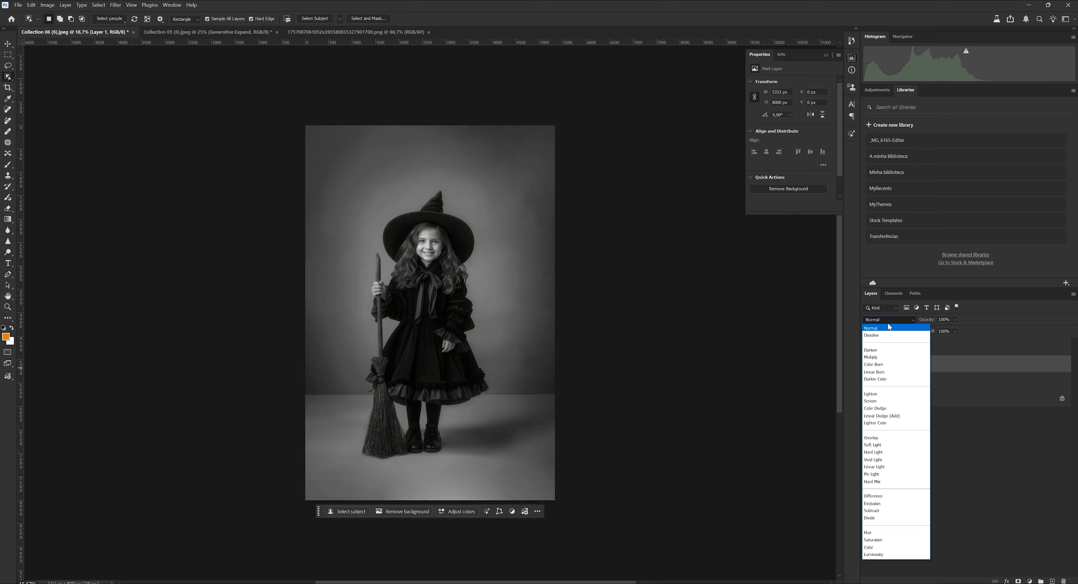
{"action": "left_click", "coordinate": [878, 438]}
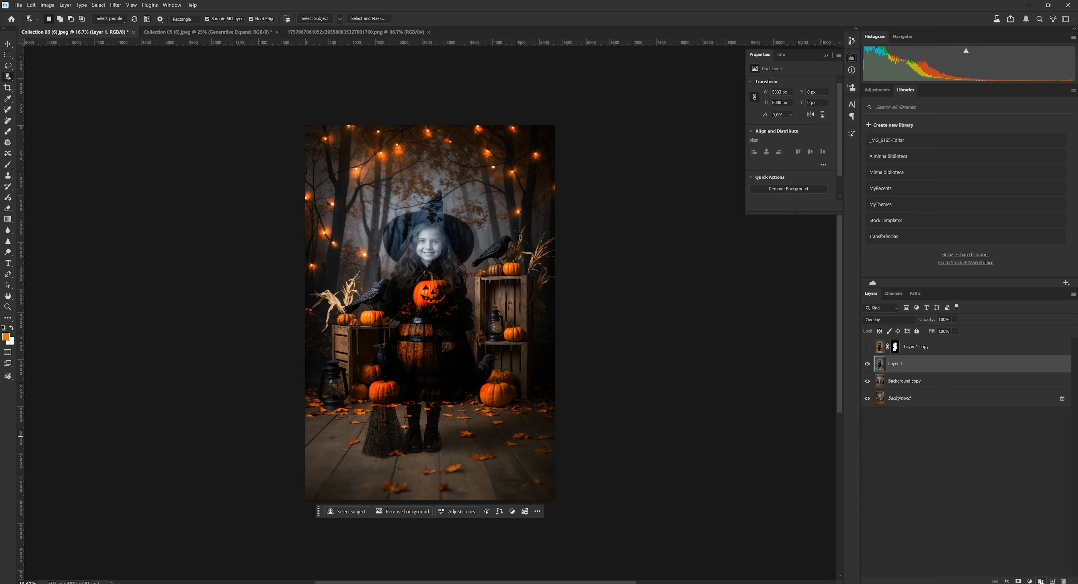
Add a white layer mask to Layer 1, and make Layer 1 copy visible and active again.
{"action": "left_click", "coordinate": [1019, 581]}
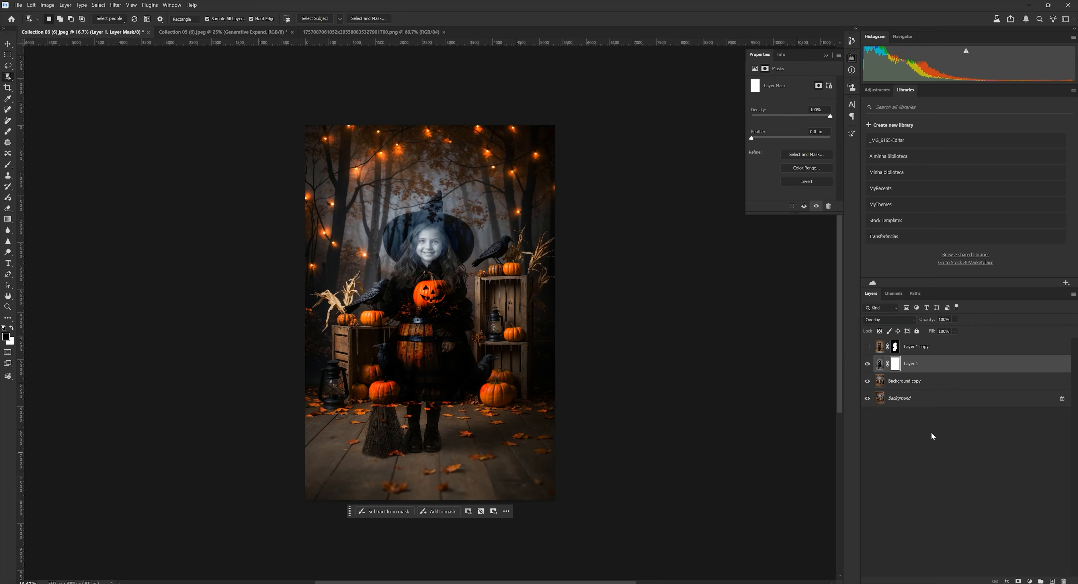
{"action": "left_click", "coordinate": [868, 347]}
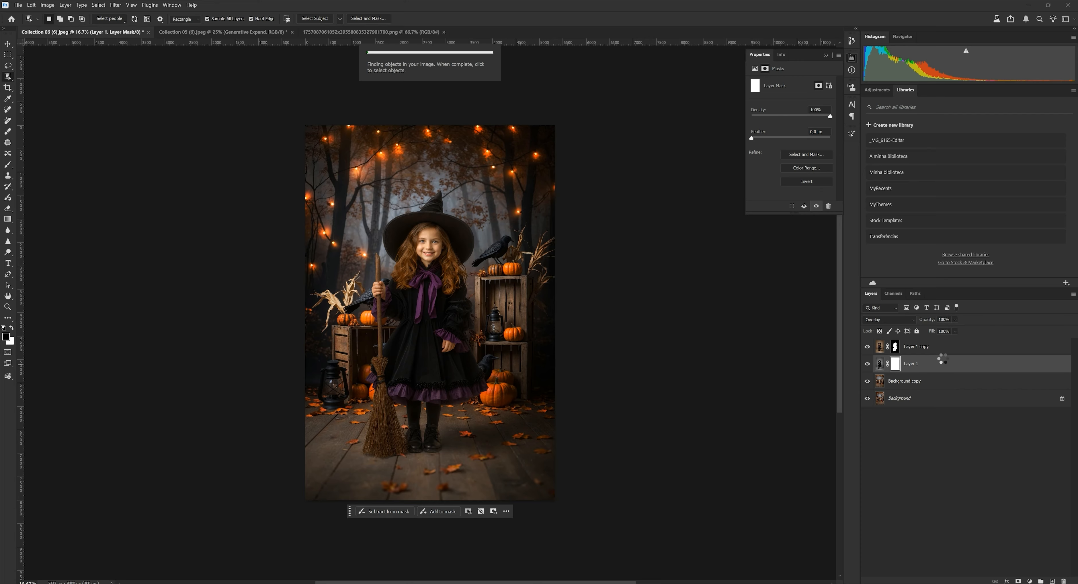
{"action": "left_click", "coordinate": [907, 347]}
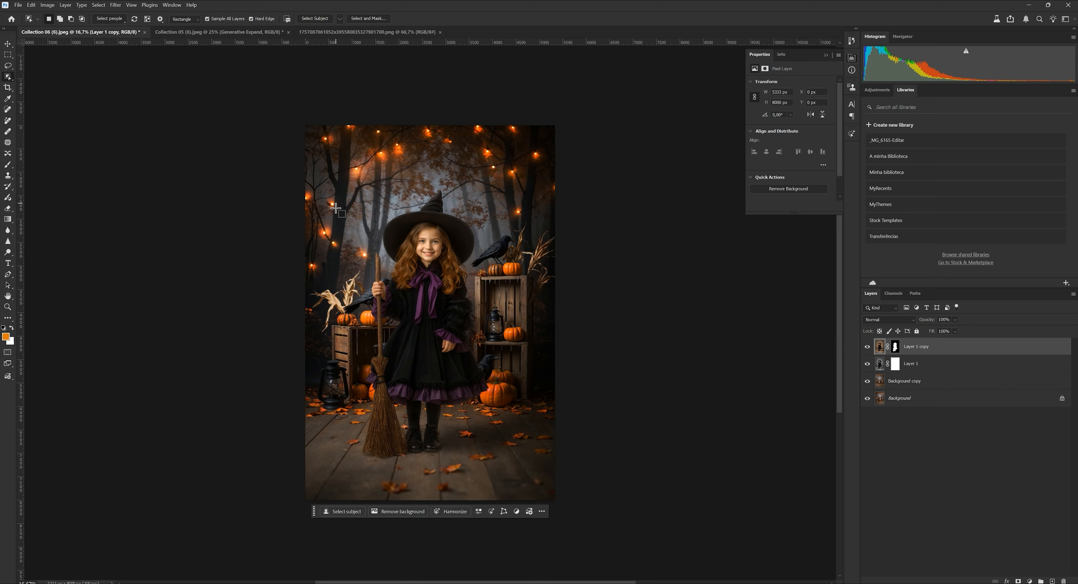
Compare the composite with and without the Overlay Layer 1, leaving that layer visible.
{"action": "left_click", "coordinate": [868, 366]}
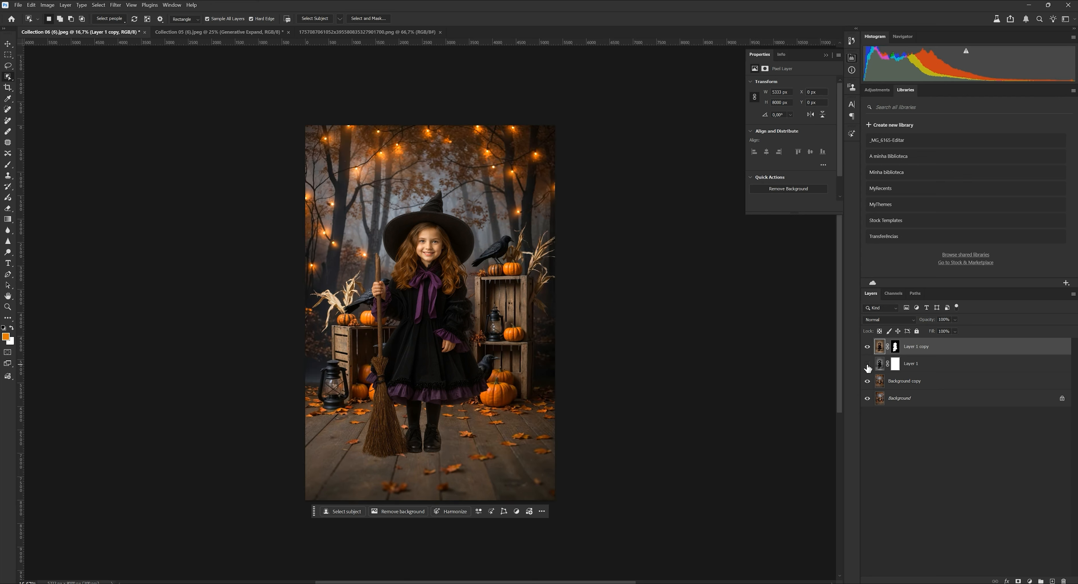
{"action": "left_click", "coordinate": [868, 366]}
{"action": "left_click", "coordinate": [868, 366]}
{"action": "left_click", "coordinate": [868, 366]}
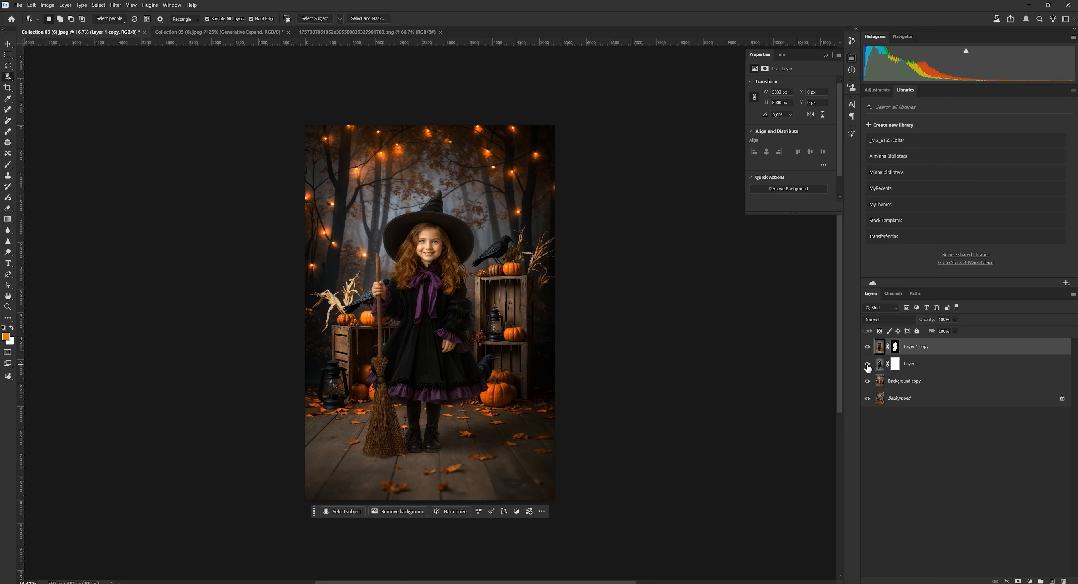
{"action": "left_click", "coordinate": [868, 367]}
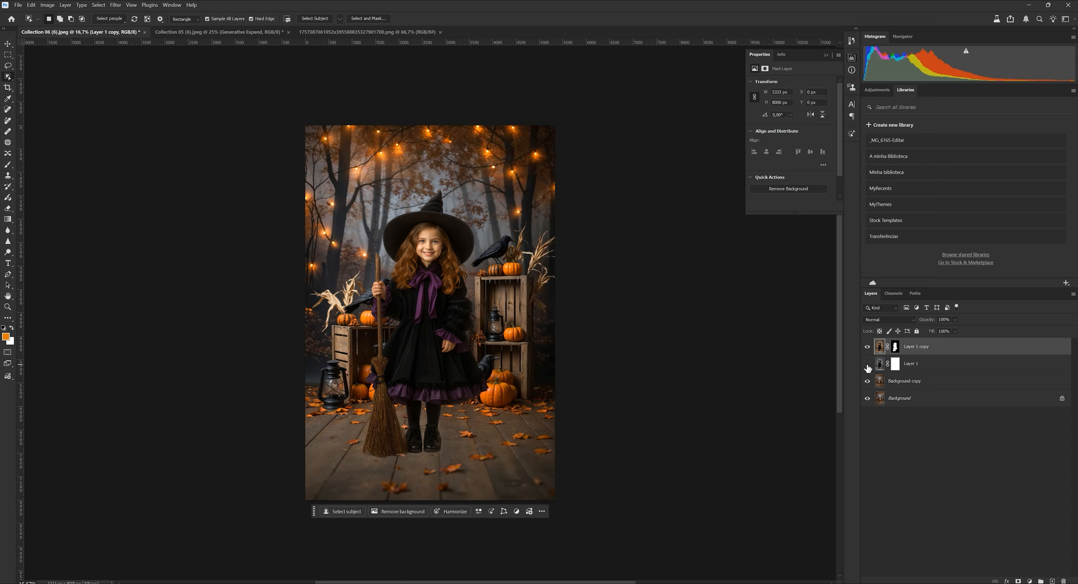
{"action": "left_click", "coordinate": [867, 367]}
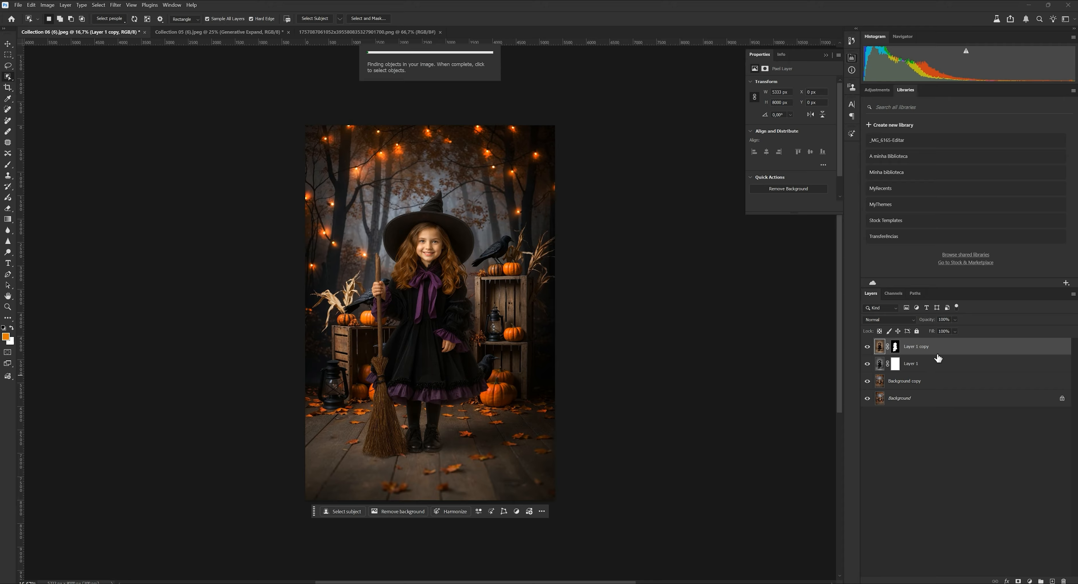
Convert the Background copy layer to a smart object.
{"action": "left_click", "coordinate": [917, 386]}
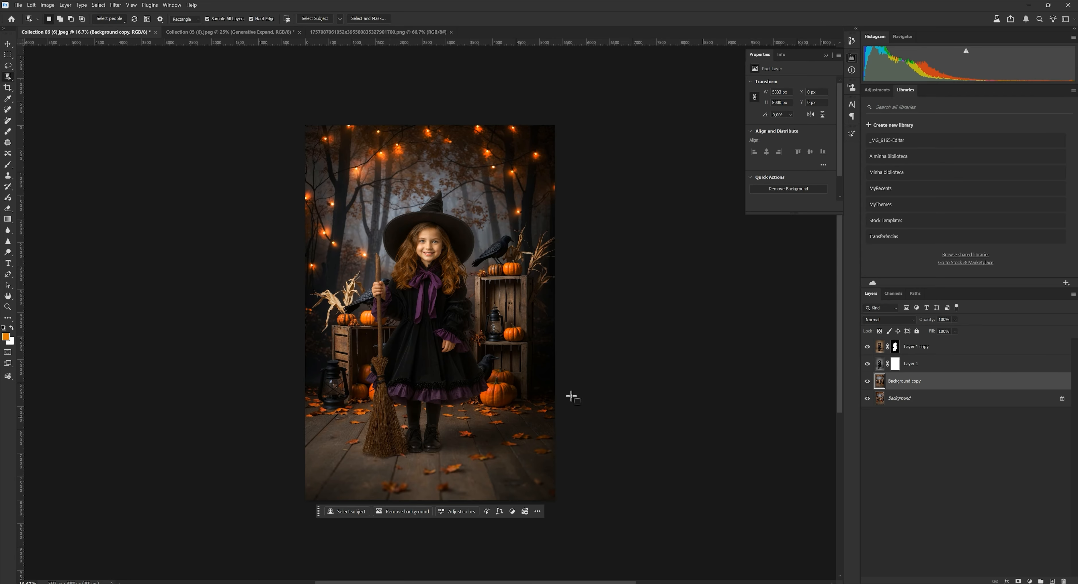
{"action": "right_click", "coordinate": [953, 382]}
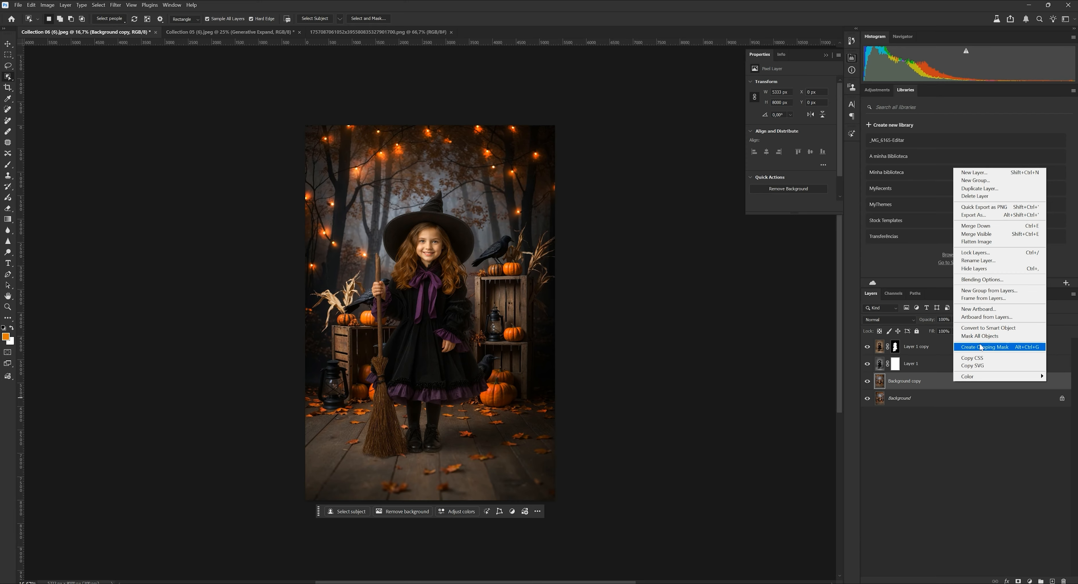
{"action": "left_click", "coordinate": [982, 328]}
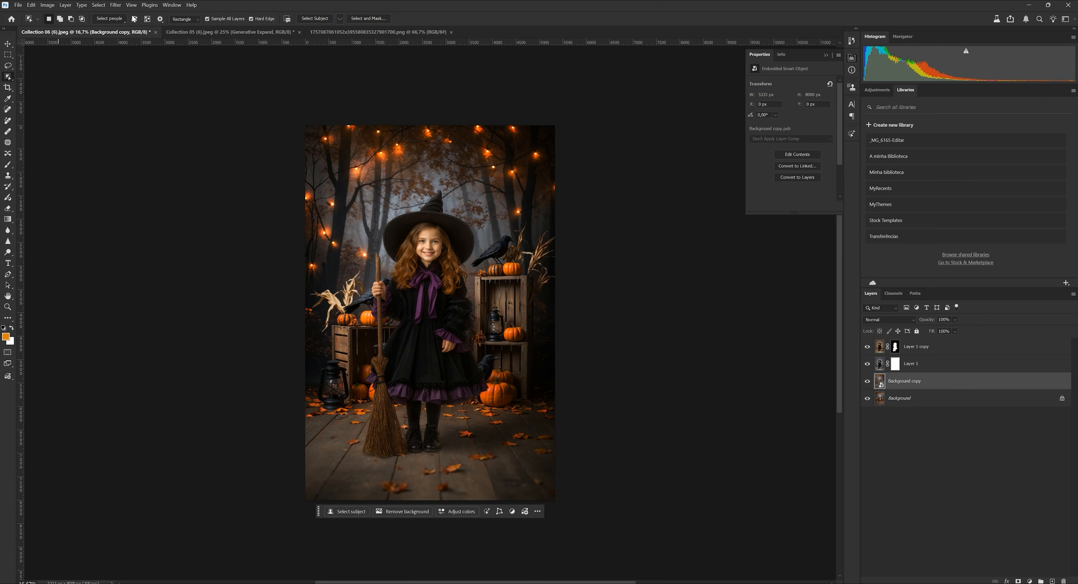
Apply a Gaussian Blur with a 5-pixel radius to the Background copy smart object.
{"action": "left_click", "coordinate": [116, 6]}
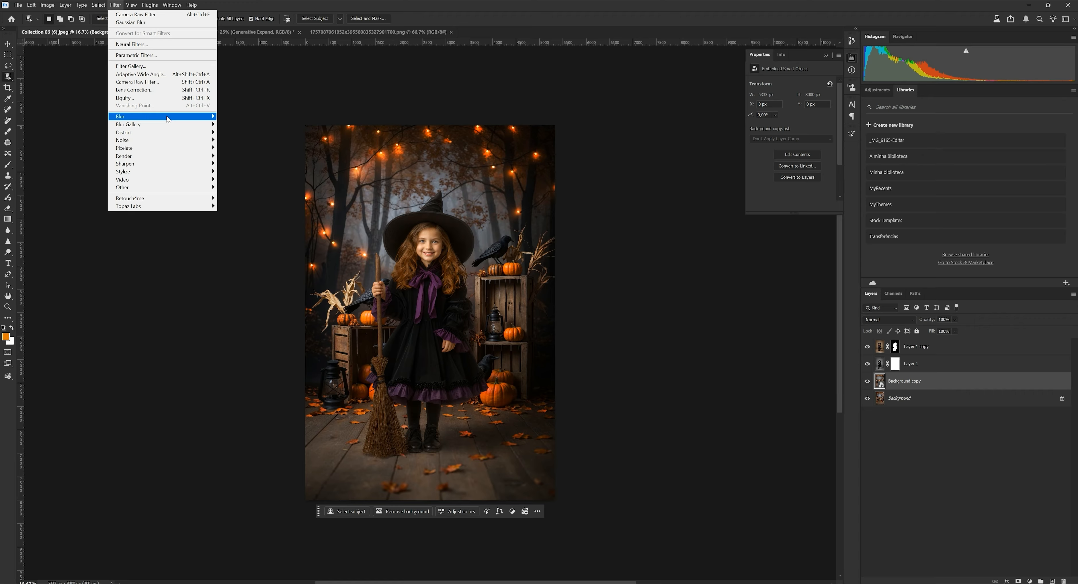
{"action": "mouse_move", "coordinate": [168, 118]}
{"action": "left_click", "coordinate": [239, 148]}
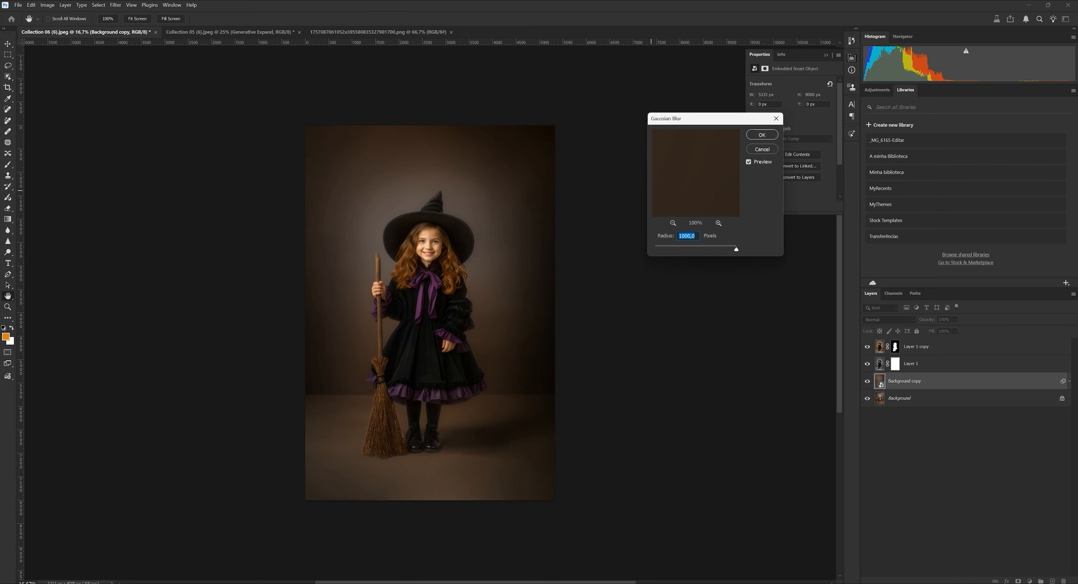
{"action": "type", "text": "25"}
{"action": "key", "text": "BackSpace"}
{"action": "key", "text": "BackSpace"}
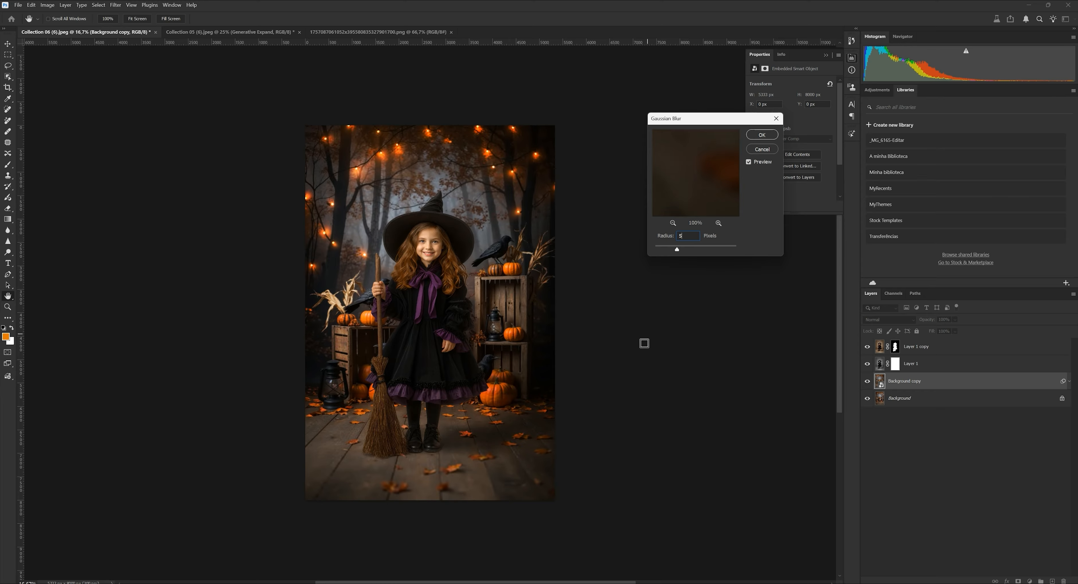
{"action": "type", "text": "5"}
{"action": "left_click", "coordinate": [761, 134]}
{"action": "key", "text": "w"}
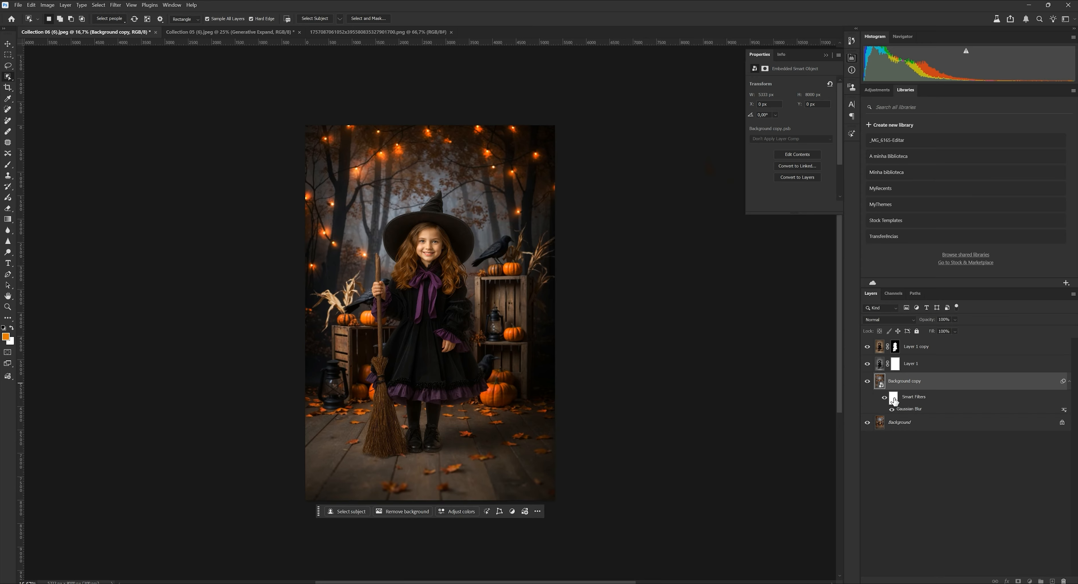
Paint black across the wooden floor on Background copy's Smart Filters mask, and compare the Gaussian Blur off and on.
{"action": "left_click", "coordinate": [894, 398]}
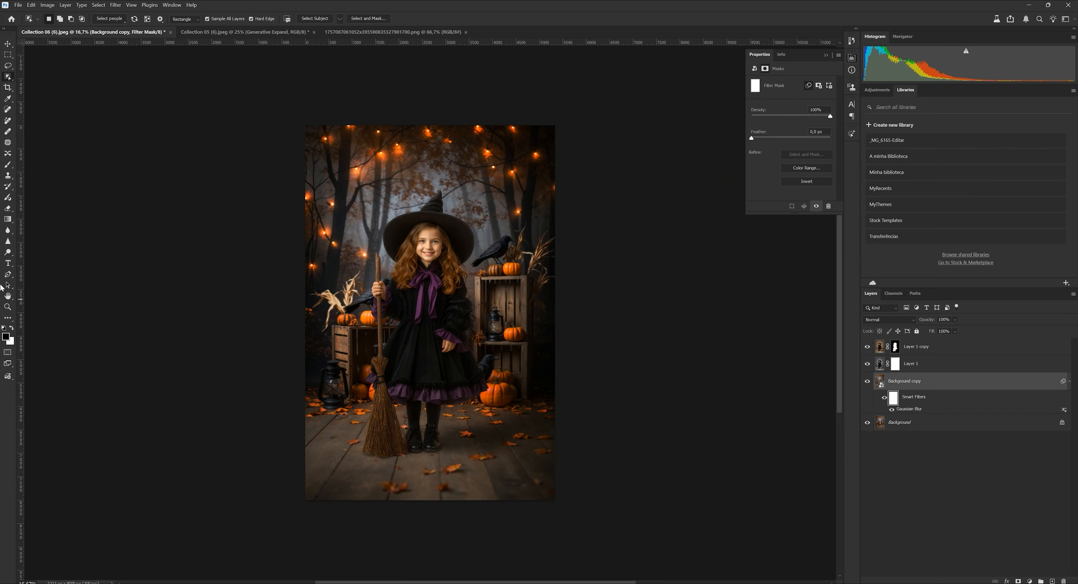
{"action": "left_click", "coordinate": [7, 164]}
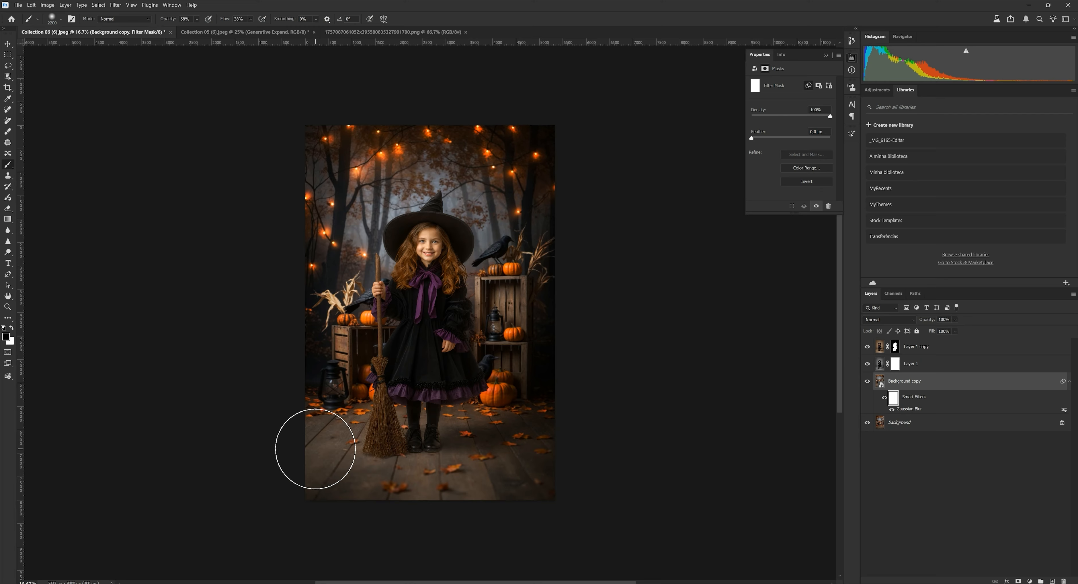
{"action": "left_click_drag", "start_coordinate": [504, 456], "coordinate": [450, 463]}
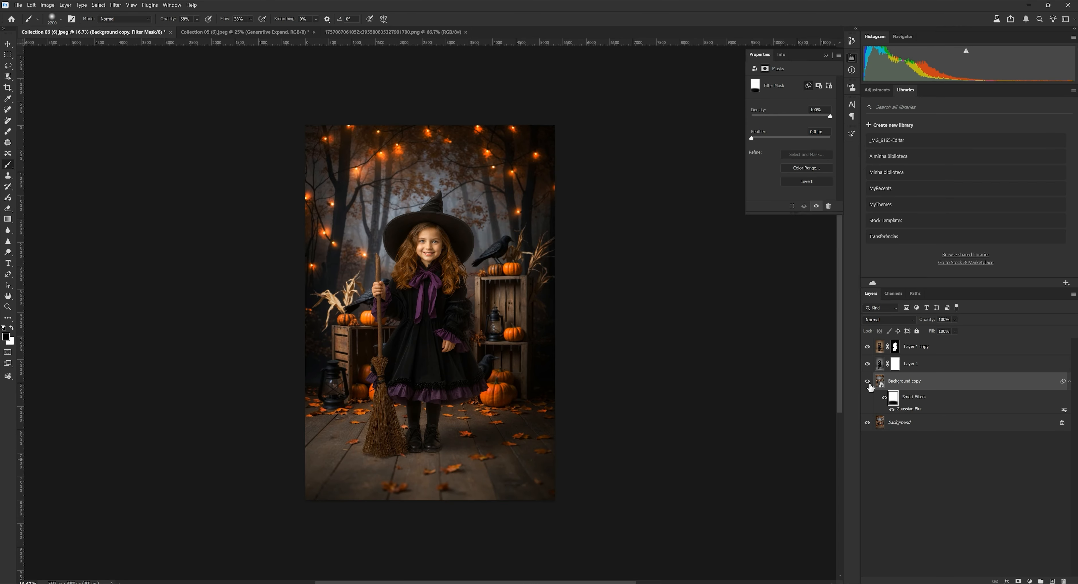
{"action": "left_click", "coordinate": [892, 410]}
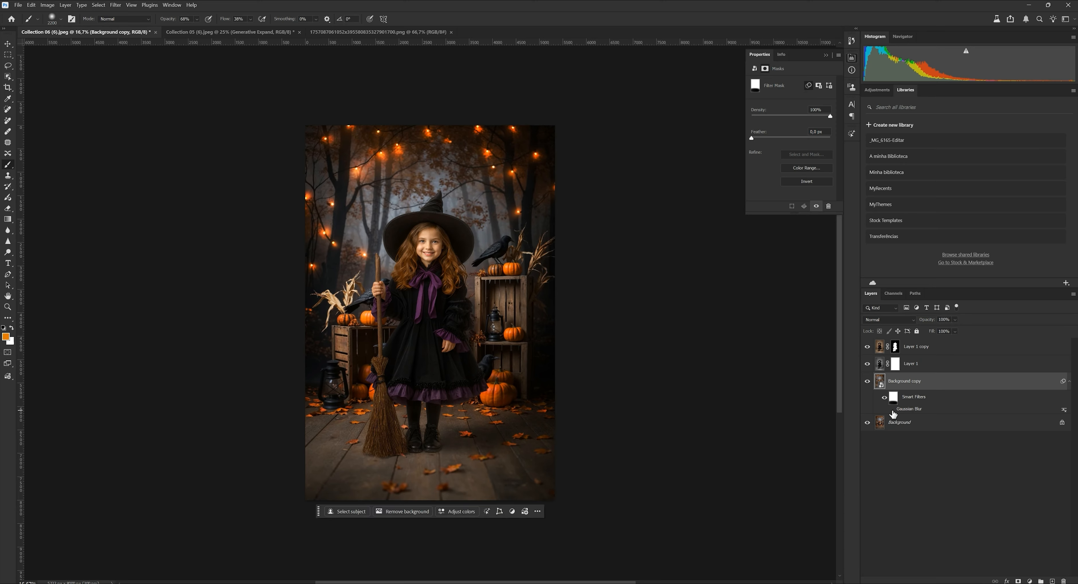
{"action": "left_click", "coordinate": [891, 410]}
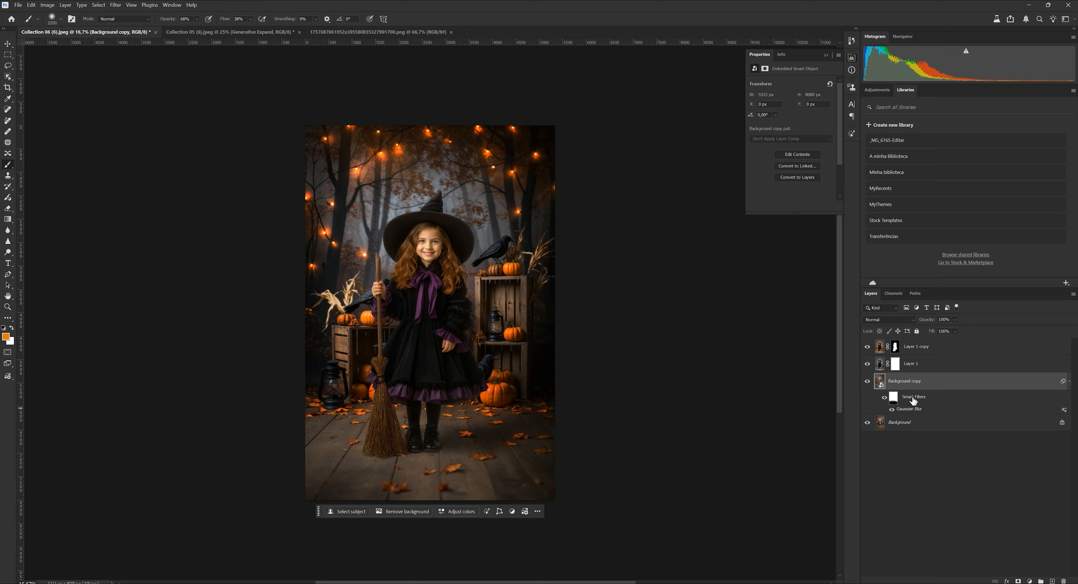
Remove Background copy's Gaussian Blur smart filter and enable Camera Raw Lens Blur, moving the focus range to the nearest depth.
{"action": "left_click_drag", "start_coordinate": [913, 399], "coordinate": [1063, 581]}
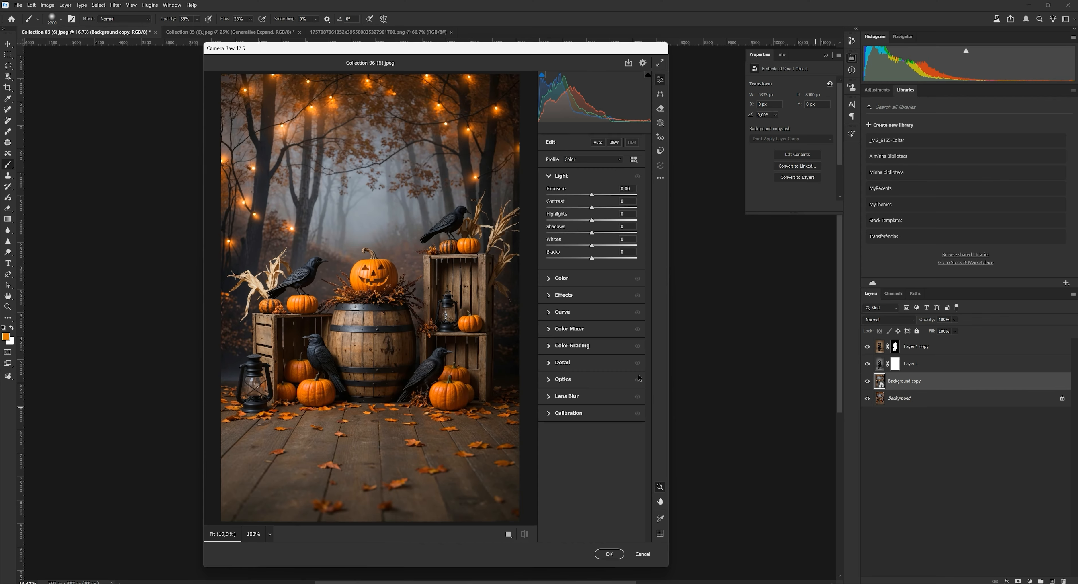
{"action": "left_click", "coordinate": [574, 396]}
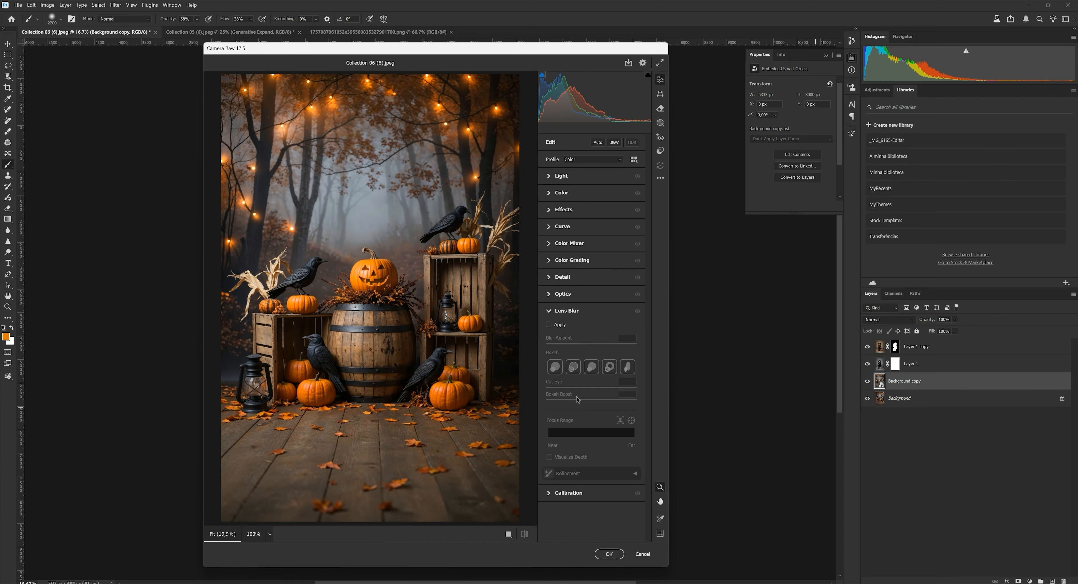
{"action": "left_click", "coordinate": [549, 325]}
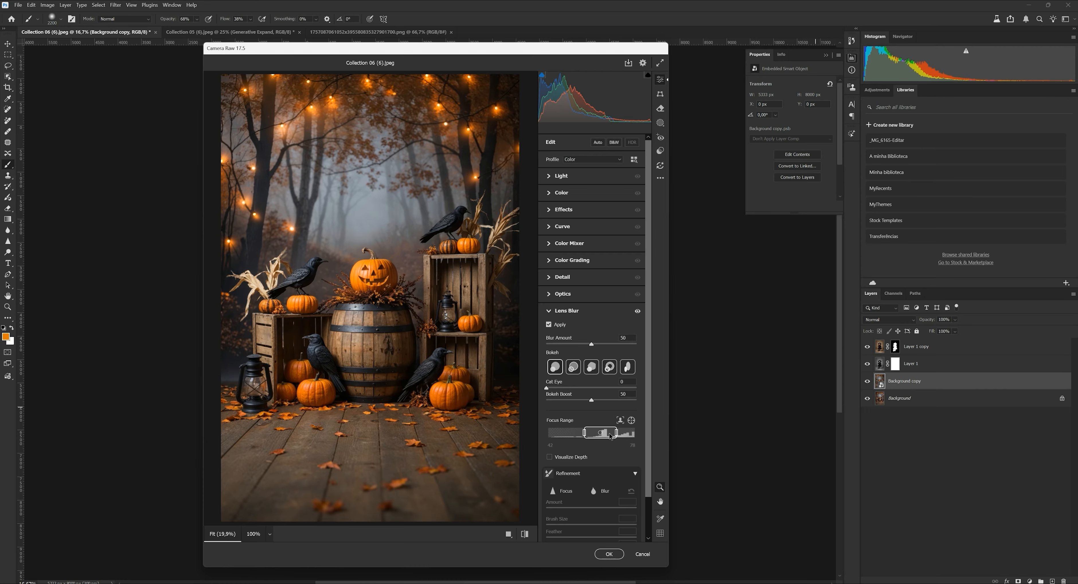
{"action": "left_click_drag", "start_coordinate": [612, 436], "coordinate": [564, 436]}
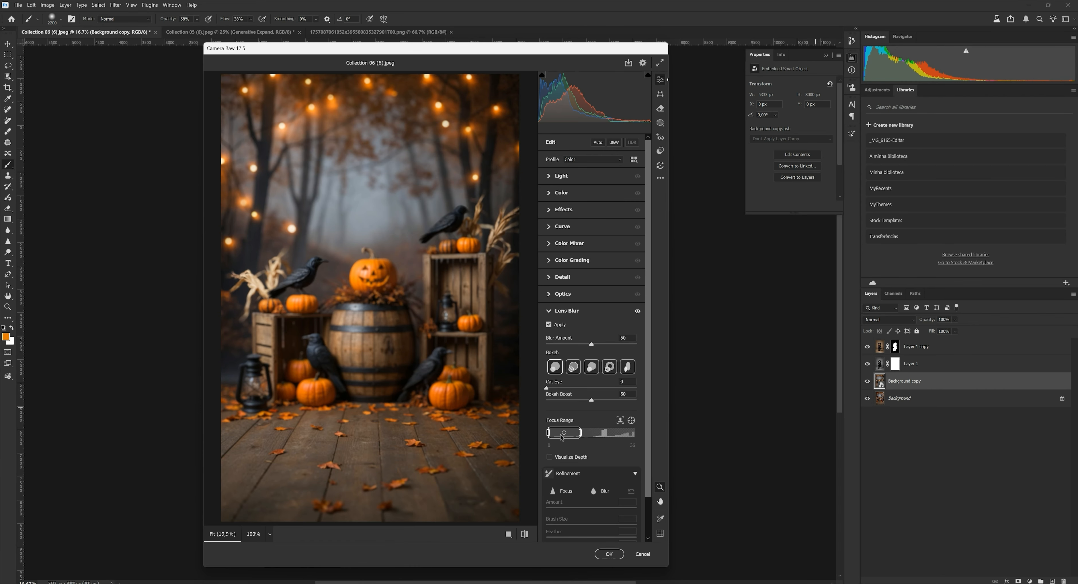
{"action": "left_click_drag", "start_coordinate": [604, 433], "coordinate": [557, 437]}
{"action": "mouse_move", "coordinate": [580, 435]}
{"action": "left_mouse_down"}
{"action": "mouse_move", "coordinate": [641, 440]}
{"action": "mouse_move", "coordinate": [564, 445]}
{"action": "left_mouse_up"}
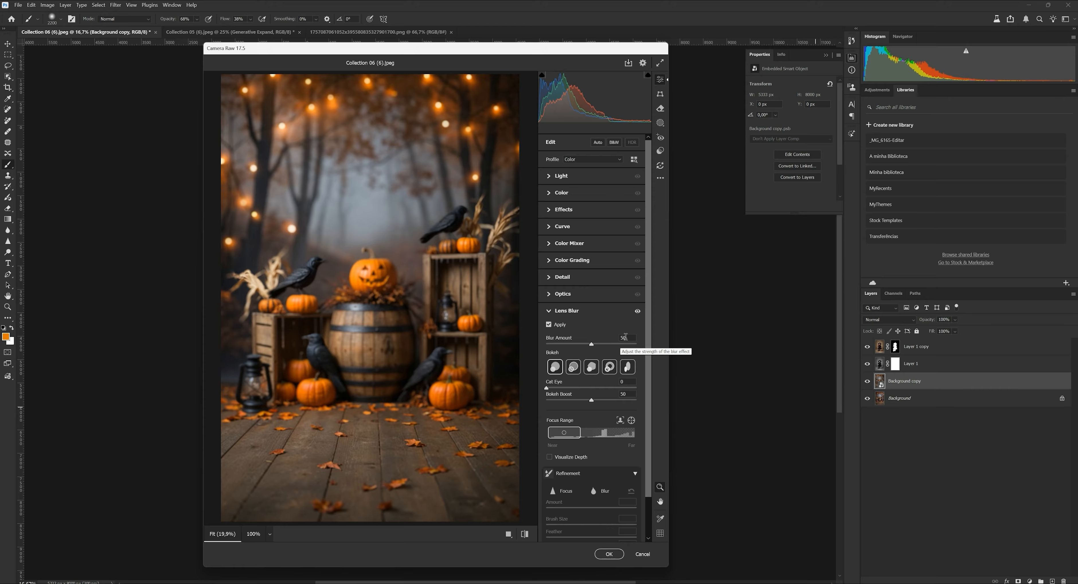
Set the Lens Blur amount to 15.
{"action": "left_click", "coordinate": [626, 337]}
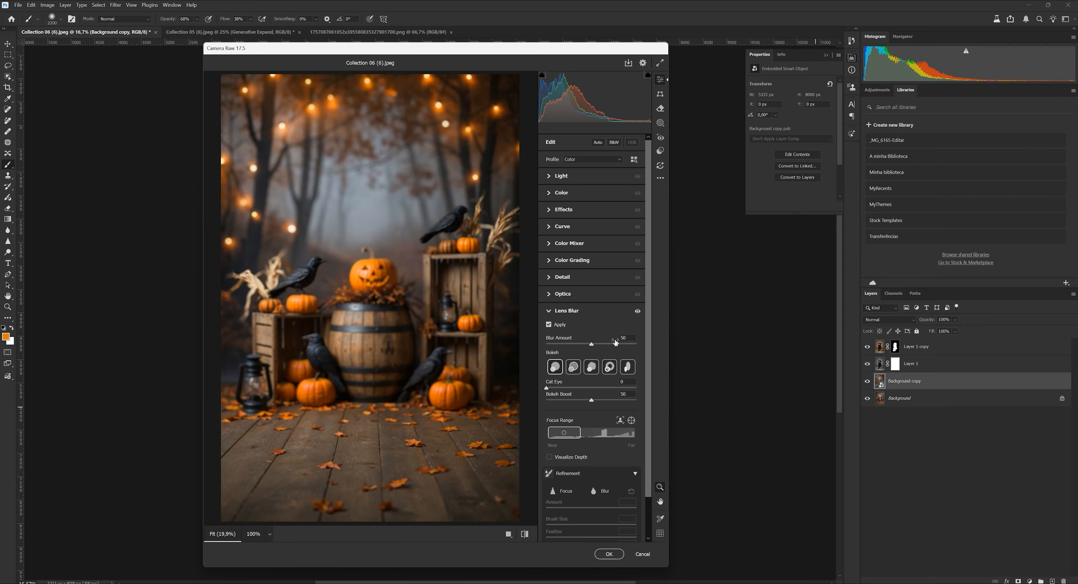
{"action": "left_click", "coordinate": [622, 338]}
{"action": "type", "text": "15"}
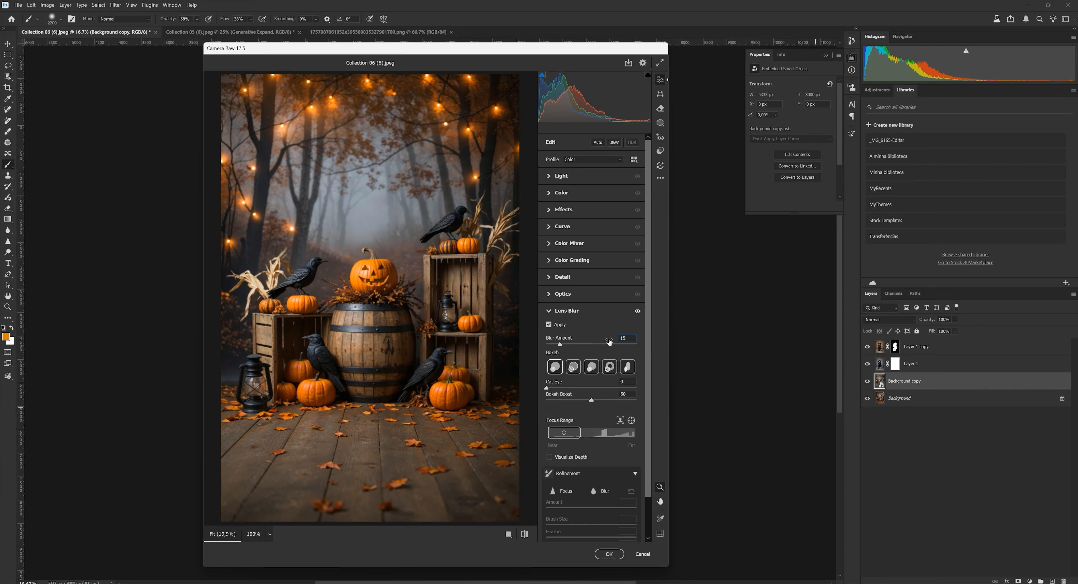
Use the Lens Blur refinement's Blur brush at size 32 and blur amount 100 to paint over the wooden floor.
{"action": "scroll", "coordinate": [616, 319], "scroll_direction": "down", "scroll_amount": 1}
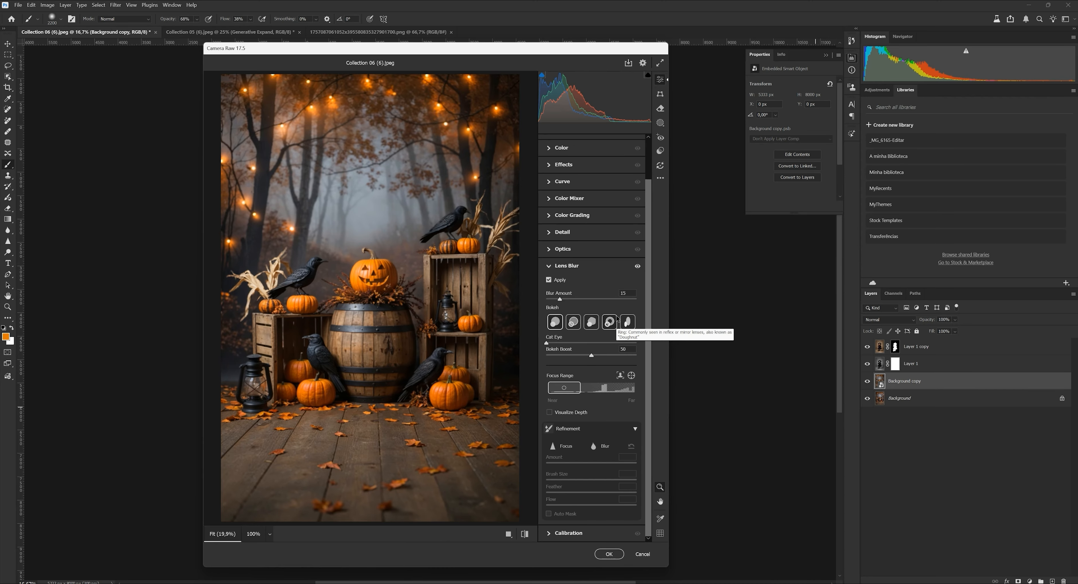
{"action": "left_click", "coordinate": [600, 446]}
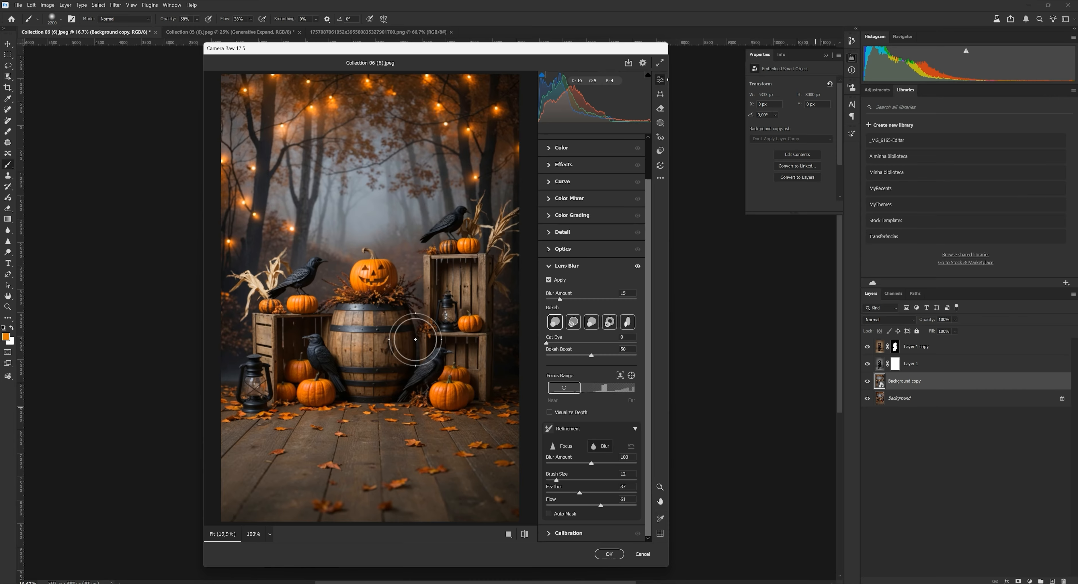
{"action": "scroll", "coordinate": [408, 344], "scroll_direction": "up", "scroll_amount": 7}
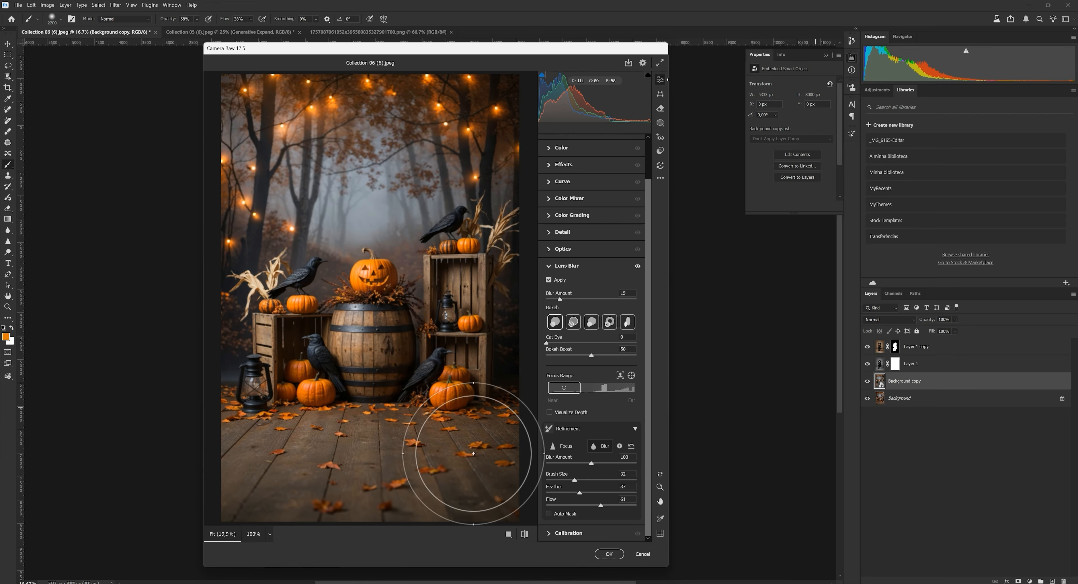
{"action": "left_click_drag", "start_coordinate": [473, 456], "coordinate": [455, 432]}
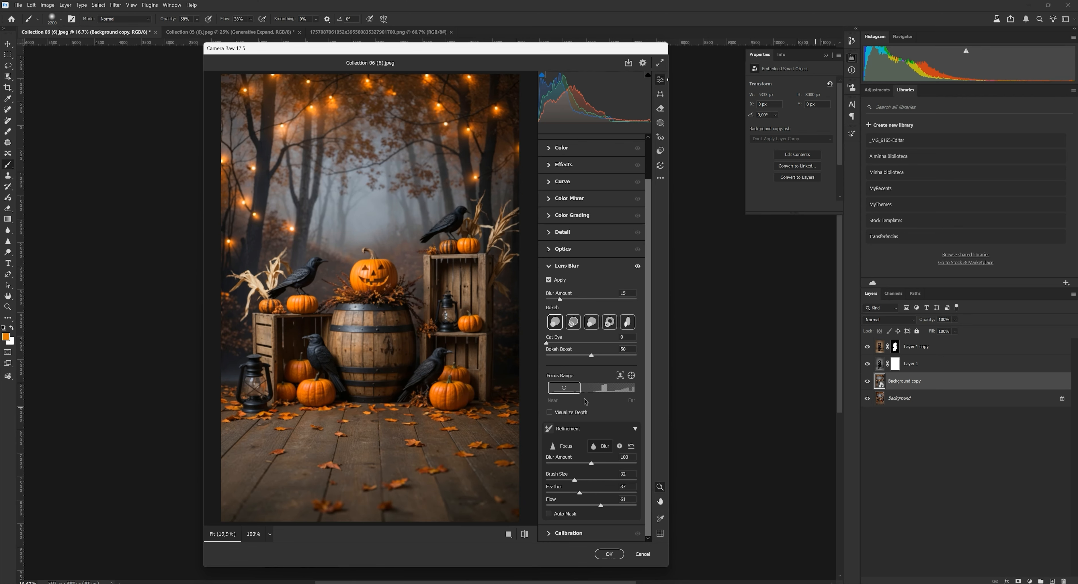
Restore sharpness across the wooden floor with the Focus refinement brush at size 14 and focus amount 100, and apply the Camera Raw filter.
{"action": "left_click", "coordinate": [562, 446]}
{"action": "scroll", "coordinate": [587, 458], "scroll_direction": "up", "scroll_amount": 3}
{"action": "scroll", "coordinate": [377, 462], "scroll_direction": "up", "scroll_amount": 4}
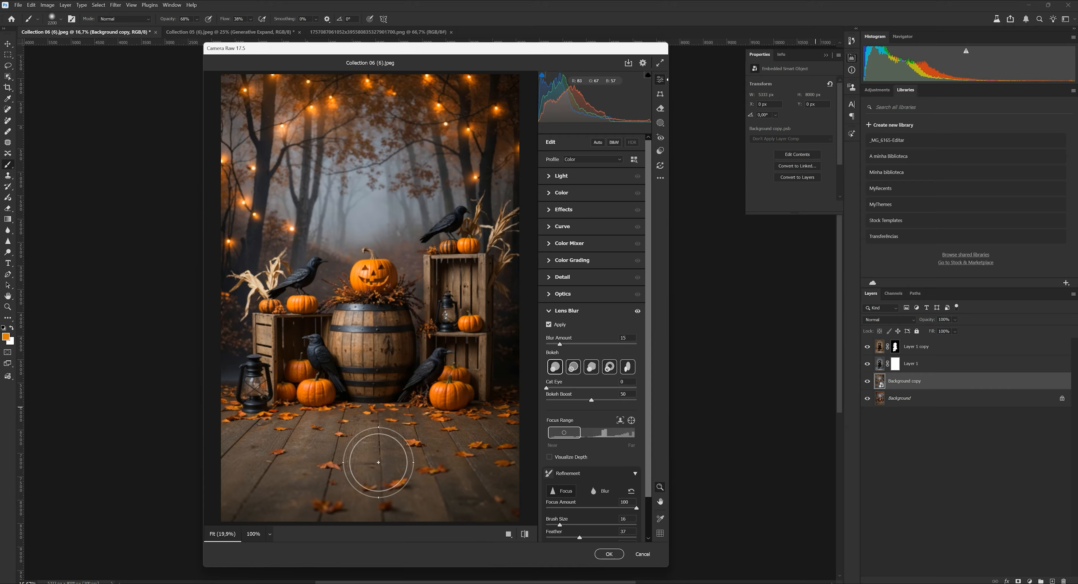
{"action": "scroll", "coordinate": [378, 462], "scroll_direction": "down", "scroll_amount": 1}
{"action": "mouse_move", "coordinate": [236, 455]}
{"action": "left_mouse_down"}
{"action": "mouse_move", "coordinate": [506, 461]}
{"action": "mouse_move", "coordinate": [249, 493]}
{"action": "mouse_move", "coordinate": [517, 502]}
{"action": "left_mouse_up"}
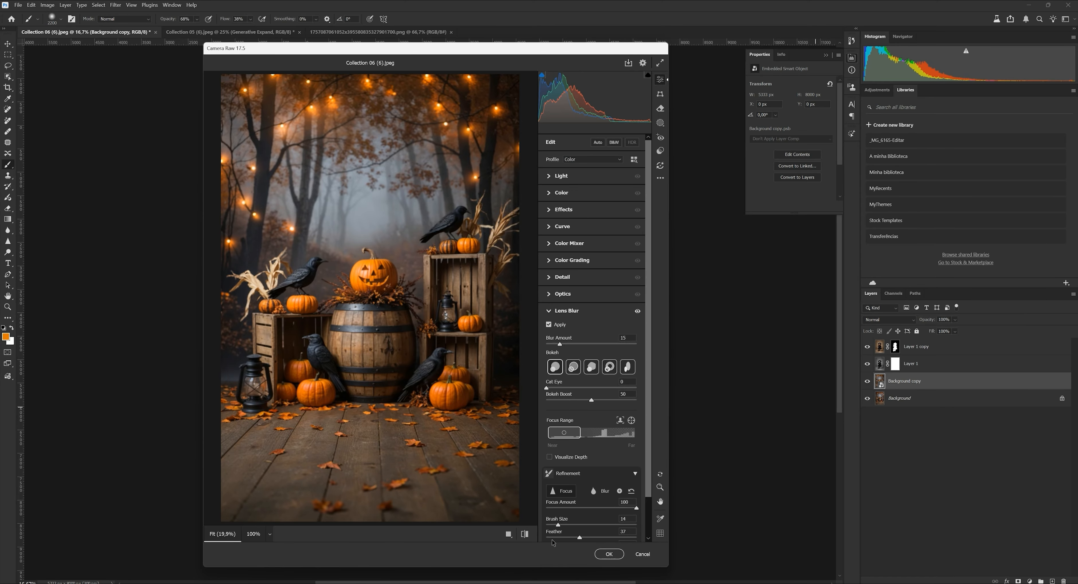
{"action": "left_click", "coordinate": [609, 553]}
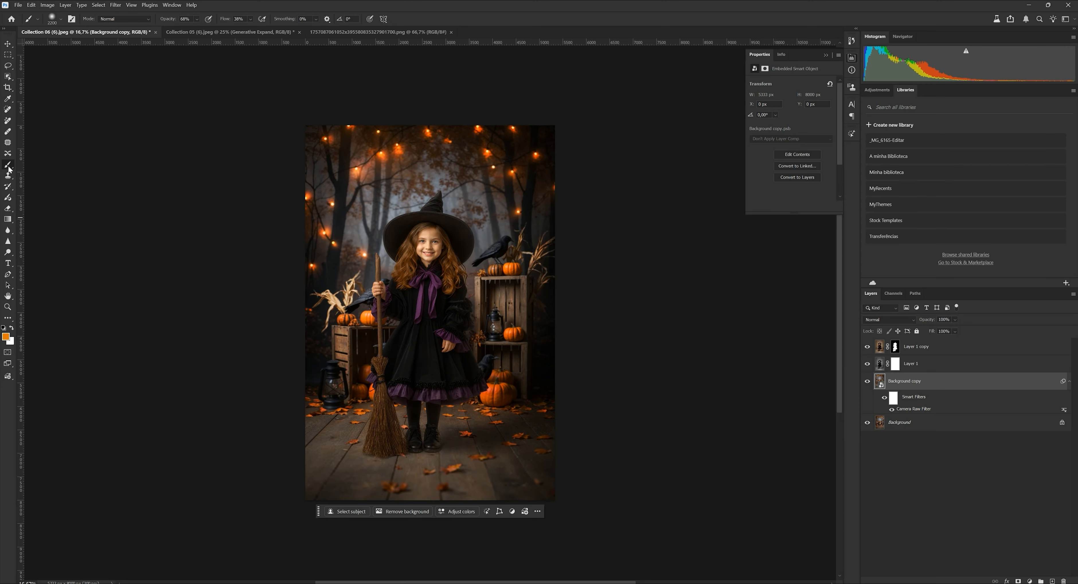
Compare Layer 1 off and on, and paint black on its mask over the backdrop and floor, reducing the brush size for smaller areas.
{"action": "left_click", "coordinate": [868, 364]}
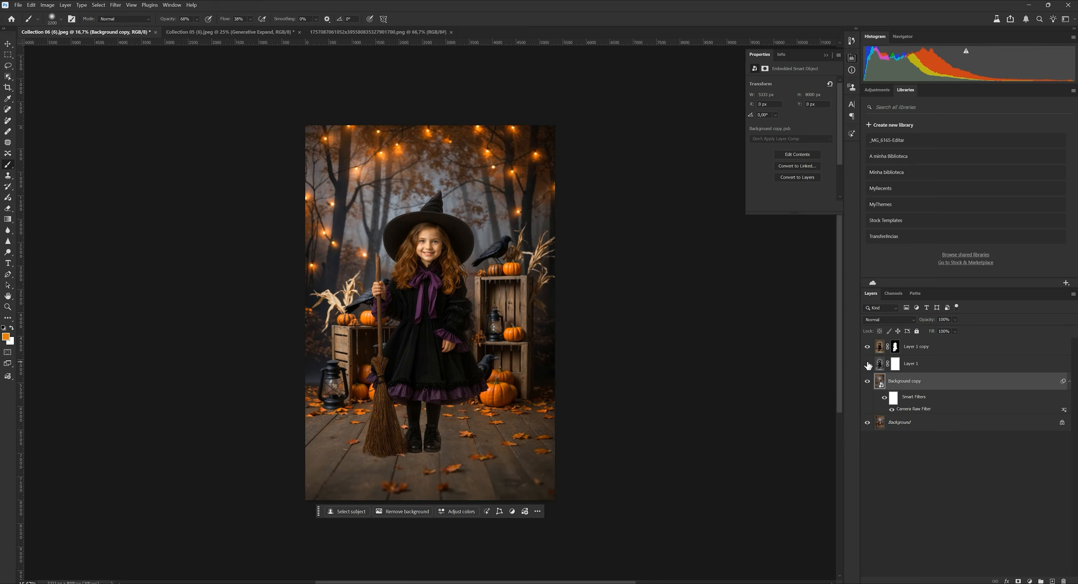
{"action": "left_click", "coordinate": [867, 364]}
{"action": "left_click", "coordinate": [899, 365]}
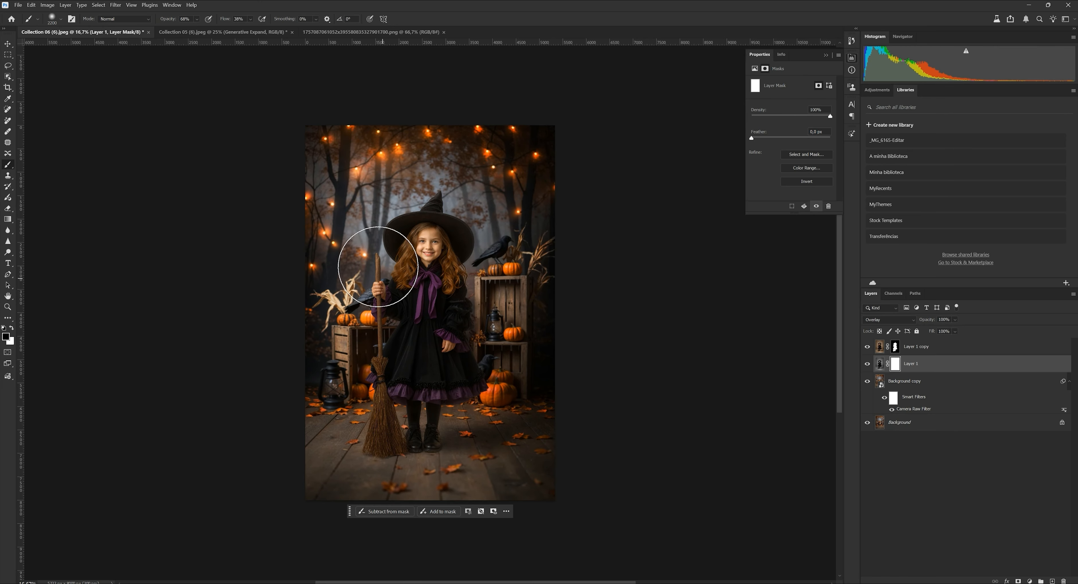
{"action": "left_click_drag", "start_coordinate": [330, 383], "coordinate": [321, 412]}
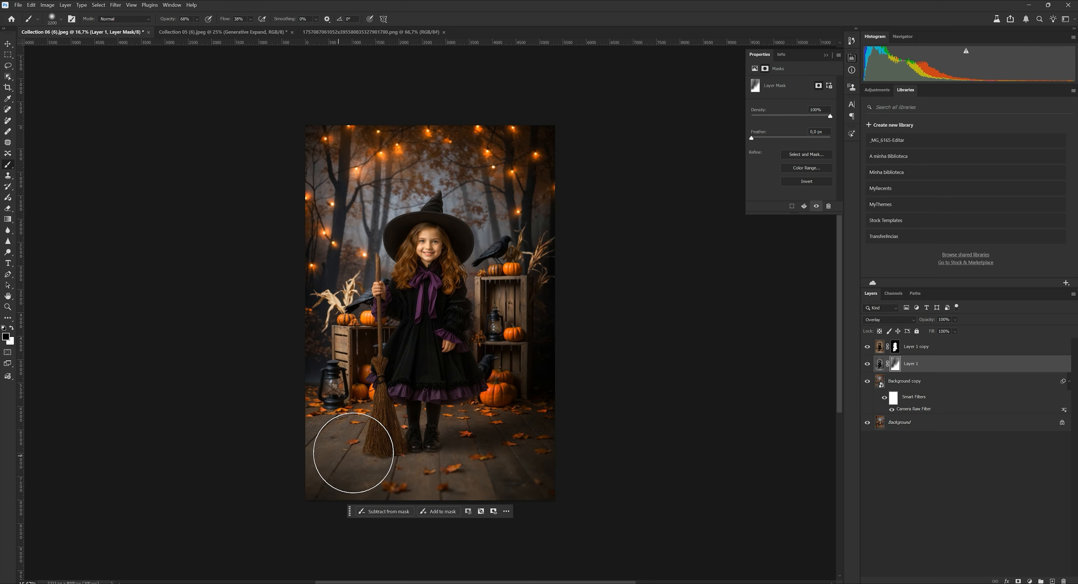
{"action": "left_click", "coordinate": [537, 449]}
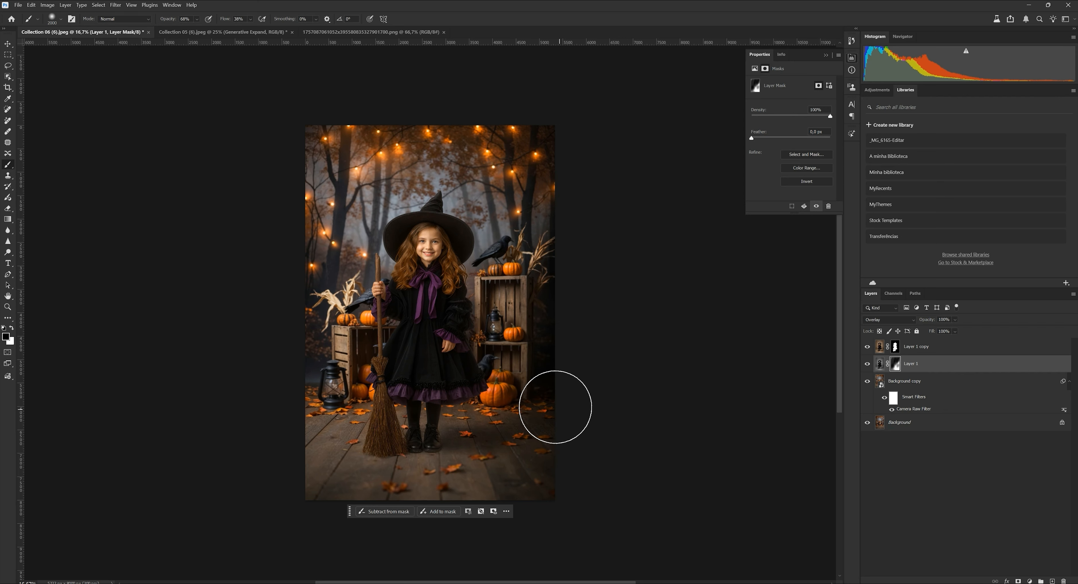
{"action": "key", "text": "bracketleft"}
{"action": "key", "text": "bracketleft"}
{"action": "key", "text": "bracketleft"}
{"action": "key", "text": "bracketleft"}
{"action": "key", "text": "bracketleft"}
{"action": "key", "text": "bracketleft"}
{"action": "key", "text": "bracketleft"}
{"action": "key", "text": "bracketleft"}
{"action": "key", "text": "bracketleft"}
{"action": "key", "text": "bracketleft"}
{"action": "key", "text": "bracketleft"}
{"action": "key", "text": "bracketleft"}
{"action": "key", "text": "bracketleft"}
{"action": "key", "text": "bracketleft"}
{"action": "key", "text": "bracketleft"}
{"action": "key", "text": "bracketleft"}
{"action": "key", "text": "bracketleft"}
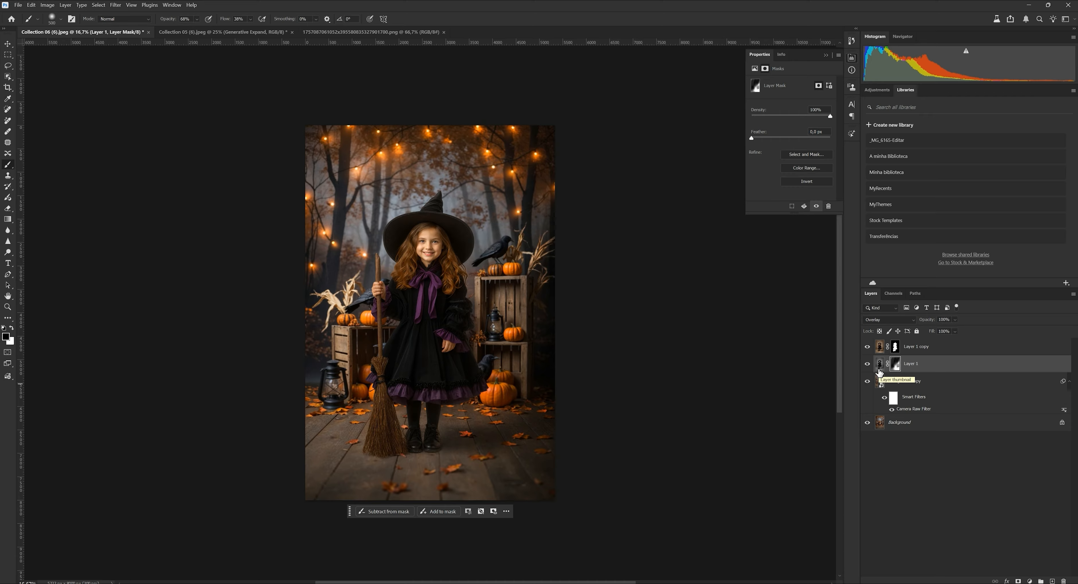
Stamp all visible layers into a new layer above Layer 1 copy and blur it completely with a very large Gaussian Blur radius.
{"action": "left_click", "coordinate": [911, 351]}
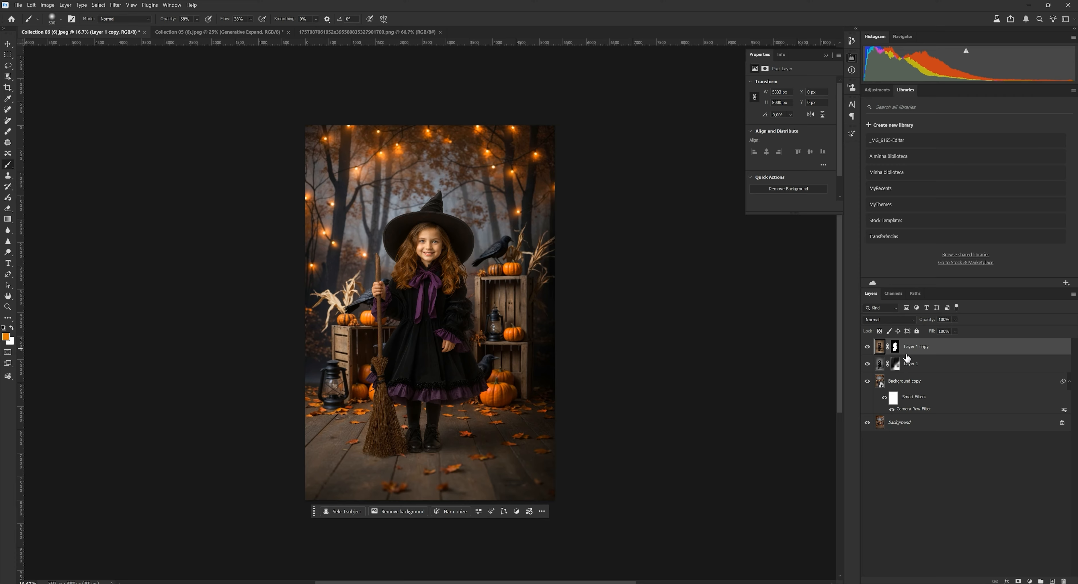
{"action": "key", "text": "ctrl+shift+alt+e"}
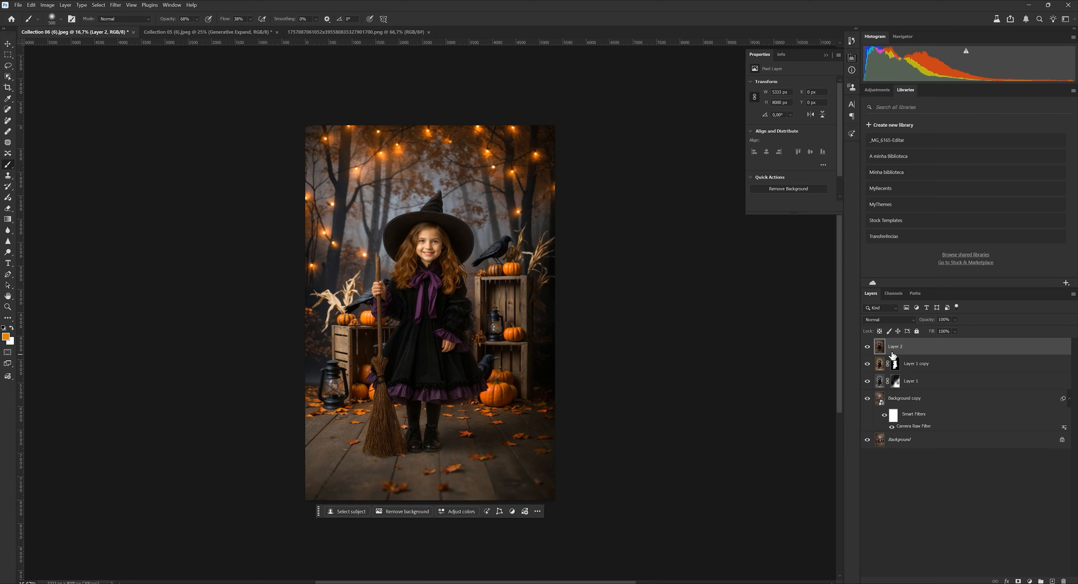
{"action": "left_click", "coordinate": [116, 5]}
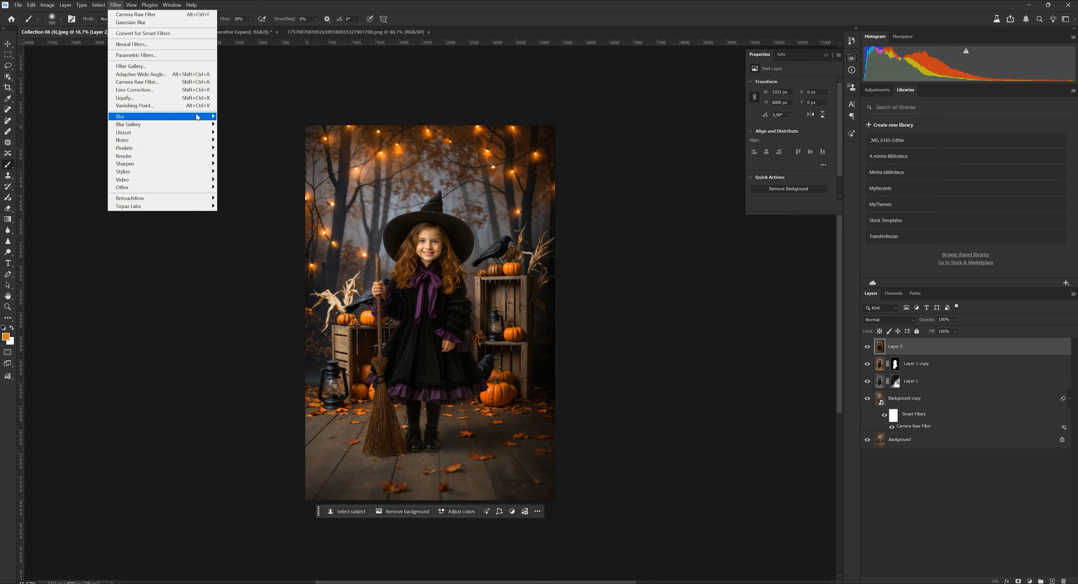
{"action": "mouse_move", "coordinate": [198, 118]}
{"action": "left_click", "coordinate": [247, 152]}
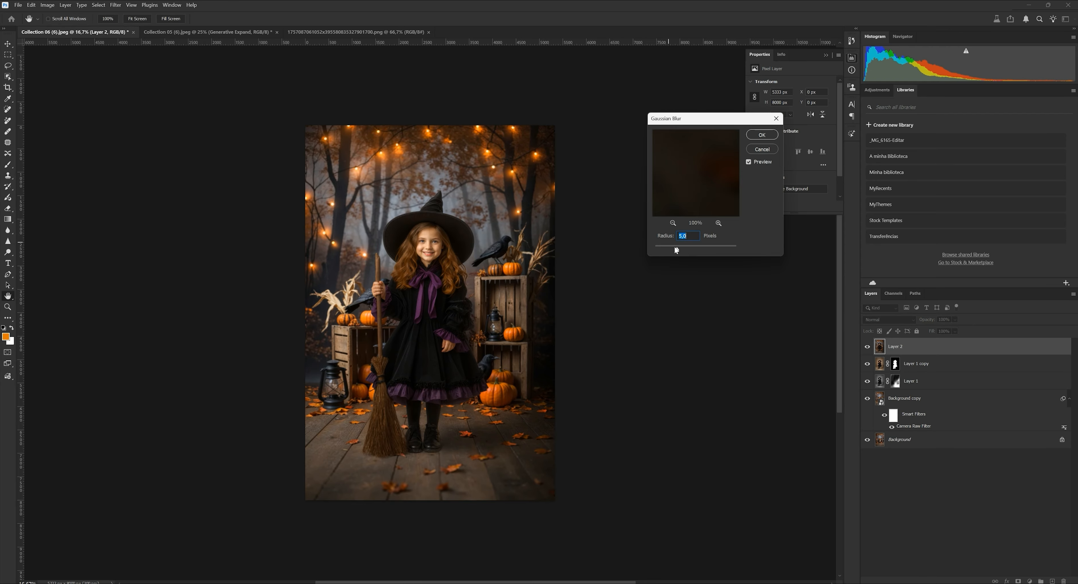
{"action": "left_click_drag", "start_coordinate": [675, 248], "coordinate": [763, 250]}
{"action": "left_click", "coordinate": [762, 134]}
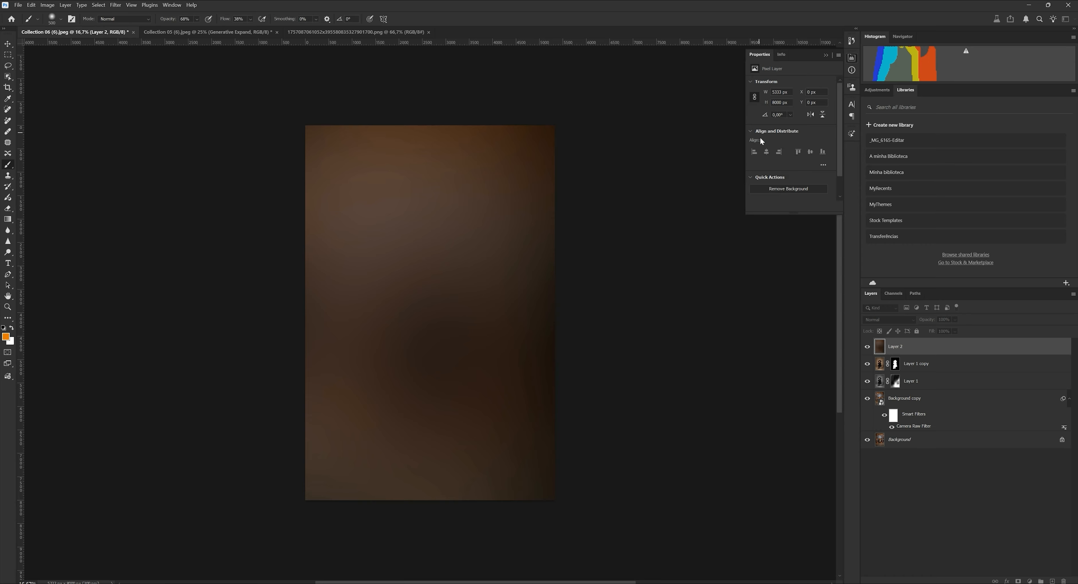
Set the blurred Layer 2 to Soft Light and clip it to Layer 1 copy.
{"action": "left_click", "coordinate": [892, 321]}
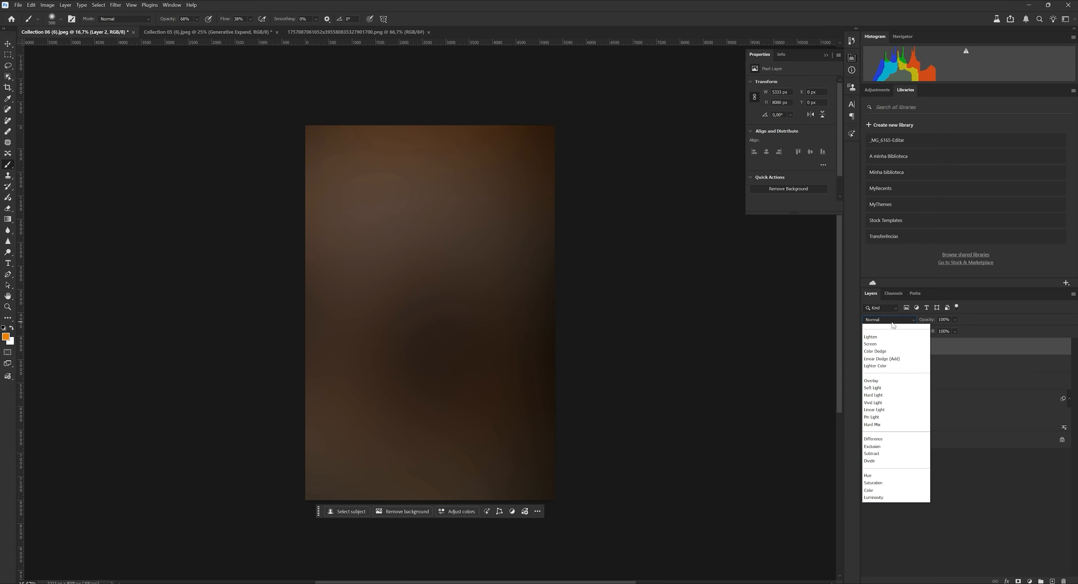
{"action": "left_click", "coordinate": [874, 445]}
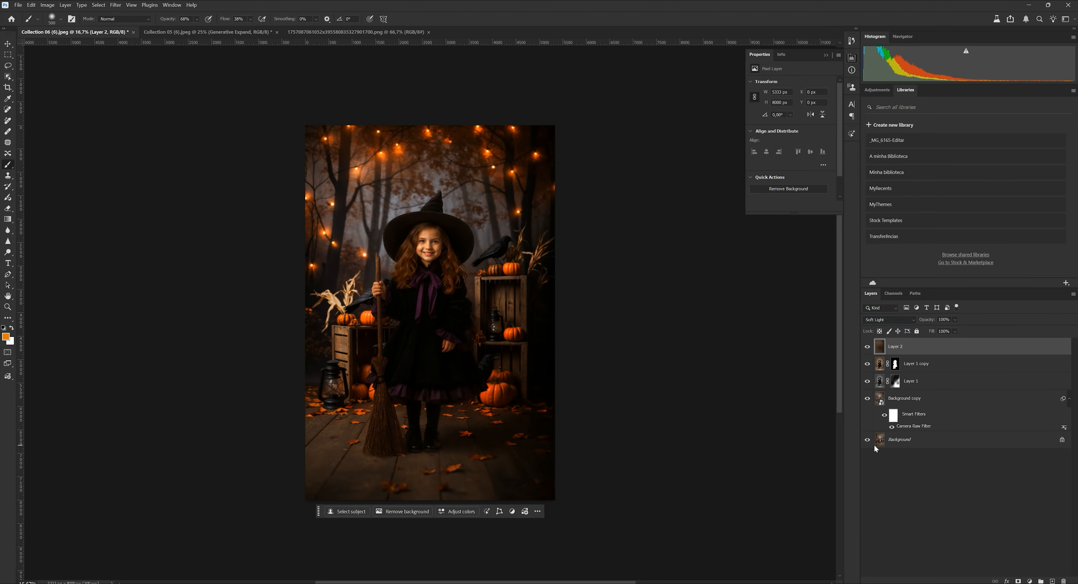
{"action": "left_click", "coordinate": [889, 352], "text": "alt"}
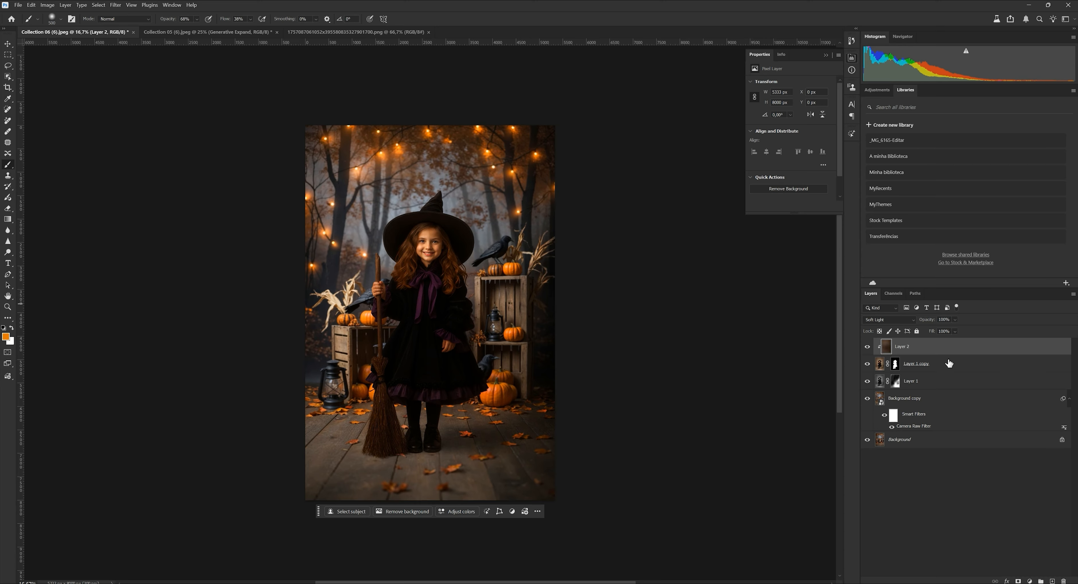
Reduce Layer 2's opacity to about 29% and compare the composite with and without it, leaving it visible.
{"action": "left_click", "coordinate": [944, 329]}
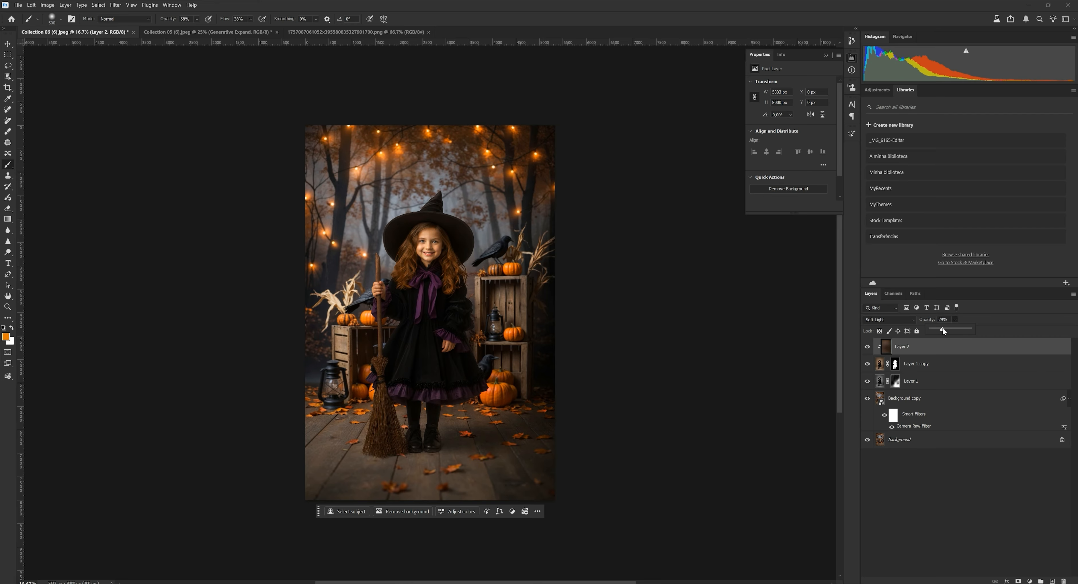
{"action": "left_click_drag", "start_coordinate": [945, 328], "coordinate": [940, 329]}
{"action": "left_click", "coordinate": [868, 347]}
{"action": "left_click", "coordinate": [867, 348]}
{"action": "left_click", "coordinate": [868, 346]}
Stamp the visible layers into a new top layer and give it the Basic Newborn user preset in Camera Raw.
{"action": "key", "text": "ctrl+shift+alt+e"}
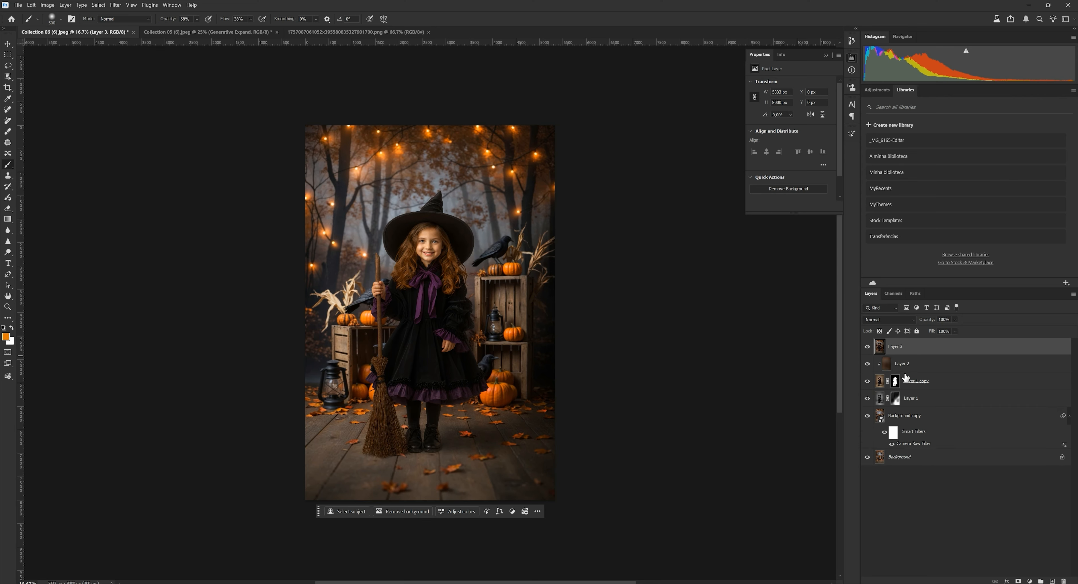
{"action": "key", "text": "ctrl+shift+a"}
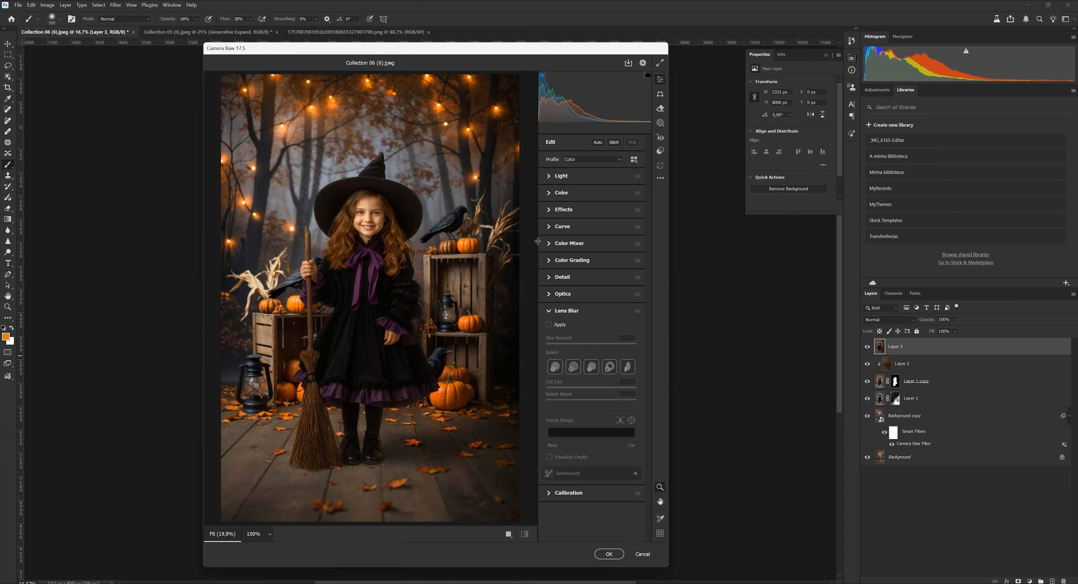
{"action": "left_click", "coordinate": [661, 152]}
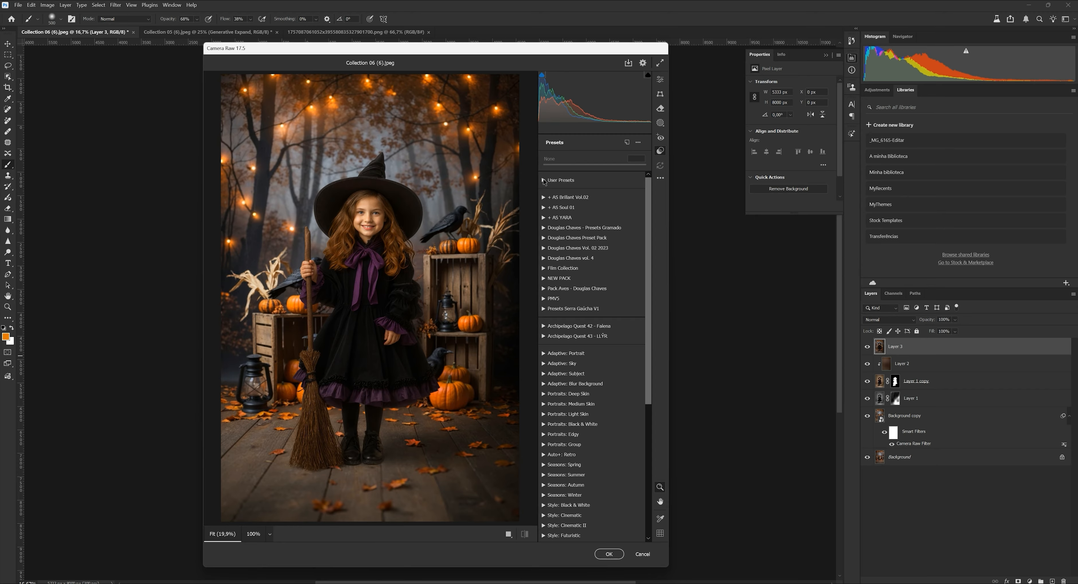
{"action": "left_click", "coordinate": [545, 180]}
{"action": "left_click", "coordinate": [572, 200]}
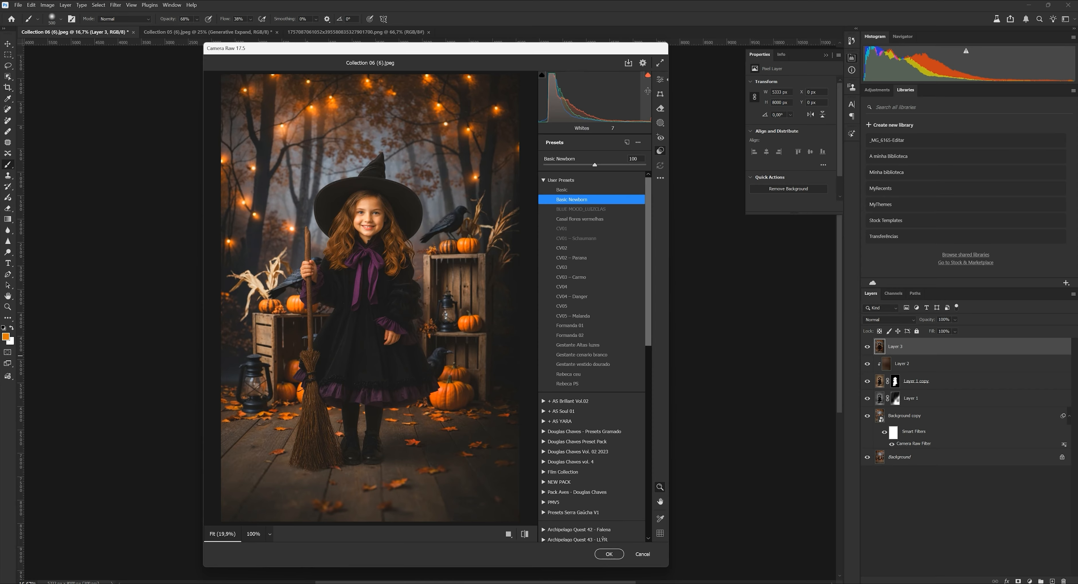
Lower the black point of the Camera Raw point curve to input 0, output 2.
{"action": "left_click", "coordinate": [660, 80]}
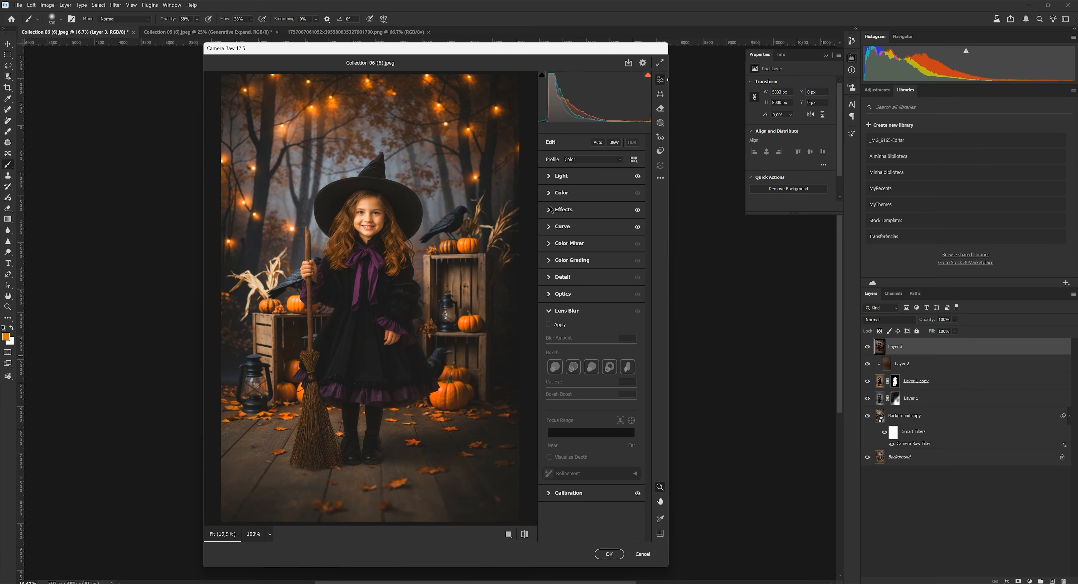
{"action": "left_click", "coordinate": [549, 226]}
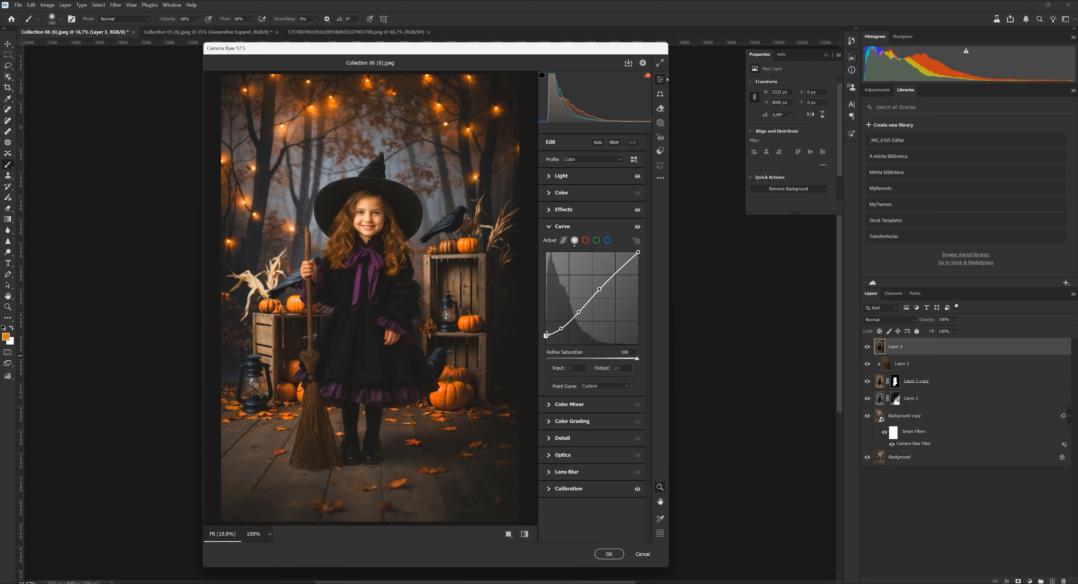
{"action": "left_click_drag", "start_coordinate": [546, 335], "coordinate": [546, 344]}
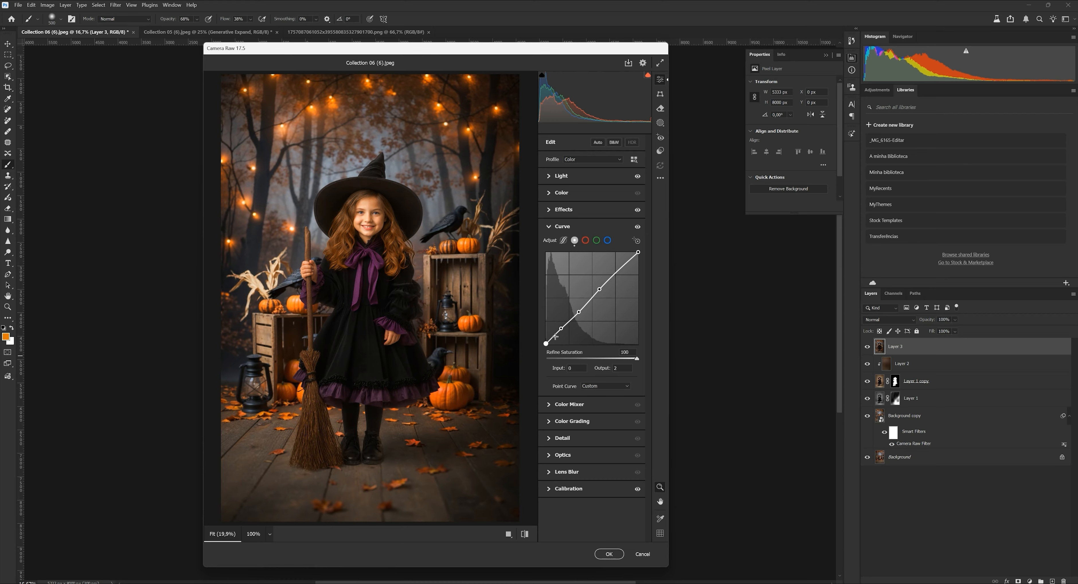
Set the lower point of the Camera Raw curve to about input 47, output 43, and raise the black point to output 7.
{"action": "left_click", "coordinate": [561, 329]}
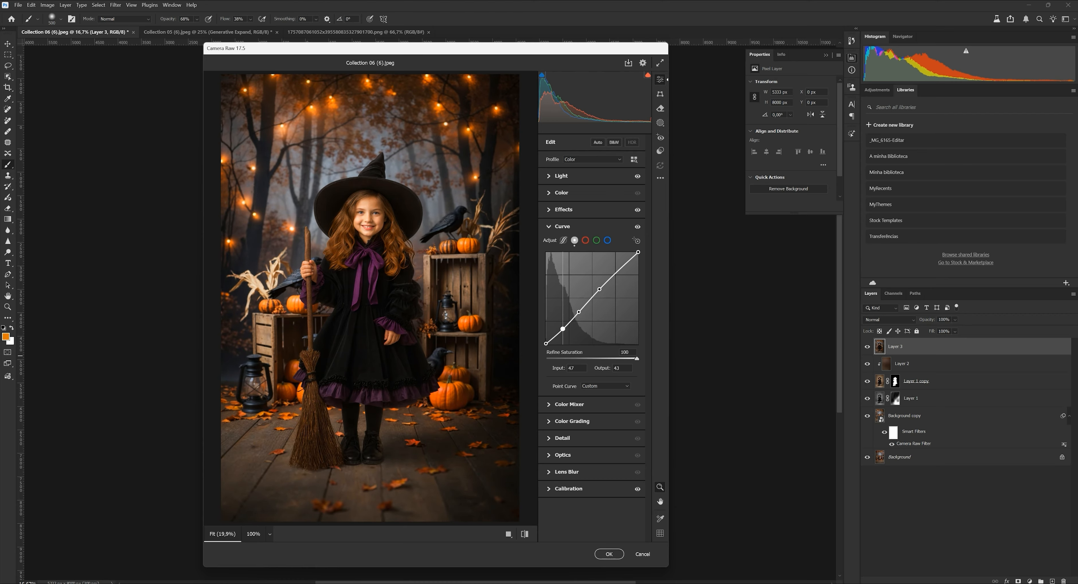
{"action": "left_click_drag", "start_coordinate": [563, 329], "coordinate": [545, 341]}
{"action": "left_click", "coordinate": [546, 343]}
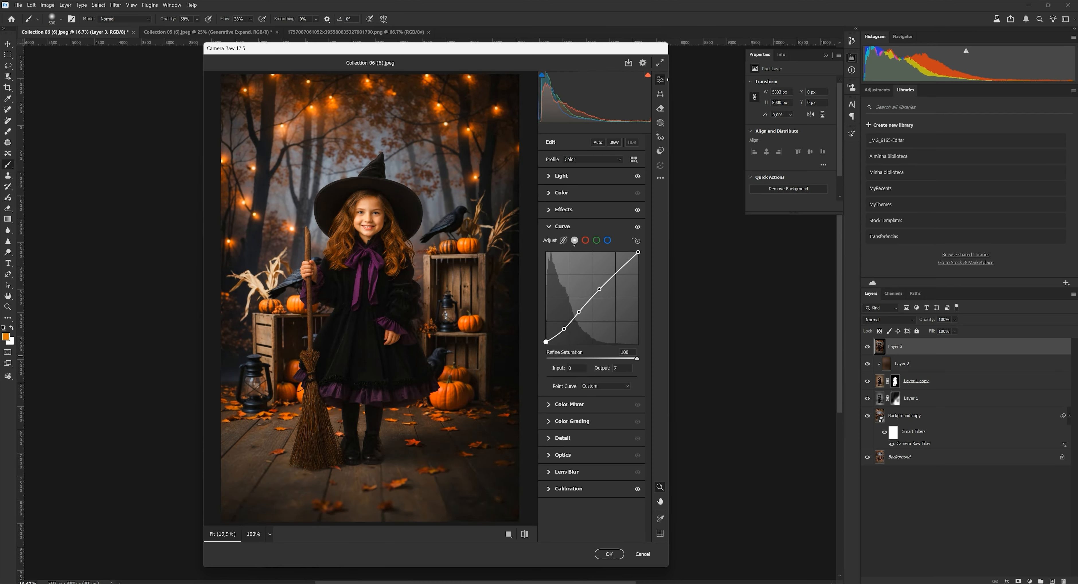
Set the Camera Raw Exposure to +0.30, compare the result with the default settings, and apply the filter.
{"action": "left_click", "coordinate": [601, 176]}
{"action": "left_click_drag", "start_coordinate": [592, 195], "coordinate": [593, 196]}
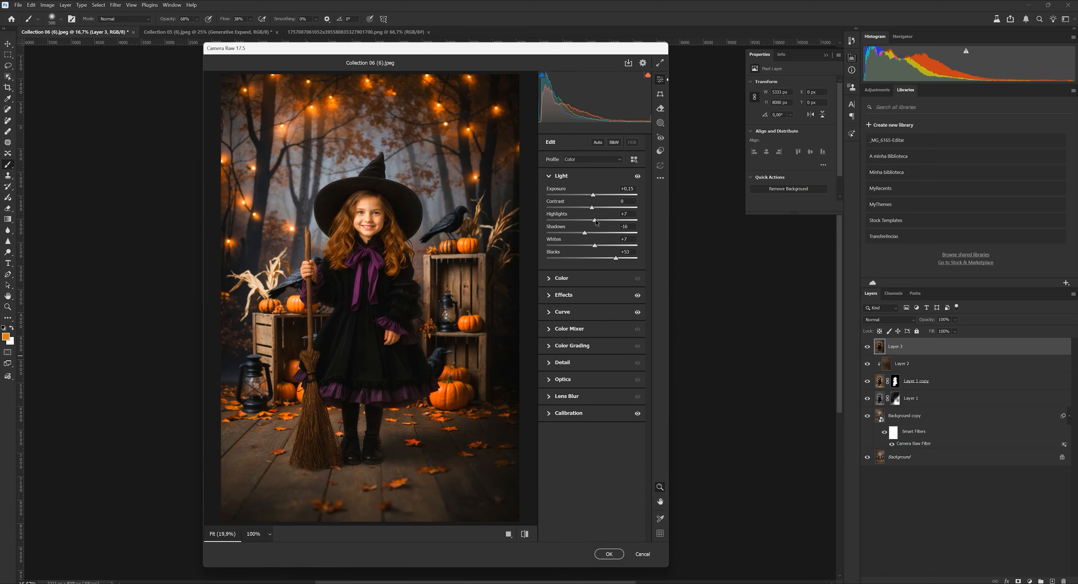
{"action": "left_click_drag", "start_coordinate": [596, 199], "coordinate": [597, 198]}
{"action": "left_click", "coordinate": [525, 533]}
{"action": "left_click", "coordinate": [525, 533]}
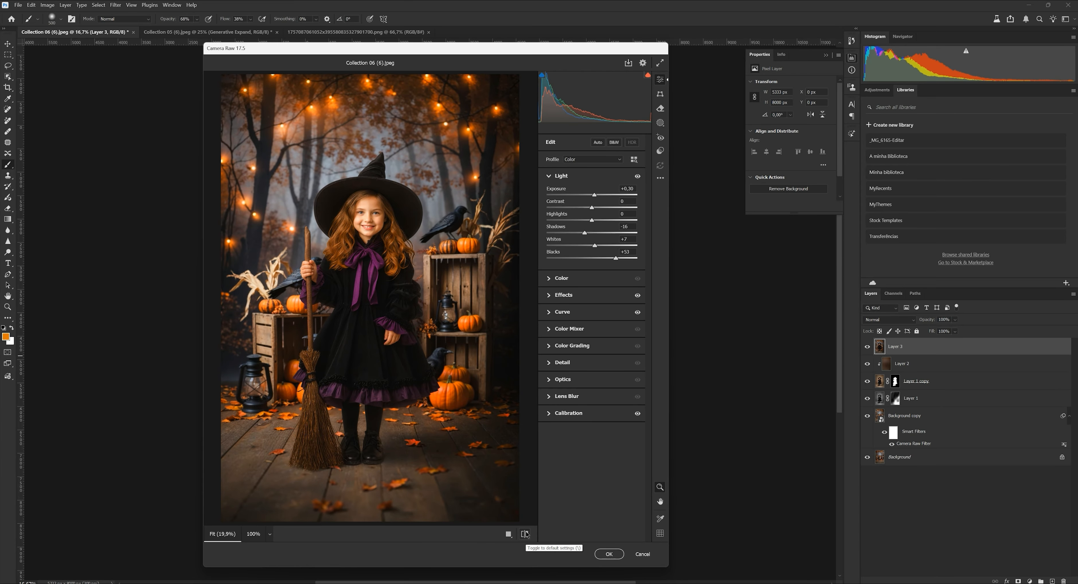
{"action": "left_click", "coordinate": [525, 534]}
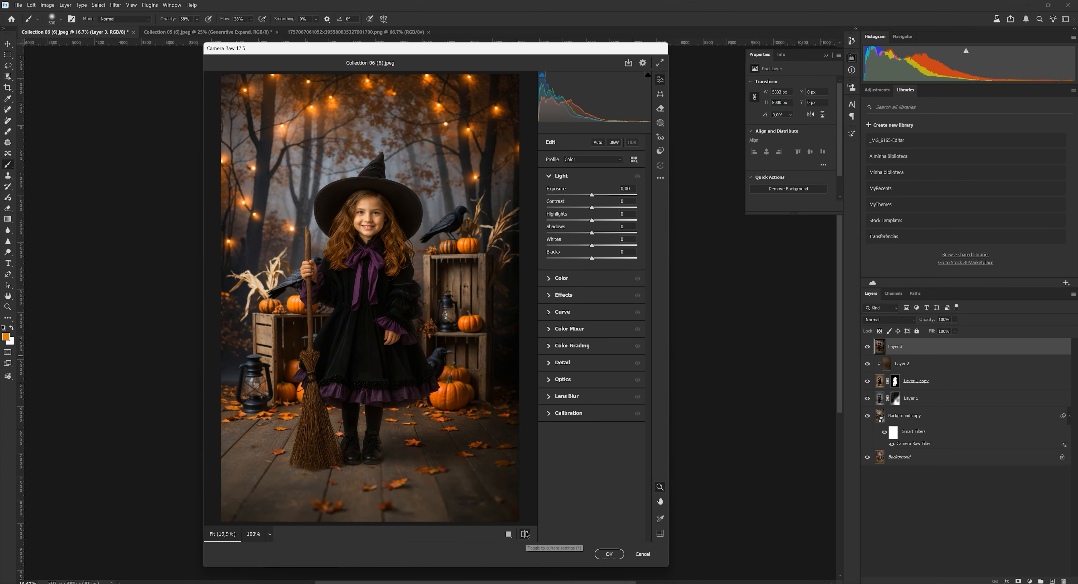
{"action": "left_click", "coordinate": [609, 554]}
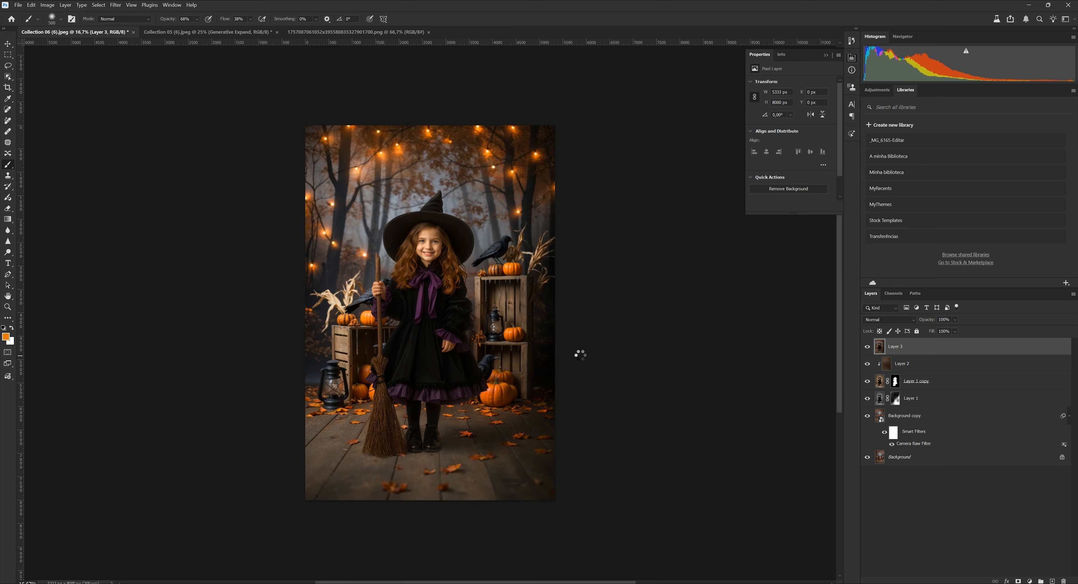
Show the recorded actions and copy the baby photo into Collection 05 (6).jpeg as a new layer, putting its source window away.
{"action": "key", "text": "alt+F9"}
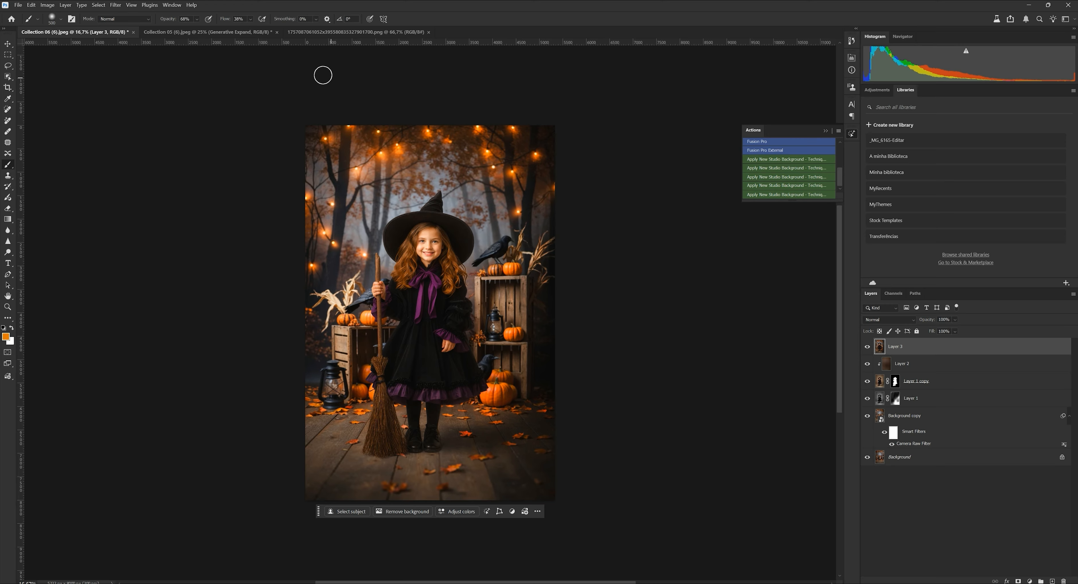
{"action": "left_click", "coordinate": [344, 30]}
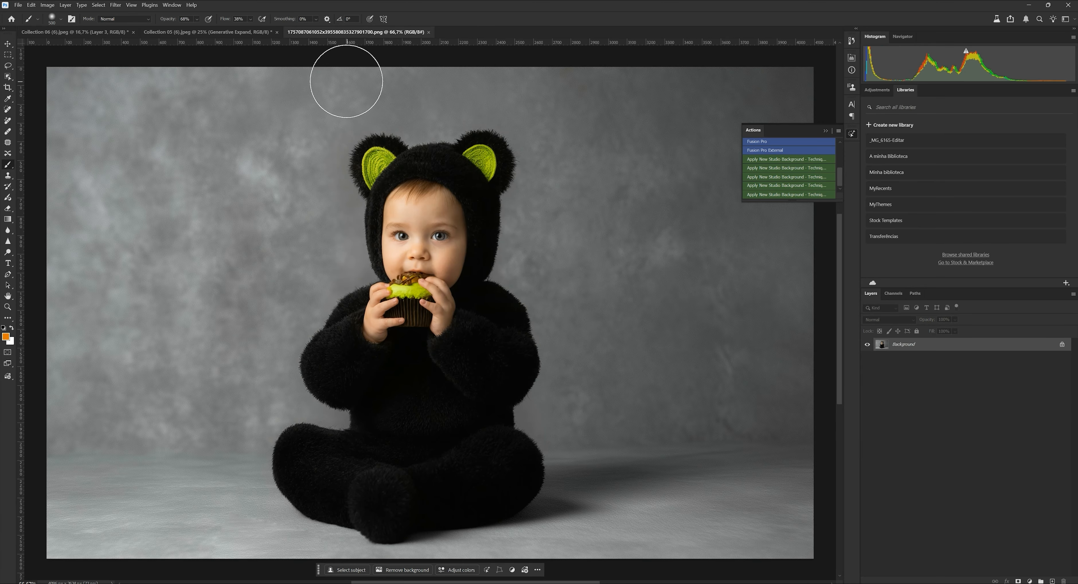
{"action": "left_click", "coordinate": [192, 32]}
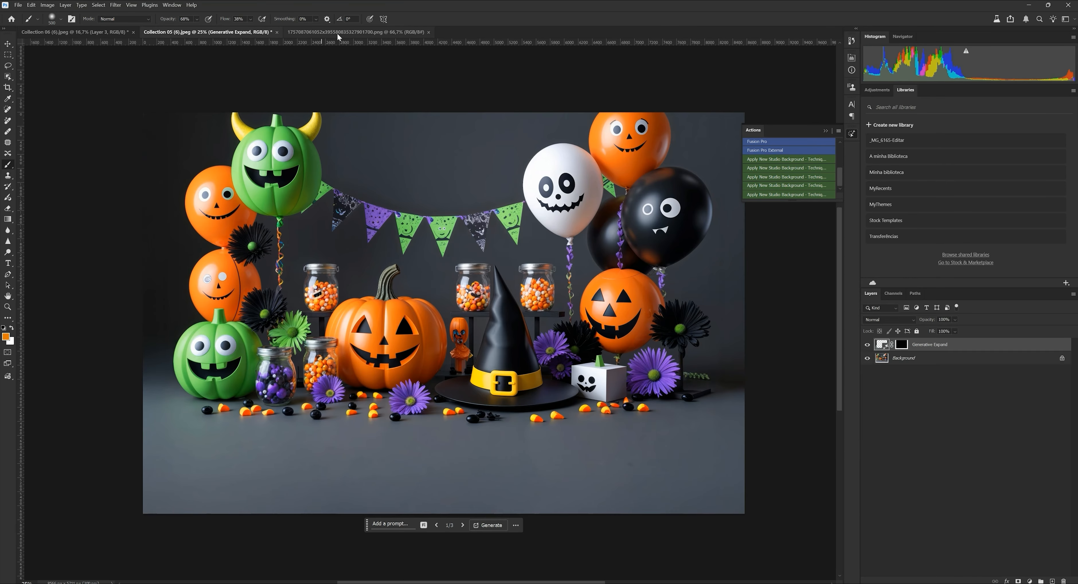
{"action": "left_click_drag", "start_coordinate": [347, 31], "coordinate": [268, 275]}
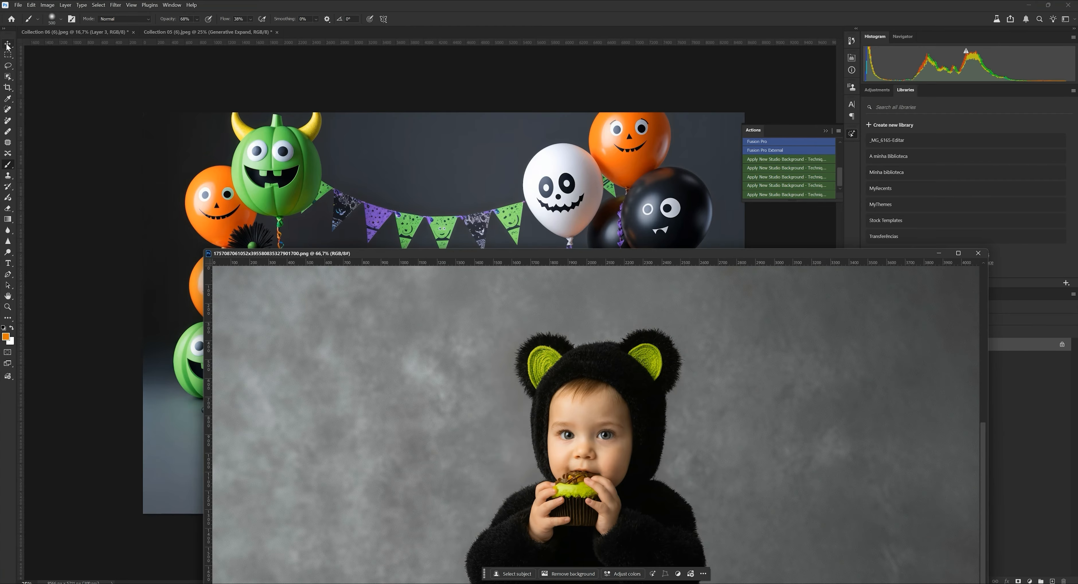
{"action": "key", "text": "v"}
{"action": "left_click_drag", "start_coordinate": [467, 210], "coordinate": [469, 211]}
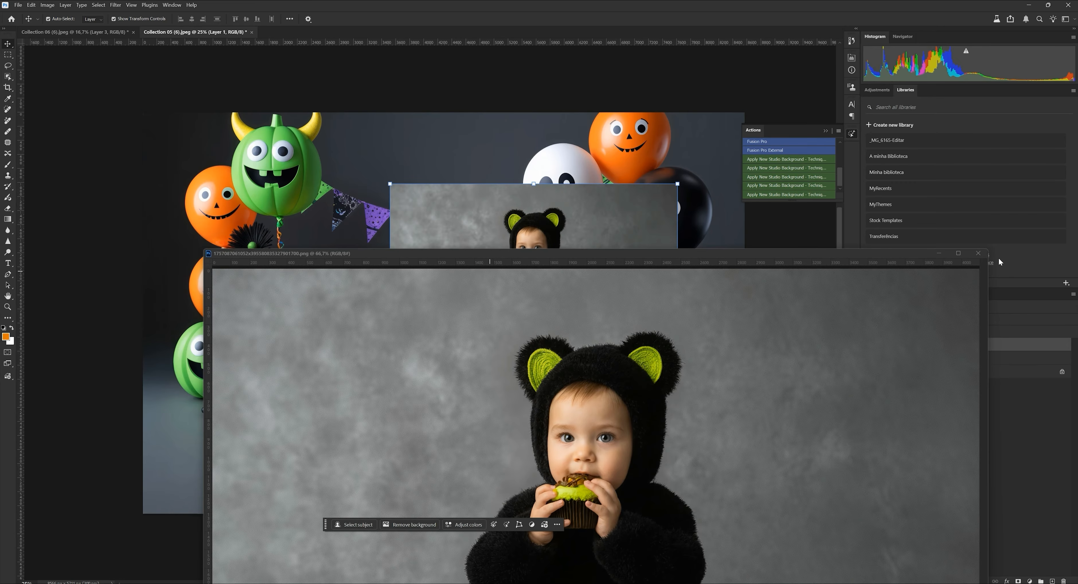
{"action": "left_click", "coordinate": [939, 254]}
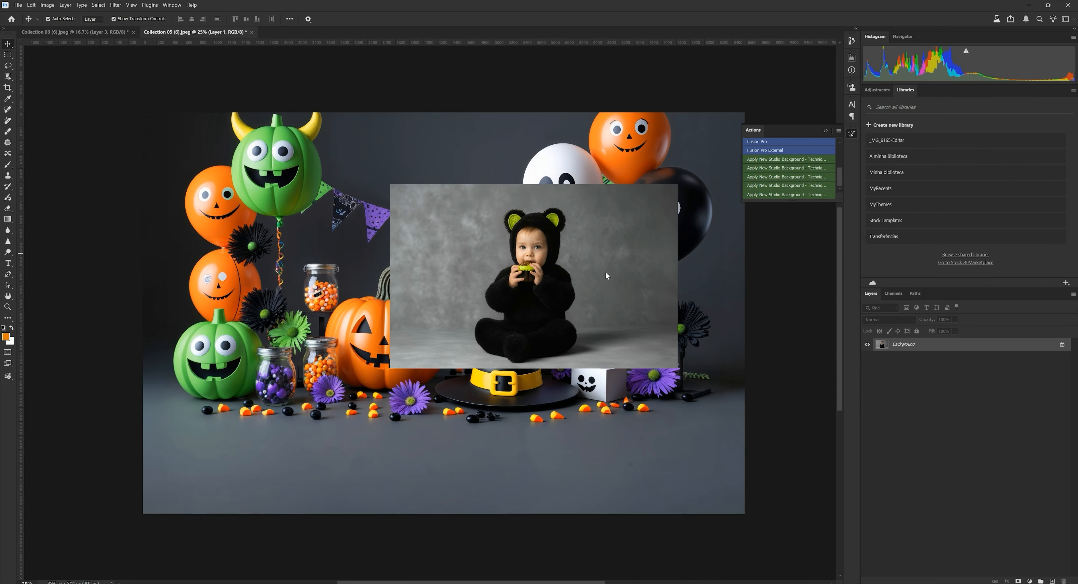
Align the baby layer to the backdrop's lower edge and scale it to about 194%, checking the fit at 50% opacity before restoring 100%.
{"action": "left_click_drag", "start_coordinate": [606, 272], "coordinate": [493, 430]}
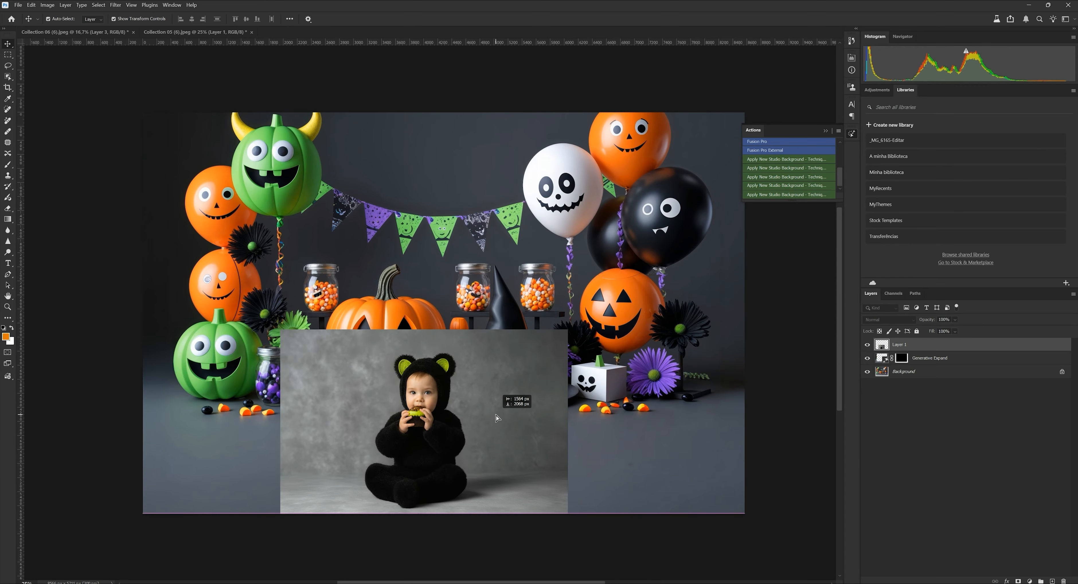
{"action": "left_click_drag", "start_coordinate": [423, 329], "coordinate": [434, 159]}
{"action": "left_click_drag", "start_coordinate": [468, 242], "coordinate": [480, 242]}
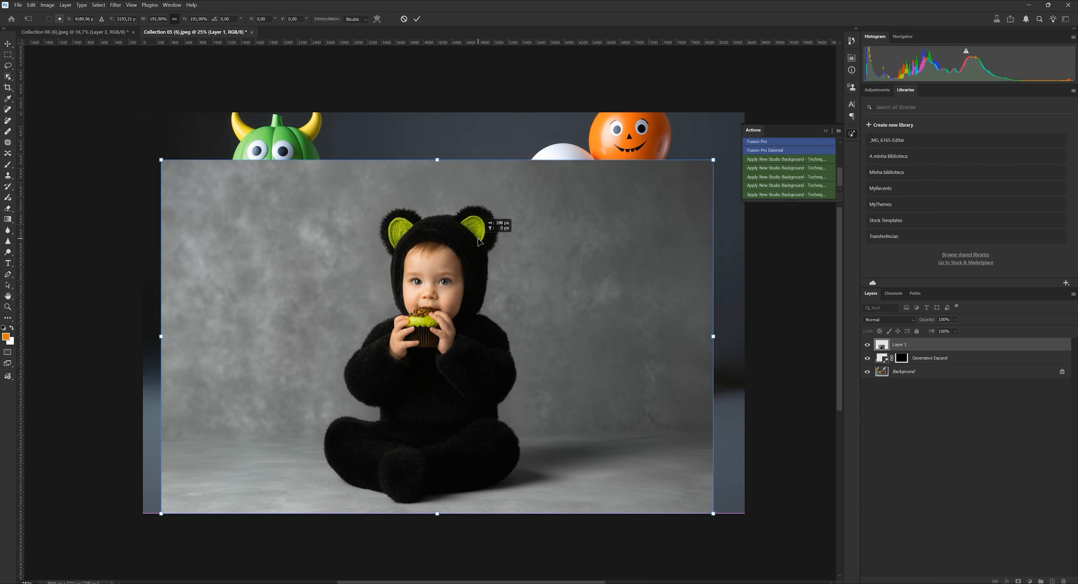
{"action": "left_click_drag", "start_coordinate": [955, 319], "coordinate": [950, 330]}
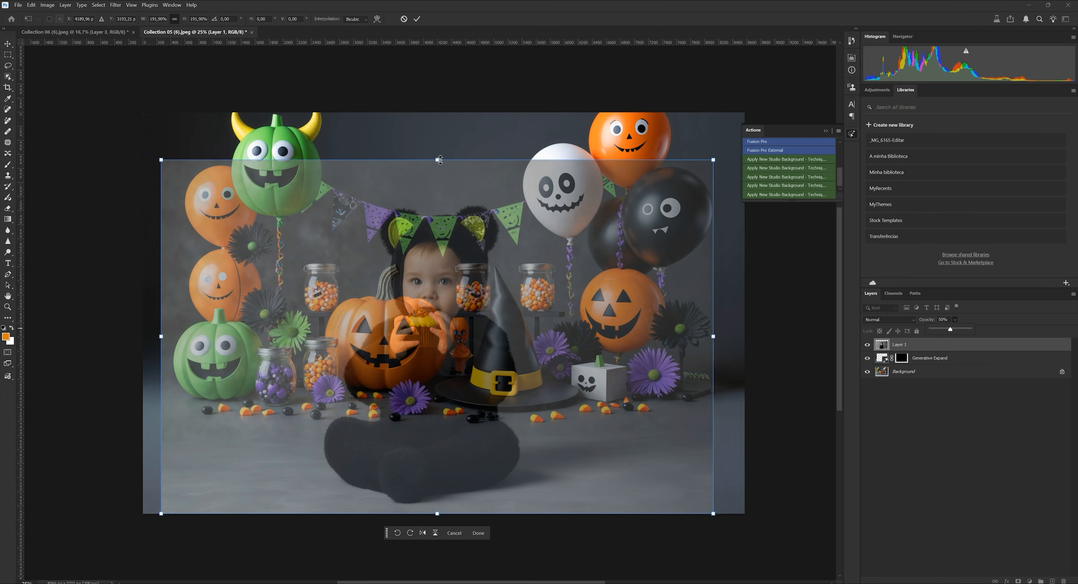
{"action": "left_click_drag", "start_coordinate": [437, 158], "coordinate": [438, 153]}
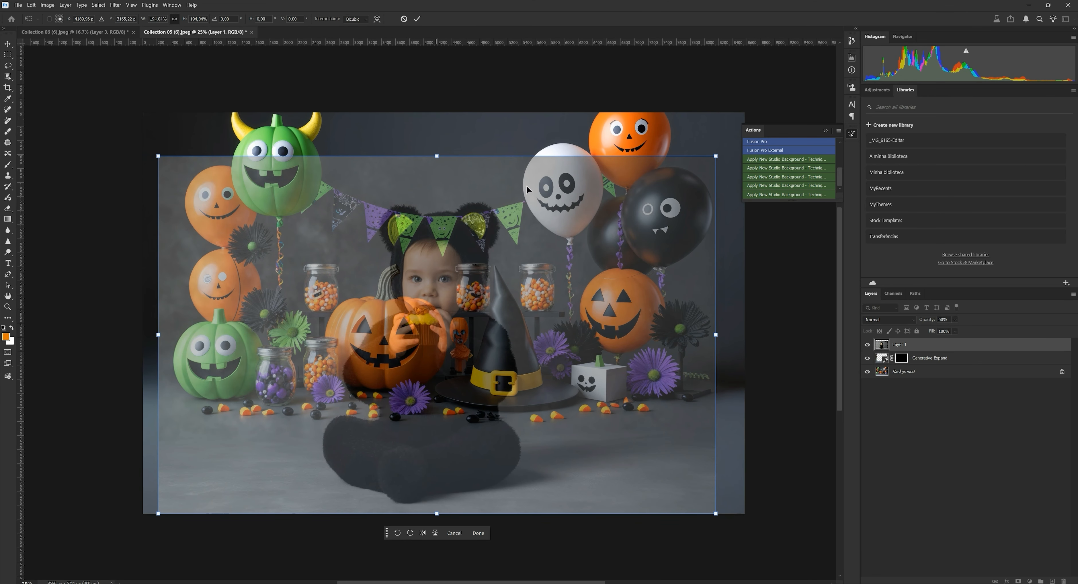
{"action": "left_click", "coordinate": [955, 320]}
{"action": "left_click_drag", "start_coordinate": [967, 331], "coordinate": [989, 331]}
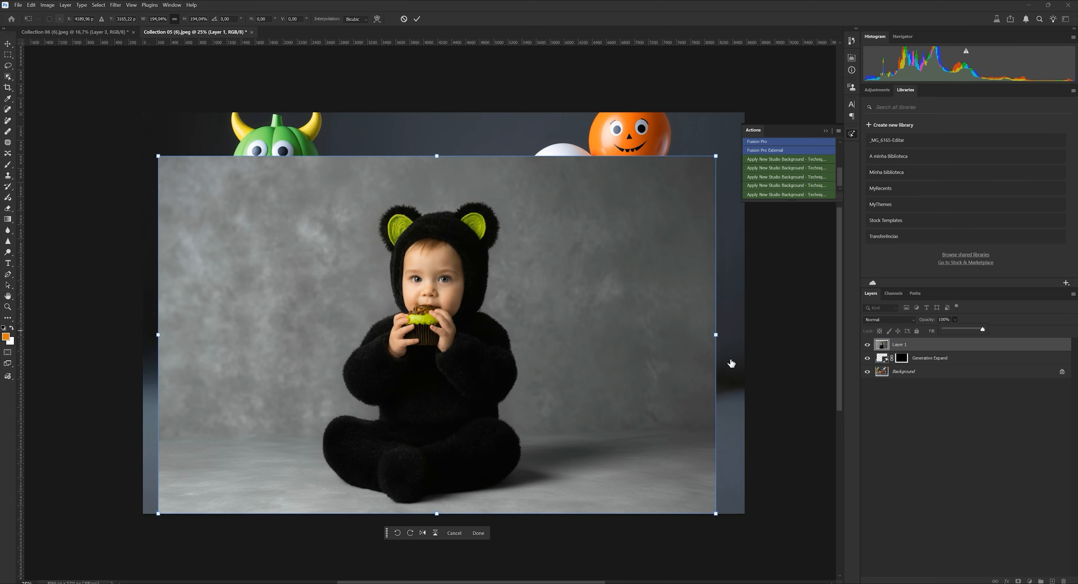
{"action": "key", "text": "Return"}
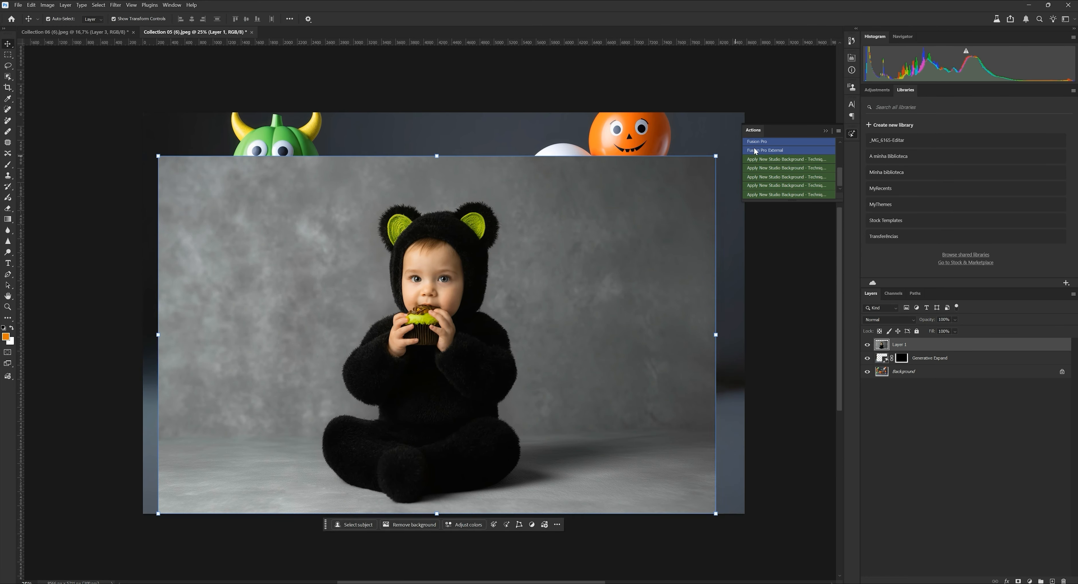
Run the Fusion Pro action on the baby layer and delete the generated Color Ambience layer.
{"action": "left_click", "coordinate": [763, 141]}
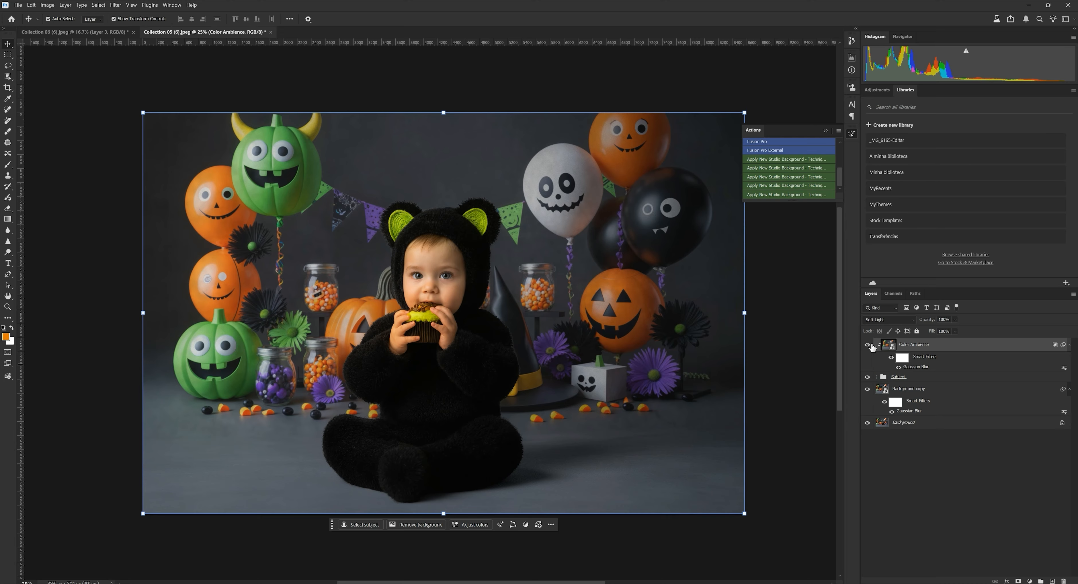
{"action": "left_click", "coordinate": [877, 378]}
{"action": "left_click", "coordinate": [877, 378]}
{"action": "left_click", "coordinate": [867, 345]}
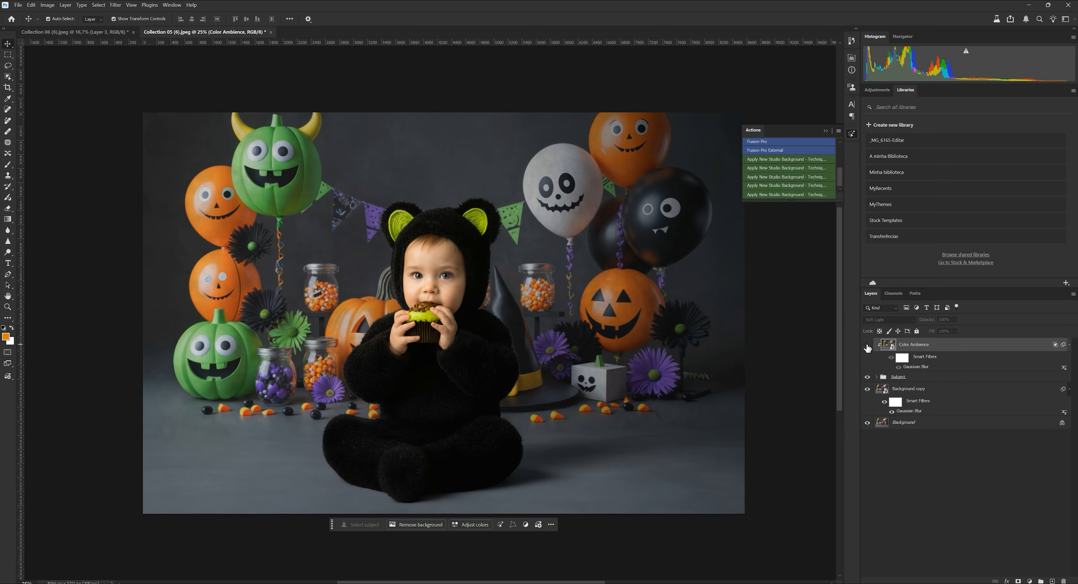
{"action": "key", "text": "Delete"}
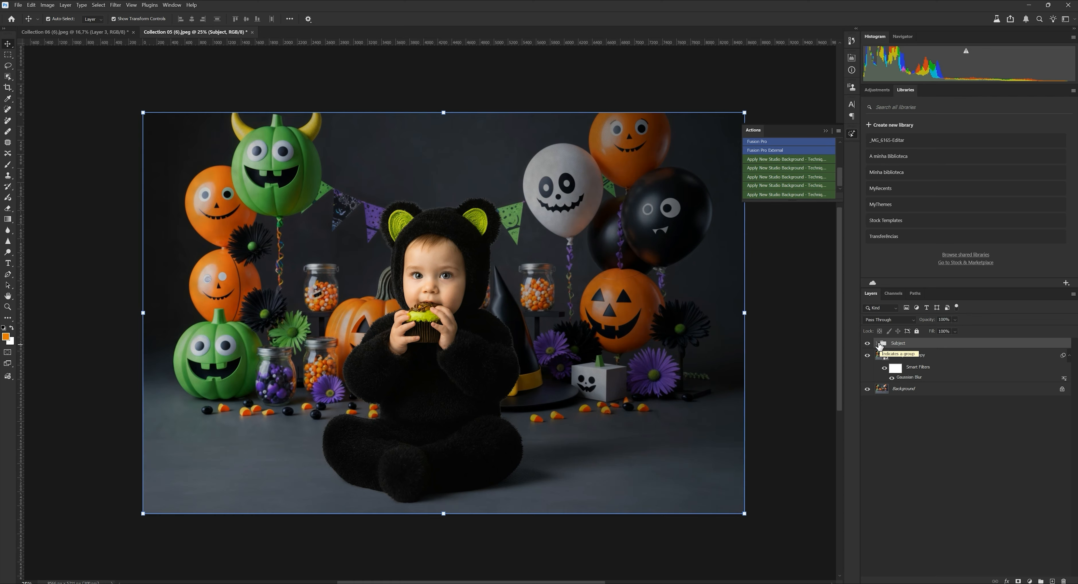
Paint black with a much larger brush on Layer 1's mask in the Subject group to clear its darkening from the backdrop decorations.
{"action": "left_click", "coordinate": [877, 343]}
{"action": "left_click", "coordinate": [908, 369]}
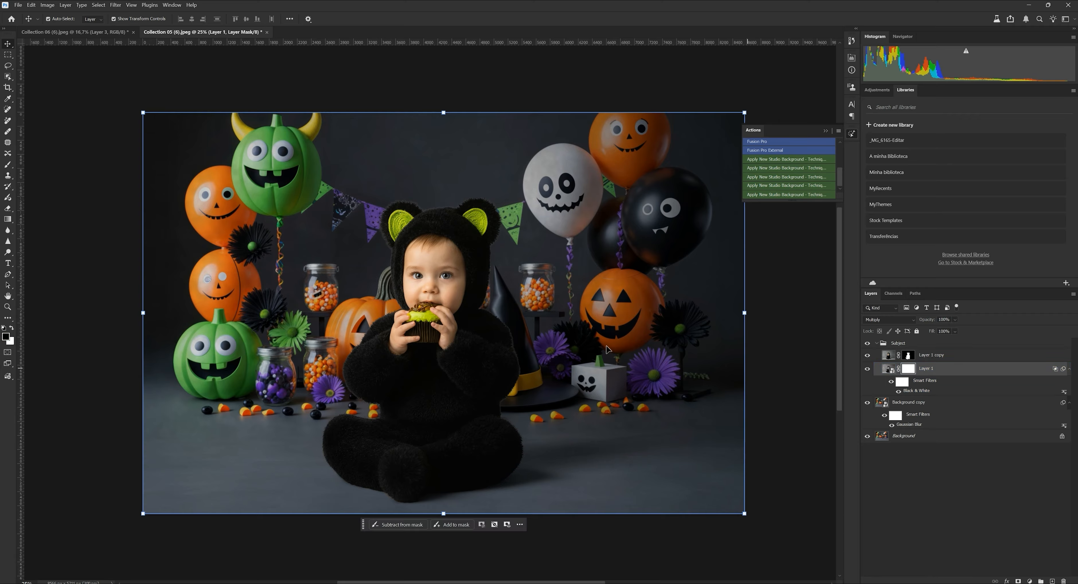
{"action": "left_click", "coordinate": [7, 164]}
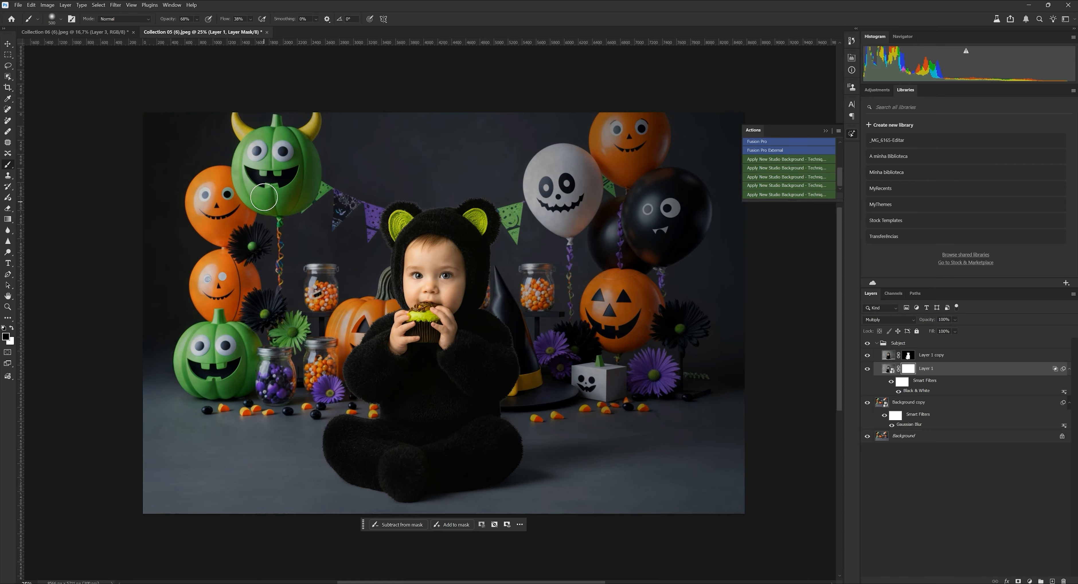
{"action": "key", "text": "bracketright"}
{"action": "key", "text": "bracketright"}
{"action": "key", "text": "bracketright"}
{"action": "key", "text": "bracketright"}
{"action": "key", "text": "bracketright"}
{"action": "key", "text": "bracketright"}
{"action": "key", "text": "bracketright"}
{"action": "key", "text": "bracketright"}
{"action": "key", "text": "bracketright"}
{"action": "key", "text": "bracketright"}
{"action": "key", "text": "bracketright"}
{"action": "key", "text": "bracketright"}
{"action": "key", "text": "bracketright"}
{"action": "key", "text": "bracketright"}
{"action": "key", "text": "bracketright"}
{"action": "key", "text": "bracketright"}
{"action": "key", "text": "bracketright"}
{"action": "mouse_move", "coordinate": [245, 117]}
{"action": "left_mouse_down"}
{"action": "mouse_move", "coordinate": [202, 281]}
{"action": "mouse_move", "coordinate": [317, 285]}
{"action": "mouse_move", "coordinate": [359, 310]}
{"action": "mouse_move", "coordinate": [192, 344]}
{"action": "mouse_move", "coordinate": [469, 176]}
{"action": "mouse_move", "coordinate": [410, 218]}
{"action": "mouse_move", "coordinate": [560, 136]}
{"action": "mouse_move", "coordinate": [611, 133]}
{"action": "mouse_move", "coordinate": [576, 294]}
{"action": "mouse_move", "coordinate": [662, 241]}
{"action": "mouse_move", "coordinate": [645, 133]}
{"action": "mouse_move", "coordinate": [435, 210]}
{"action": "mouse_move", "coordinate": [345, 342]}
{"action": "mouse_move", "coordinate": [295, 141]}
{"action": "mouse_move", "coordinate": [166, 345]}
{"action": "mouse_move", "coordinate": [285, 330]}
{"action": "mouse_move", "coordinate": [279, 343]}
{"action": "left_mouse_up"}
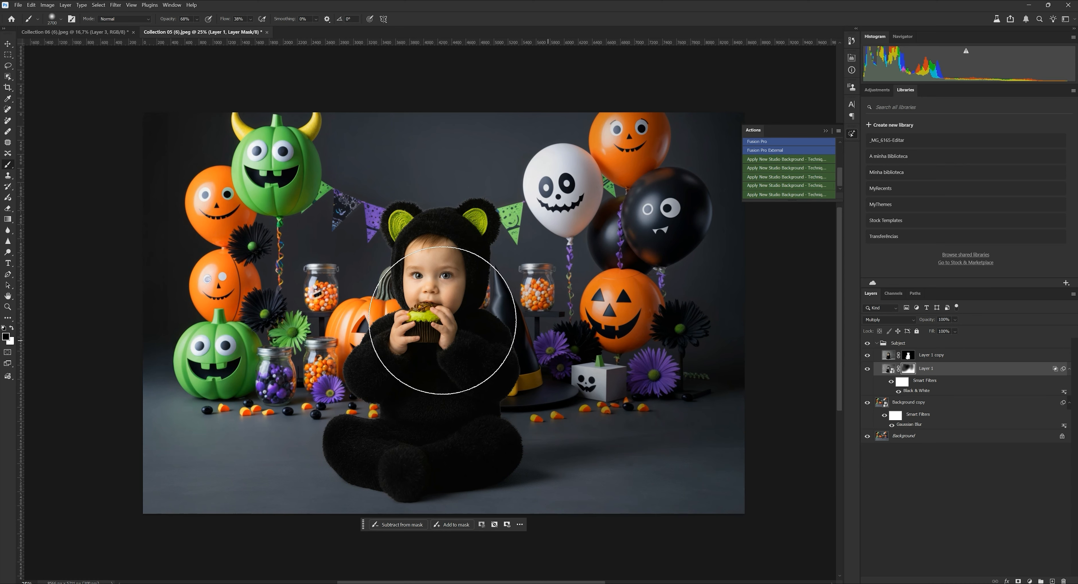
{"action": "left_click", "coordinate": [879, 345]}
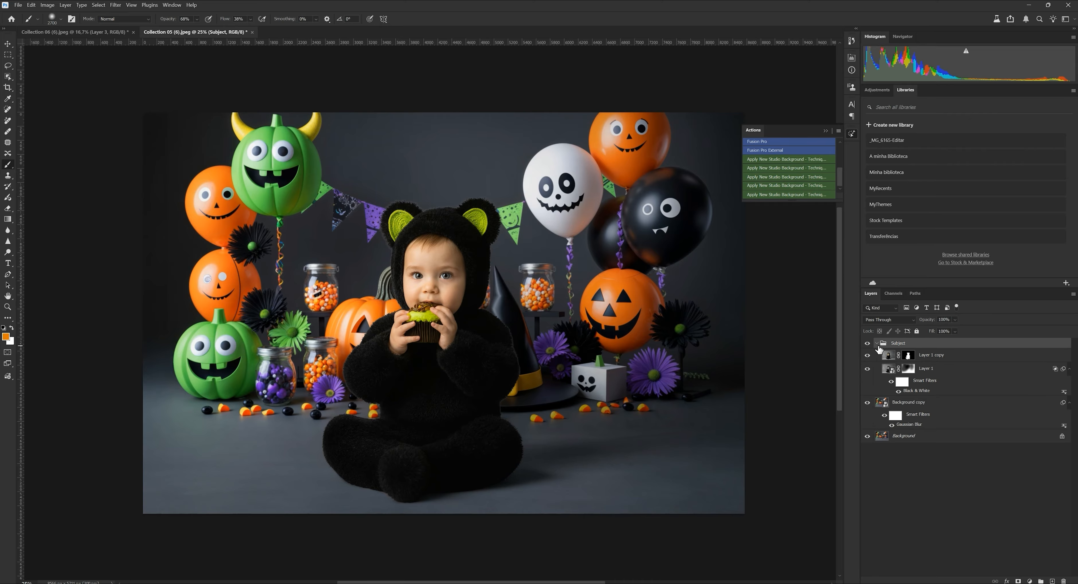
{"action": "left_click", "coordinate": [878, 344]}
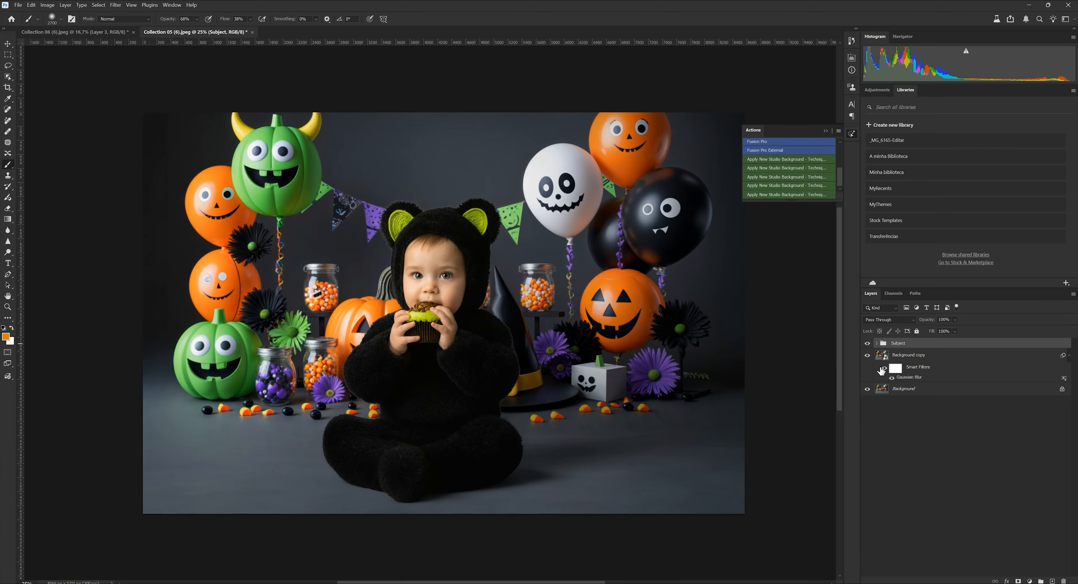
Stamp the visible layers into a new top layer and apply the previous Camera Raw settings to it.
{"action": "key", "text": "ctrl+shift+alt+e"}
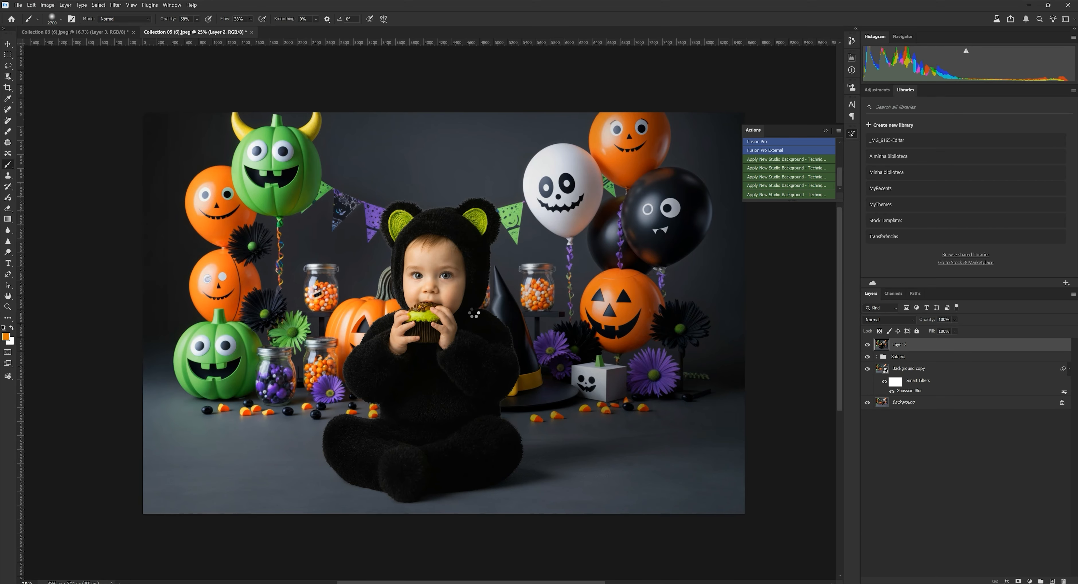
{"action": "key", "text": "ctrl+shift+a"}
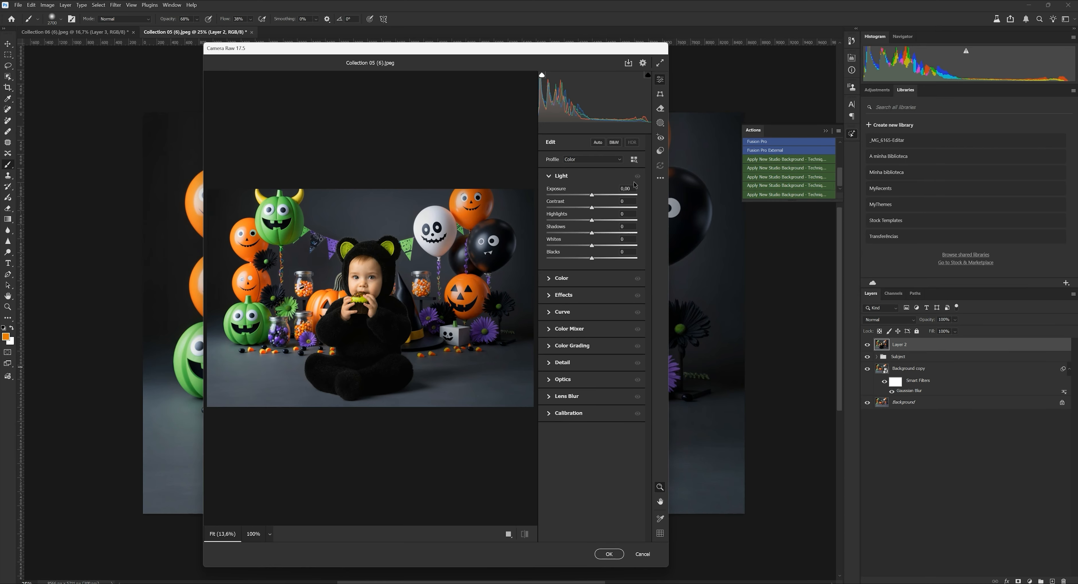
{"action": "left_click", "coordinate": [661, 178]}
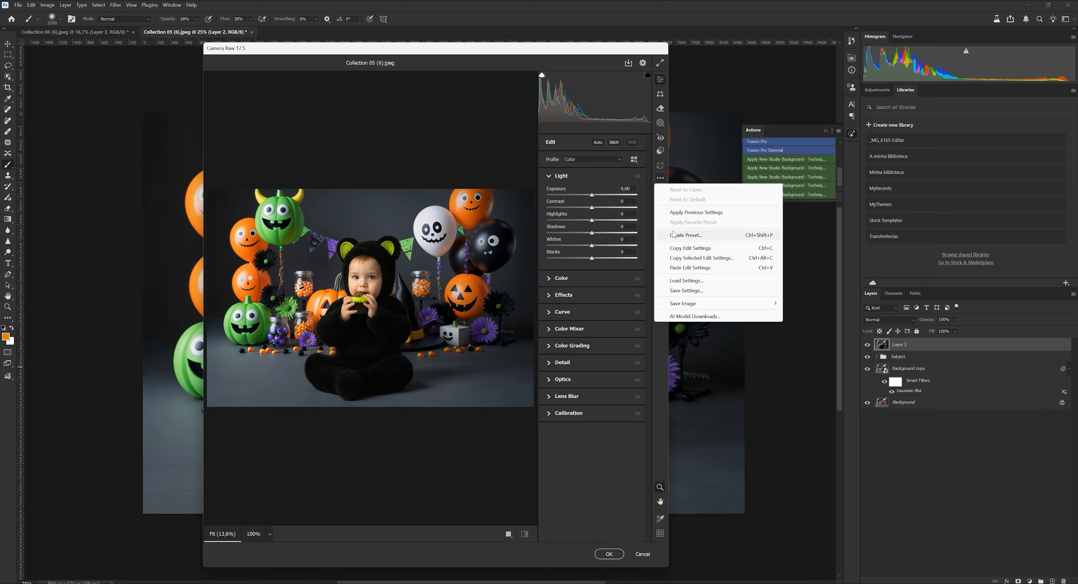
{"action": "left_click", "coordinate": [686, 216]}
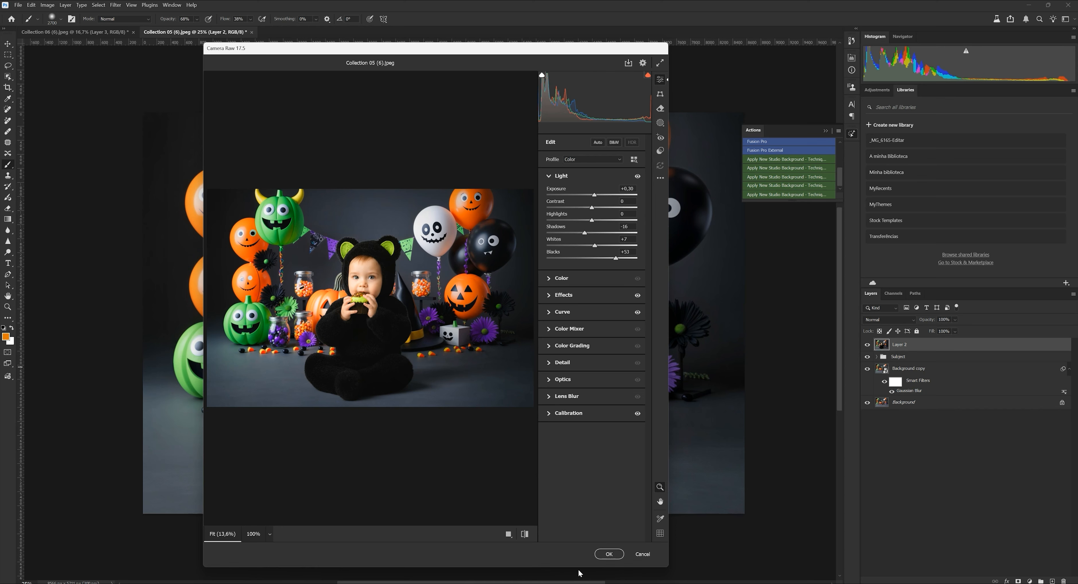
{"action": "left_click", "coordinate": [609, 554]}
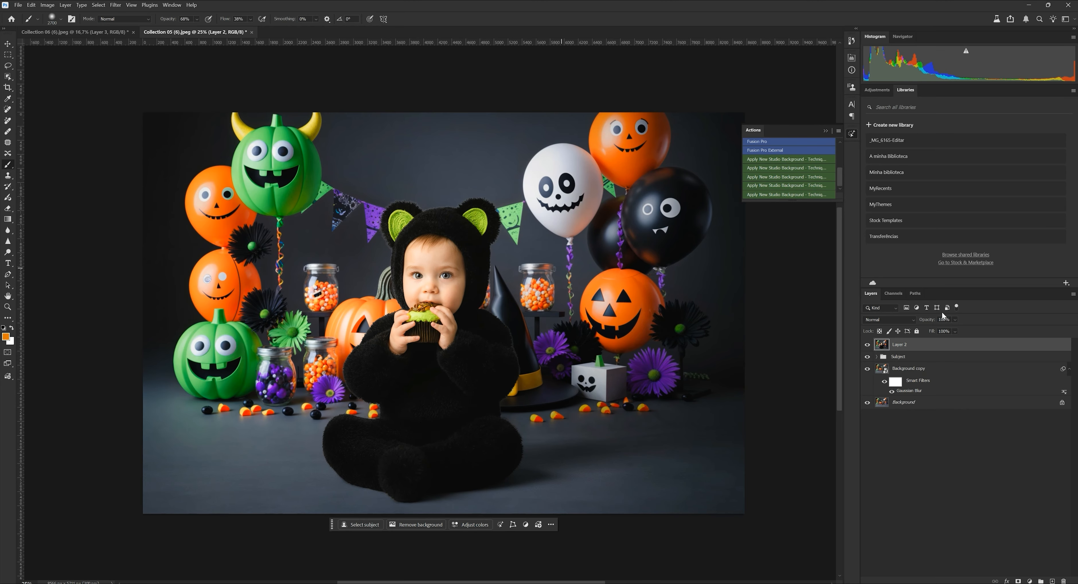
Duplicate the masked Layer 1 copy from the Subject group to directly above the Background layer.
{"action": "left_click", "coordinate": [867, 357]}
{"action": "left_click", "coordinate": [867, 357]}
{"action": "left_click", "coordinate": [876, 356]}
{"action": "left_click", "coordinate": [889, 371]}
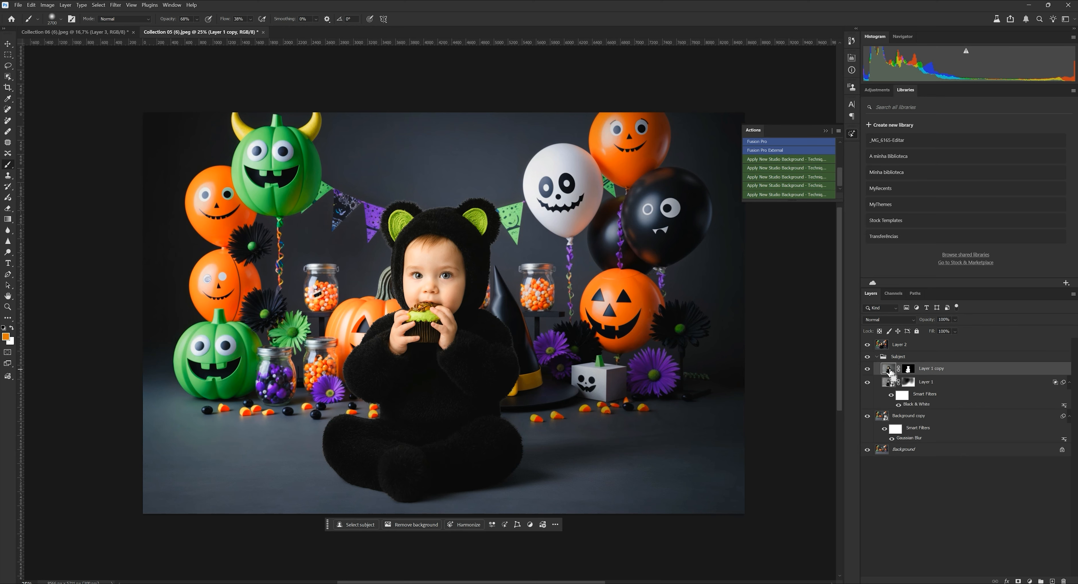
{"action": "left_click_drag", "start_coordinate": [889, 371], "coordinate": [902, 451]}
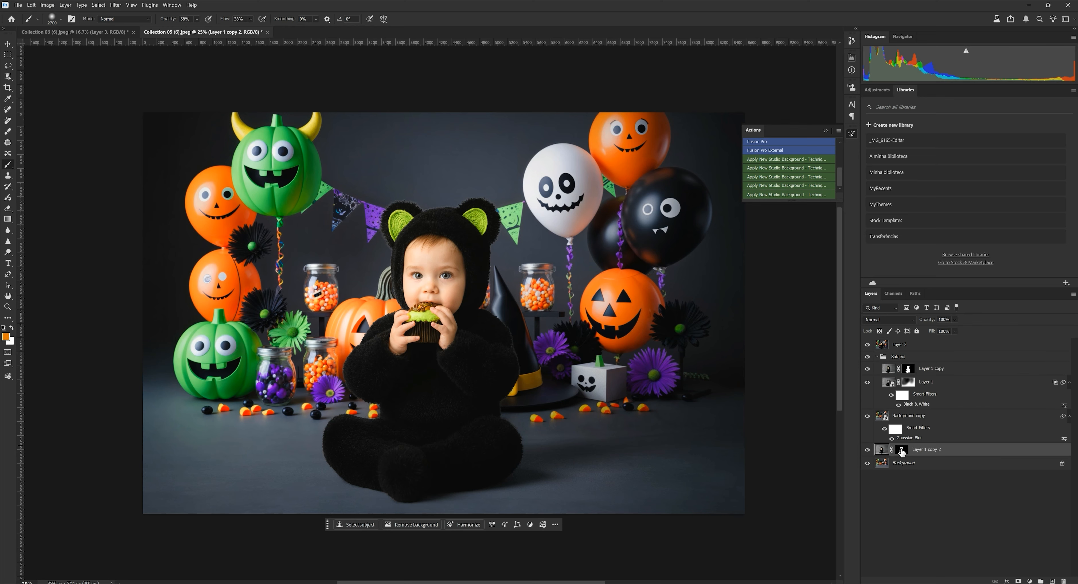
Collapse the Subject group and hide it together with Layer 2 and Background copy.
{"action": "left_click", "coordinate": [879, 362]}
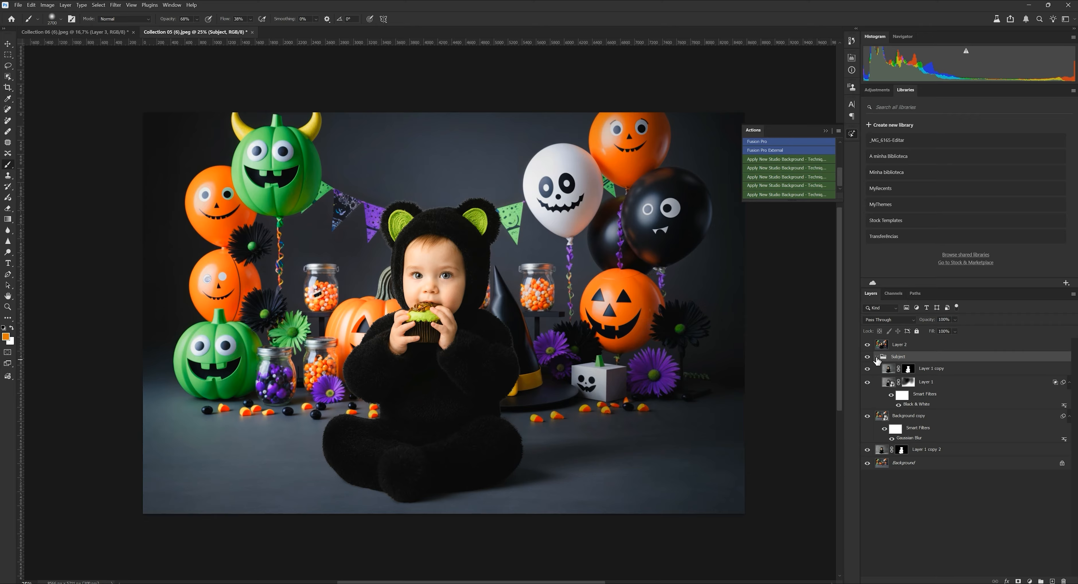
{"action": "left_click", "coordinate": [877, 357]}
{"action": "left_click", "coordinate": [868, 358]}
{"action": "left_click", "coordinate": [868, 370]}
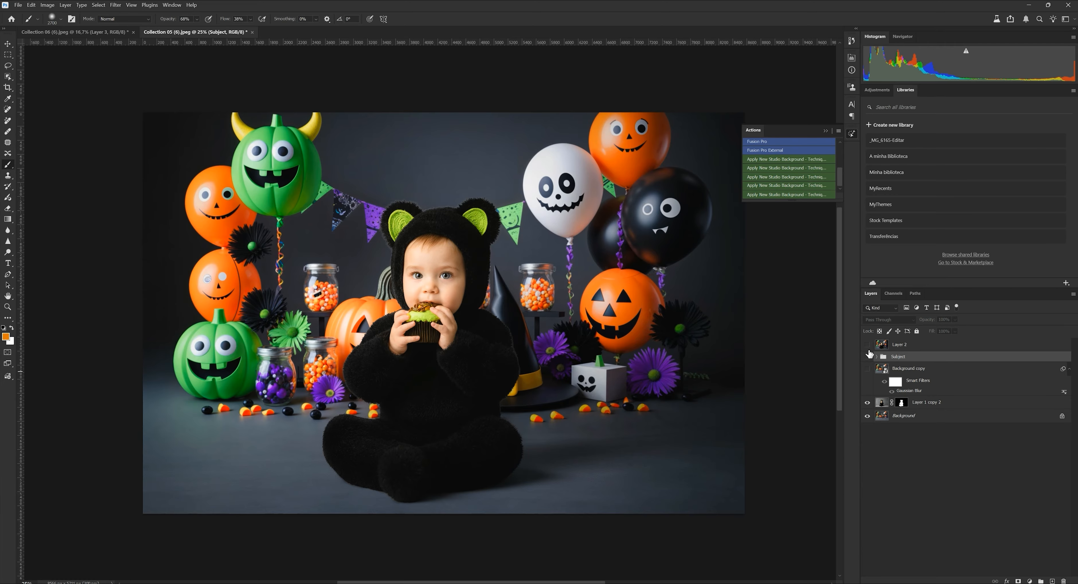
Delete the layer mask of Layer 1 copy 2 and cut the child out afresh with Remove Background.
{"action": "left_click", "coordinate": [880, 403]}
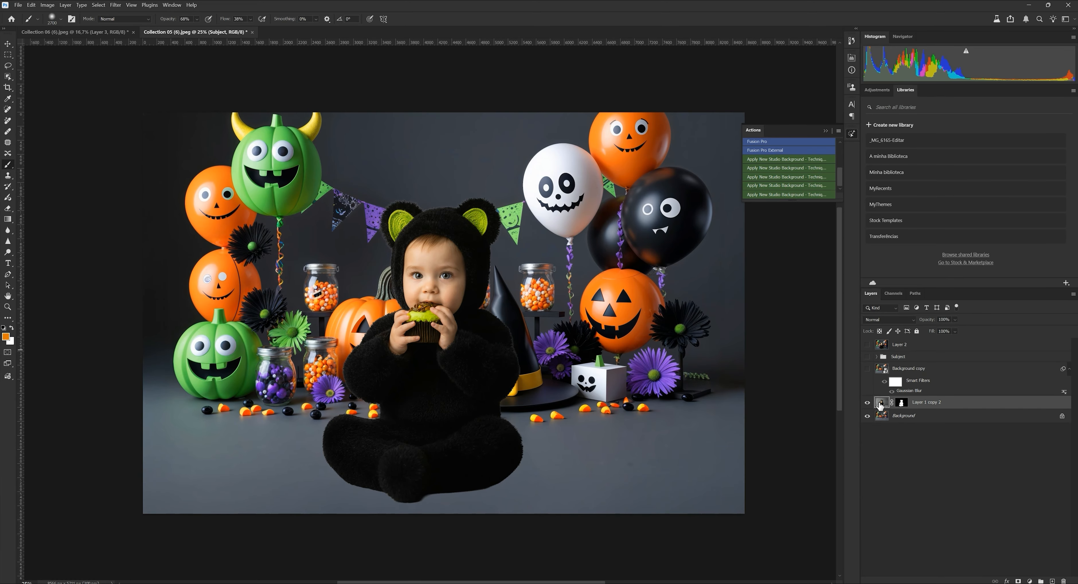
{"action": "left_click", "coordinate": [902, 405]}
{"action": "key", "text": "Delete"}
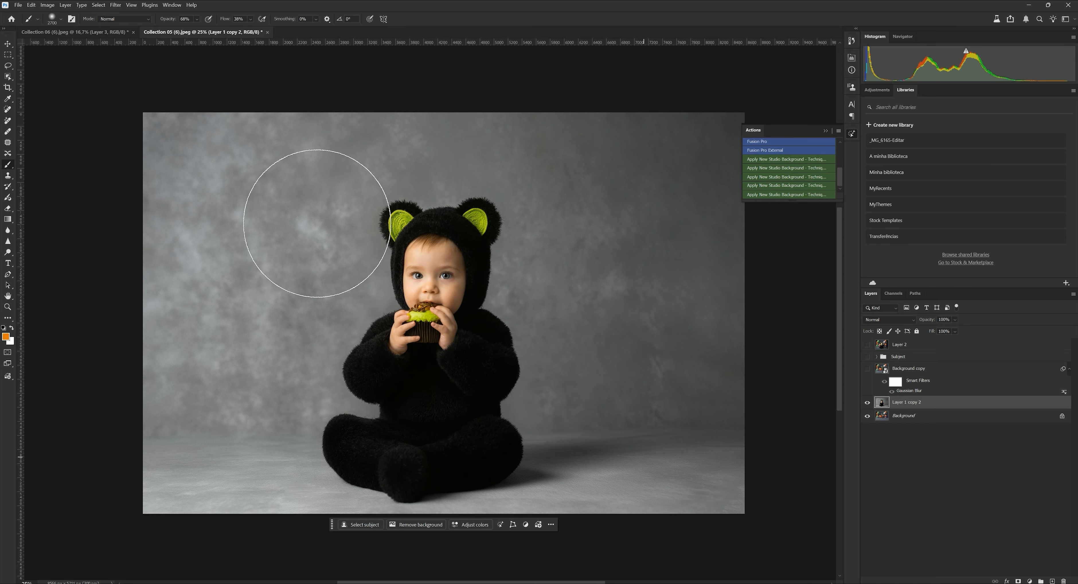
{"action": "left_click", "coordinate": [8, 77]}
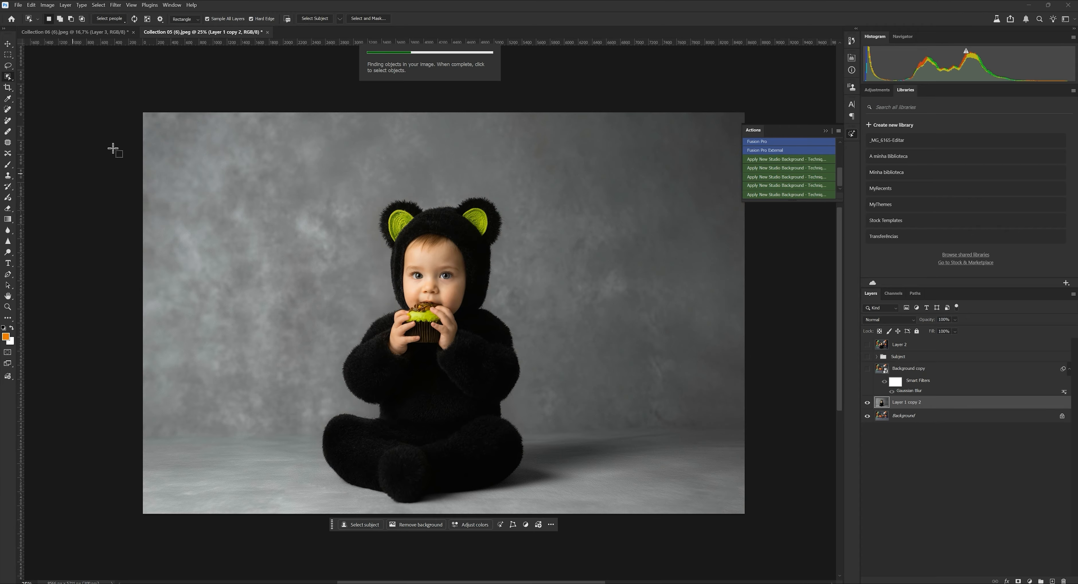
{"action": "left_click", "coordinate": [417, 528]}
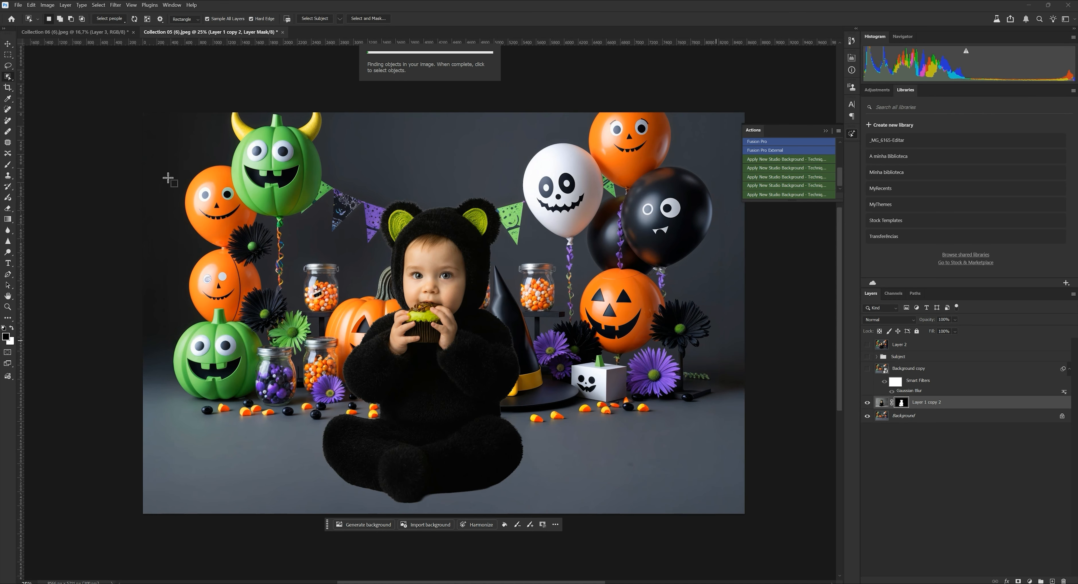
Apply Harmonize to the cut-out child on Layer 1 copy 2 to match it to the Halloween backdrop.
{"action": "left_click", "coordinate": [7, 44]}
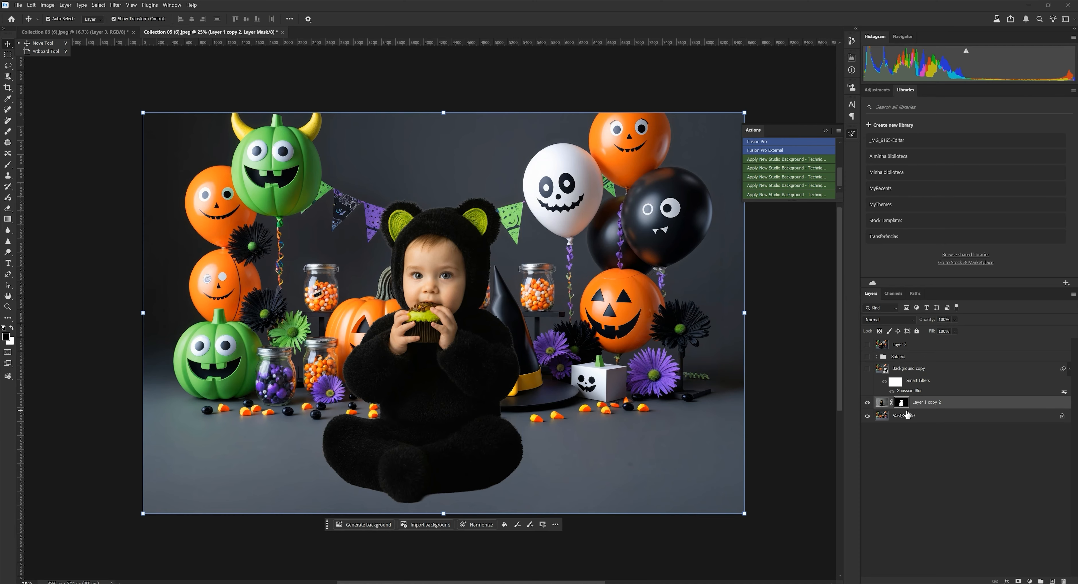
{"action": "left_click", "coordinate": [882, 403]}
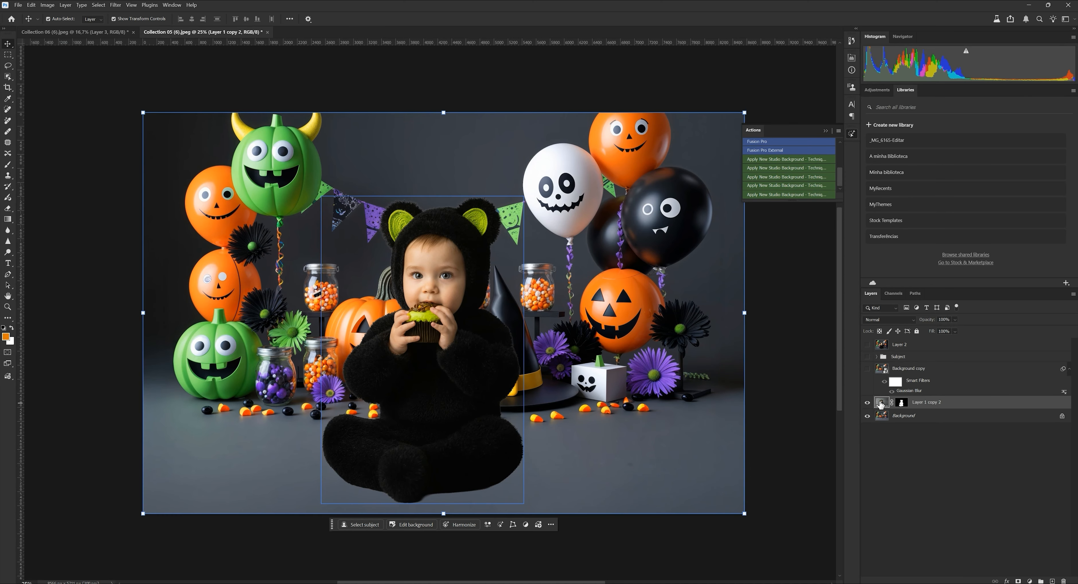
{"action": "left_click", "coordinate": [901, 404]}
{"action": "left_click", "coordinate": [882, 402]}
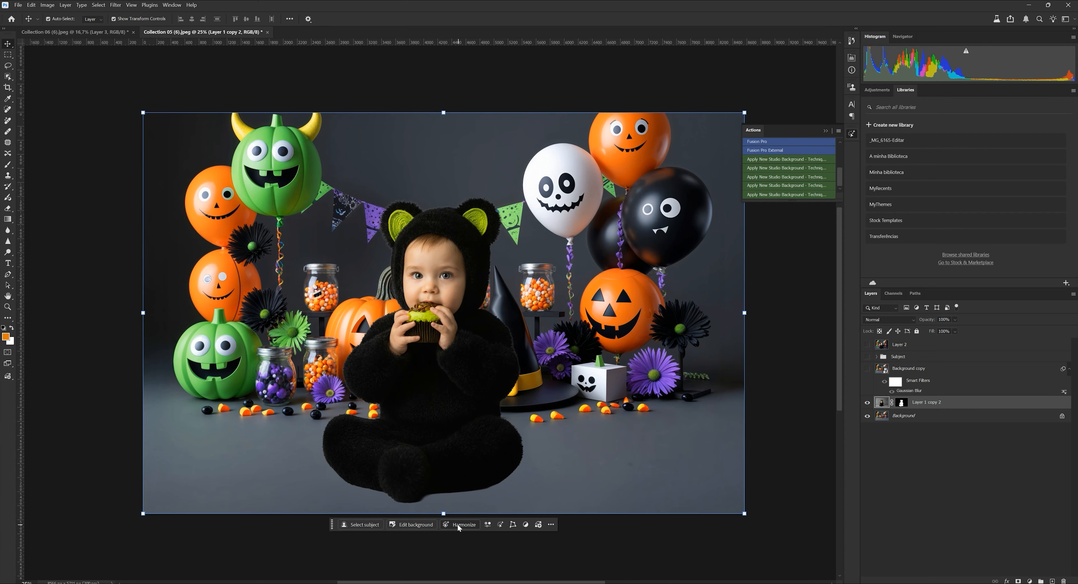
{"action": "left_click", "coordinate": [467, 525]}
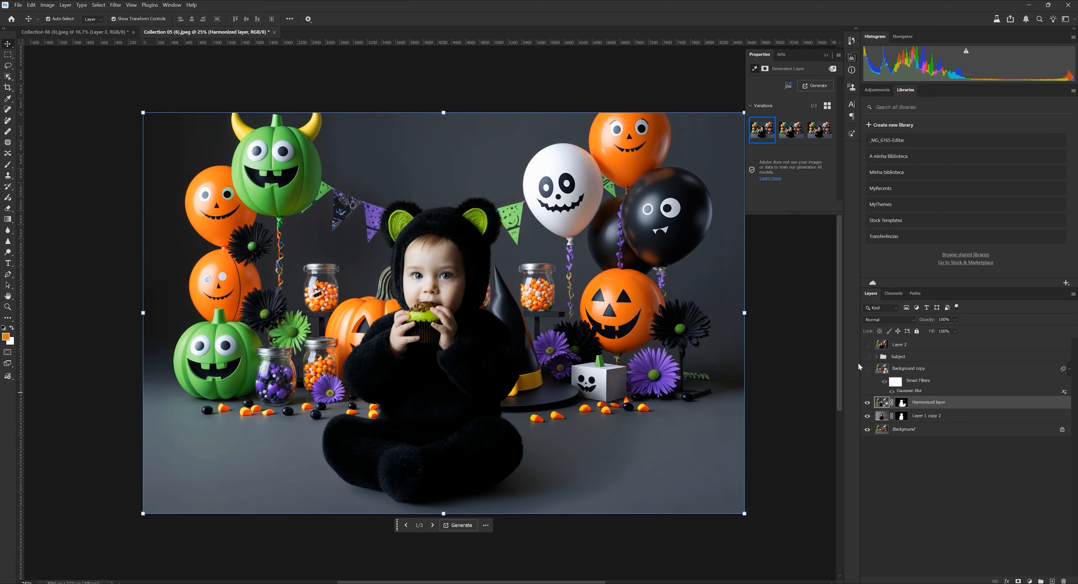
Preview the three Harmonize variations and compare the first one with the original by toggling the Harmonized layer's visibility.
{"action": "left_click", "coordinate": [790, 132]}
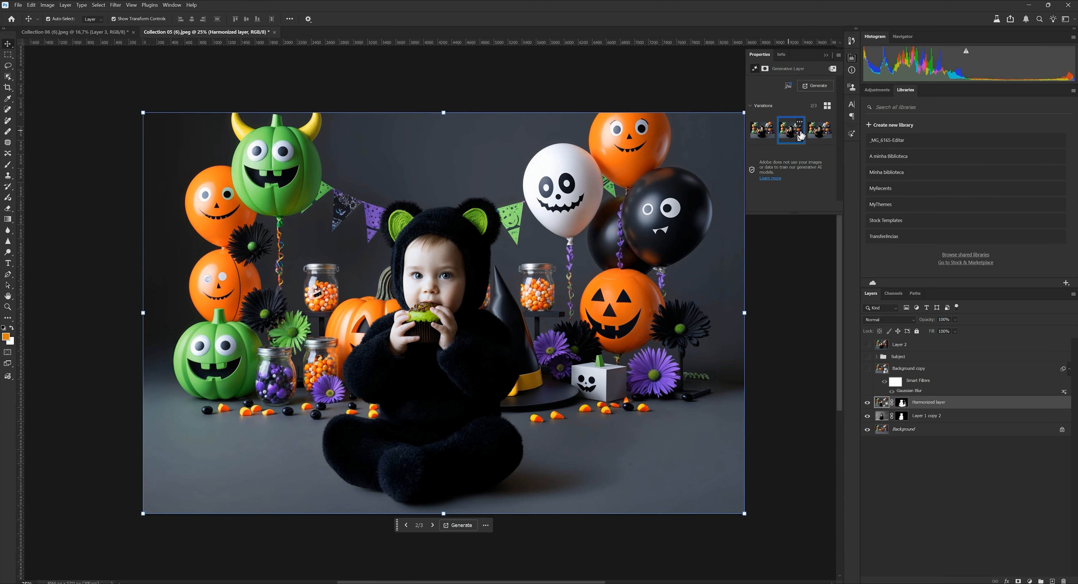
{"action": "left_click", "coordinate": [821, 133]}
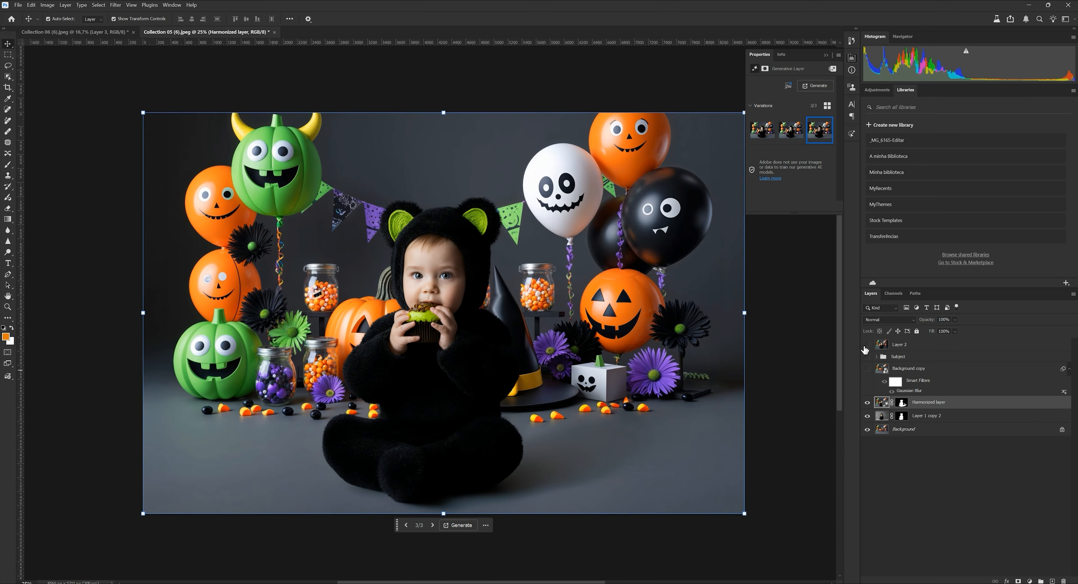
{"action": "left_click", "coordinate": [761, 134]}
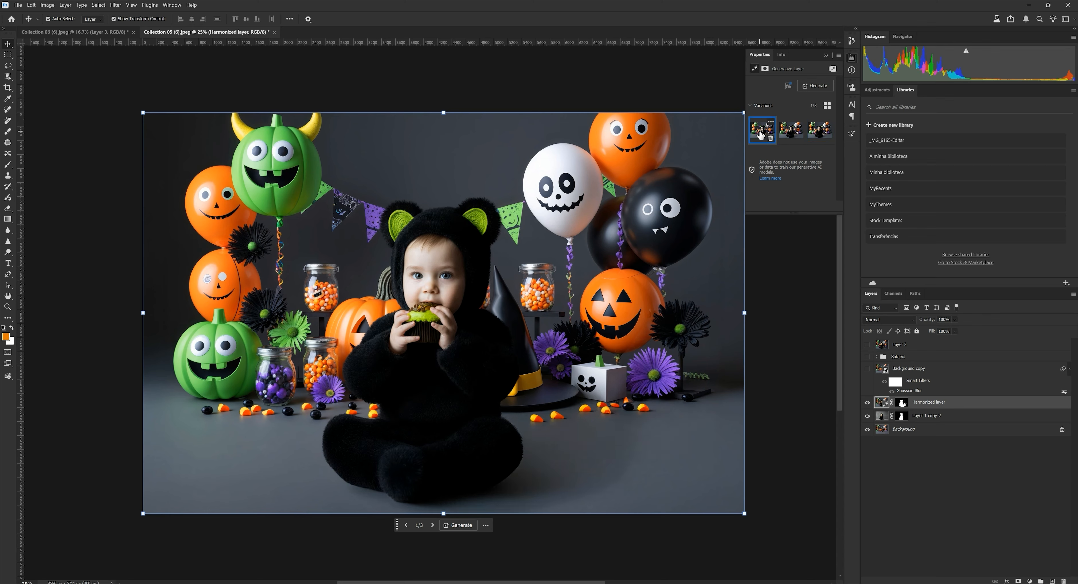
{"action": "left_click", "coordinate": [867, 402]}
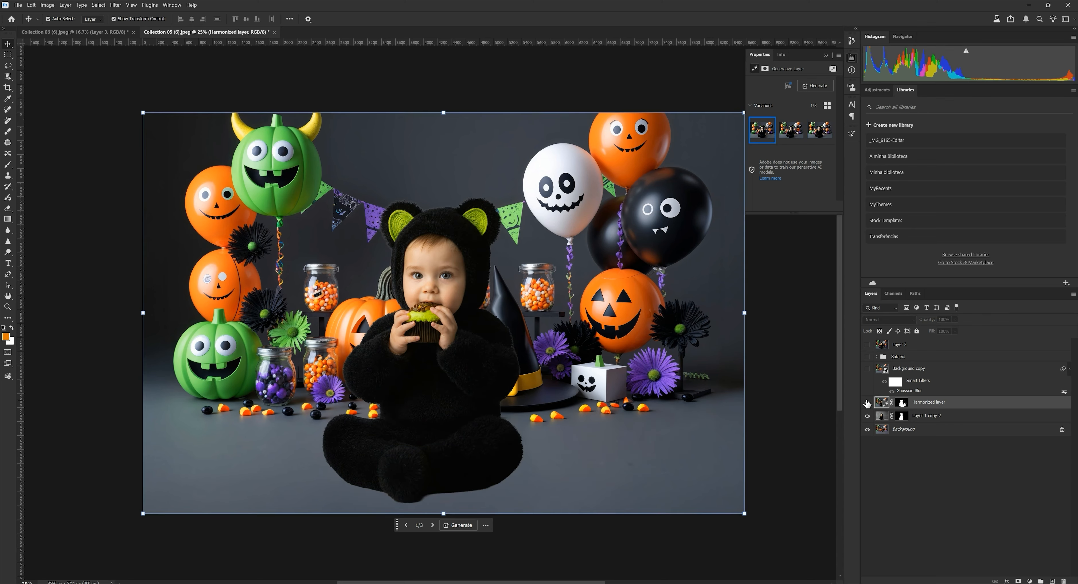
{"action": "left_click", "coordinate": [867, 402]}
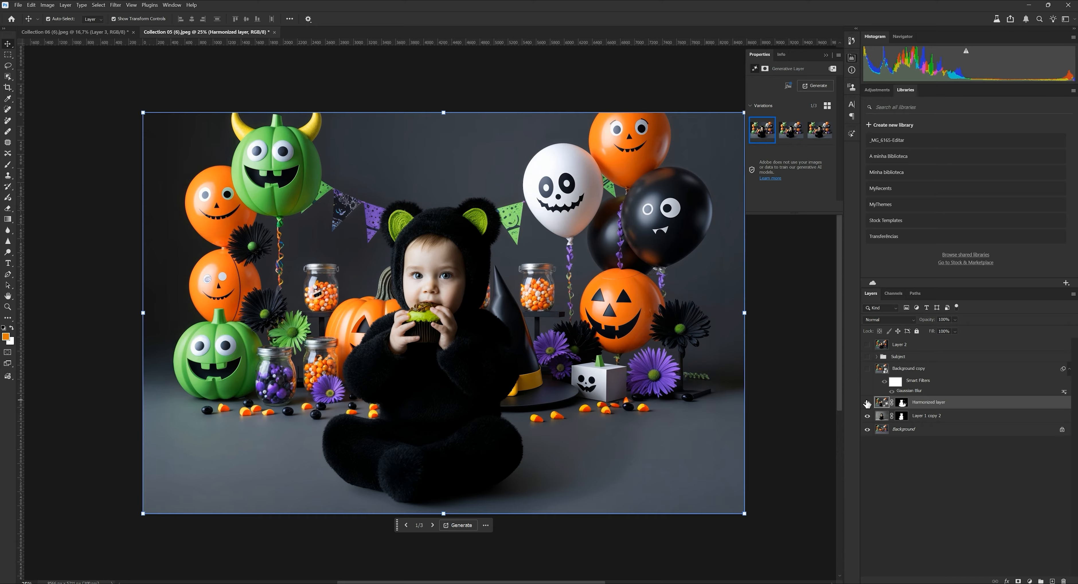
{"action": "left_click", "coordinate": [867, 402]}
{"action": "left_click", "coordinate": [867, 402]}
Examine the hood's fur, the ears and the child's face up close with and without the Harmonized layer.
{"action": "key", "text": "z"}
{"action": "left_click_drag", "start_coordinate": [485, 199], "coordinate": [506, 195]}
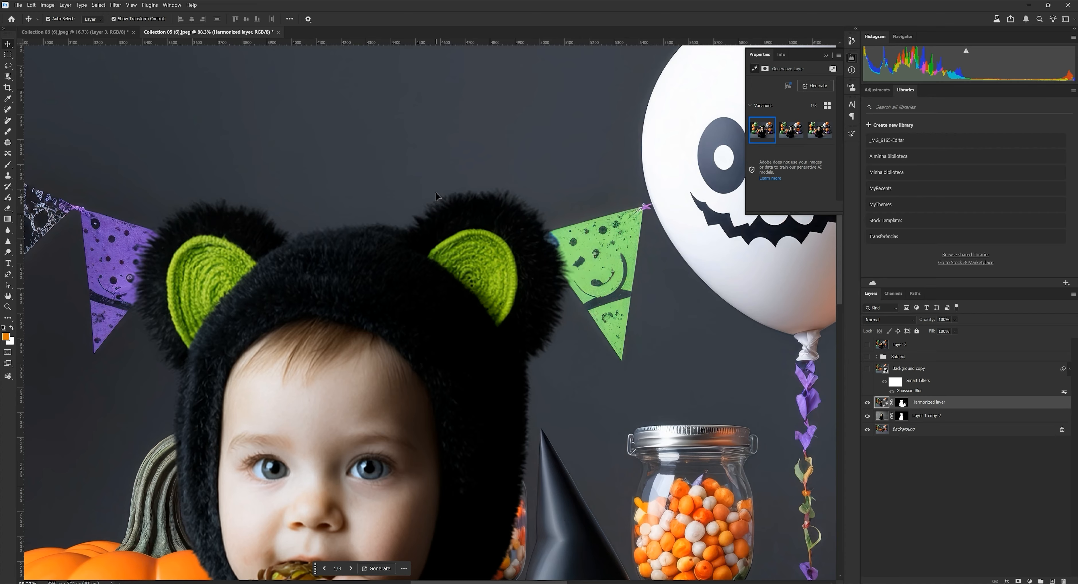
{"action": "left_click", "coordinate": [867, 403]}
{"action": "left_click", "coordinate": [868, 403]}
{"action": "left_click", "coordinate": [867, 403]}
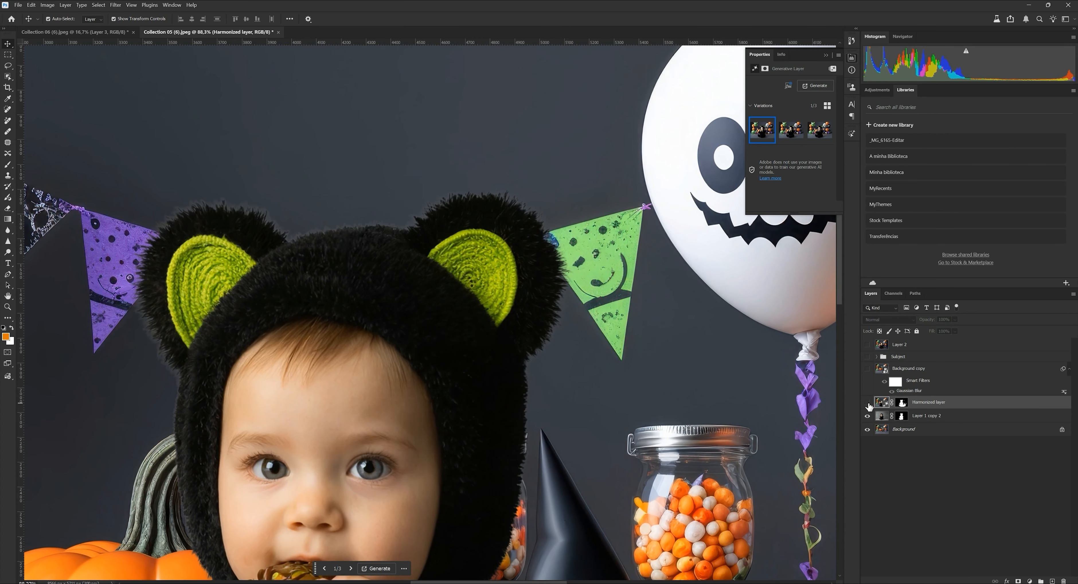
{"action": "left_click", "coordinate": [868, 403]}
{"action": "key", "text": "ctrl+minus"}
{"action": "key", "text": "ctrl+minus"}
{"action": "key", "text": "ctrl+minus"}
{"action": "key", "text": "ctrl+minus"}
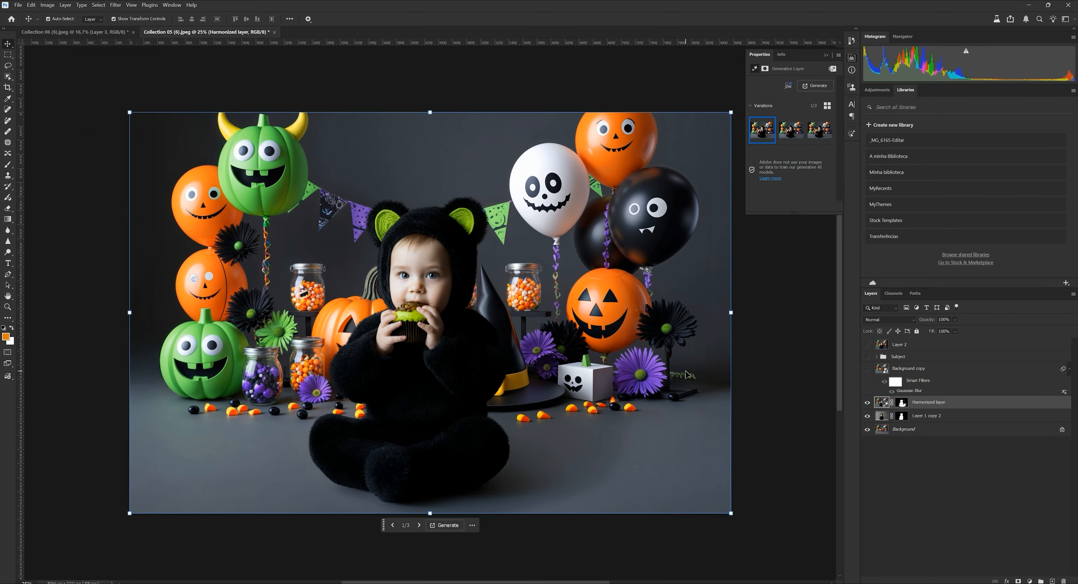
Choose the third Harmonize variation, activate its layer mask for brushing and check the layer's effect by toggling its visibility.
{"action": "left_click", "coordinate": [816, 134]}
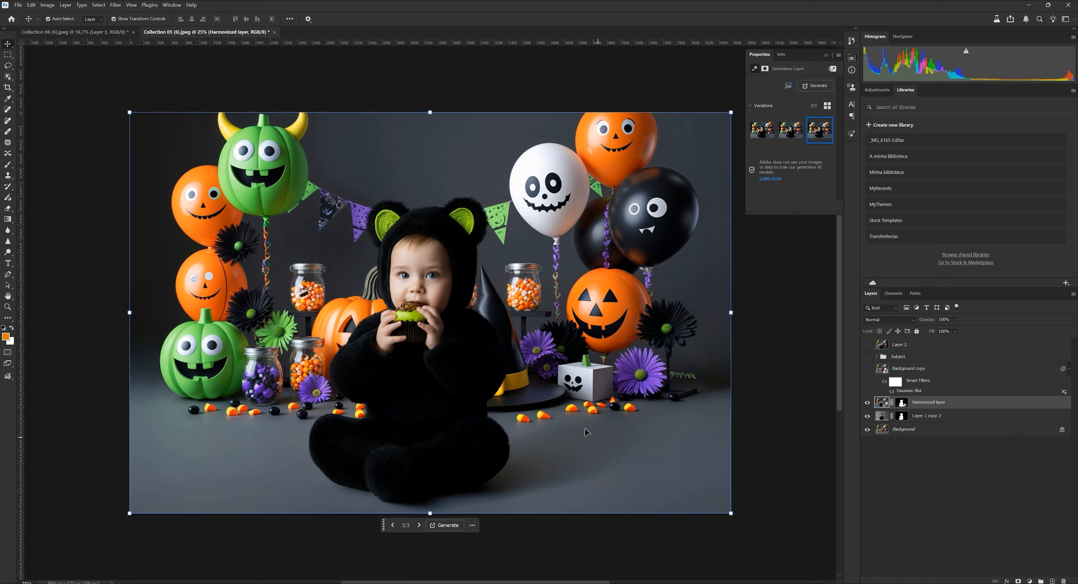
{"action": "left_click", "coordinate": [8, 165]}
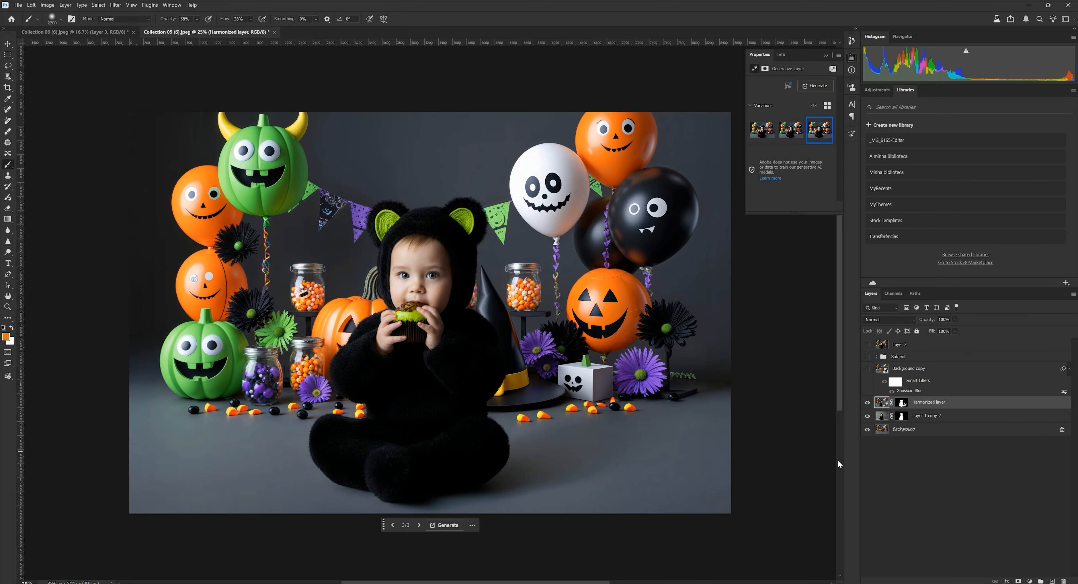
{"action": "left_click", "coordinate": [902, 403]}
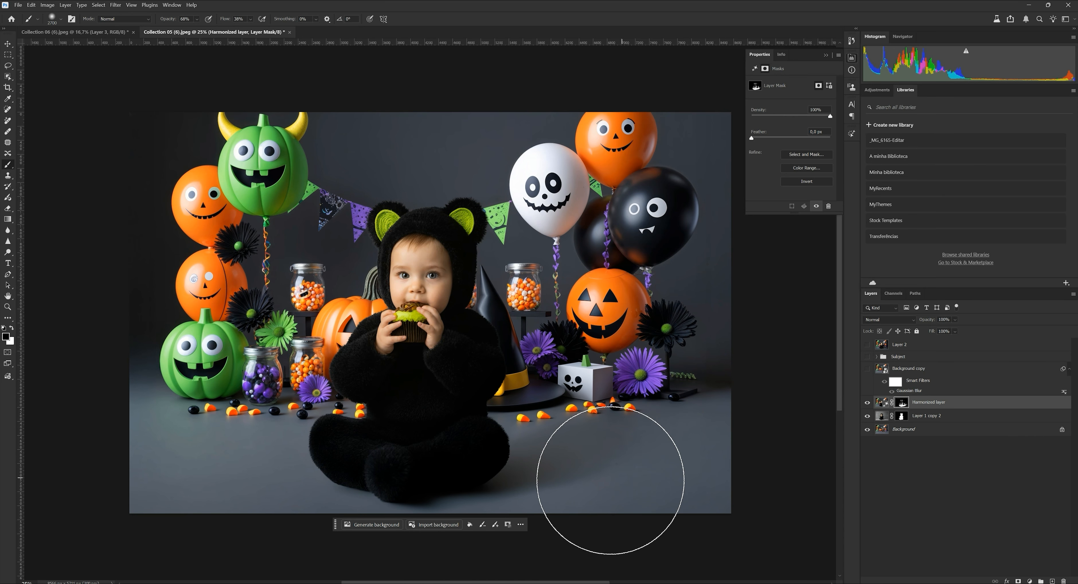
{"action": "left_click", "coordinate": [867, 402]}
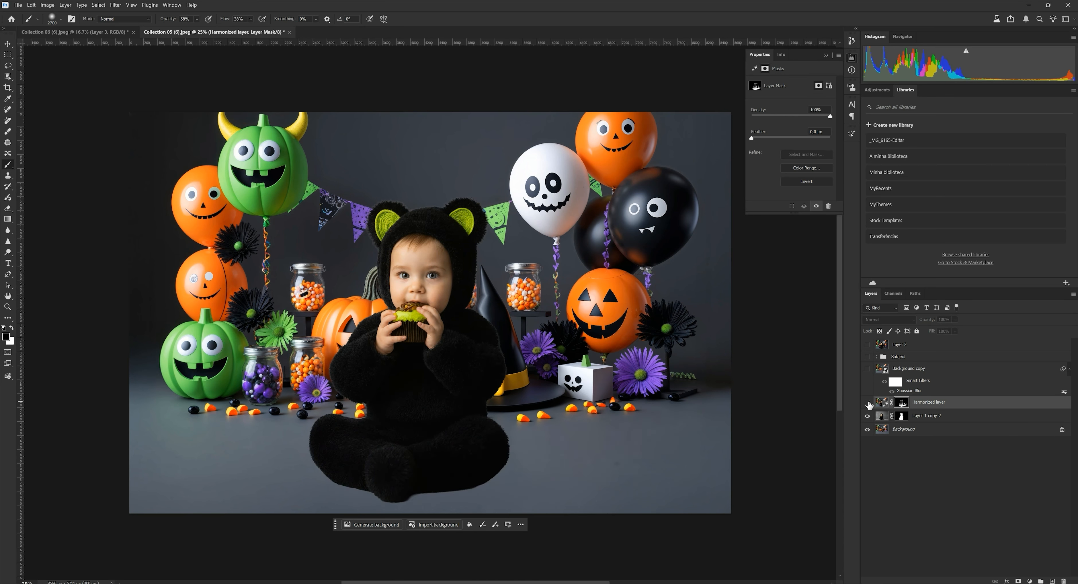
{"action": "left_click", "coordinate": [867, 402]}
{"action": "left_click", "coordinate": [867, 402]}
{"action": "left_click", "coordinate": [867, 402]}
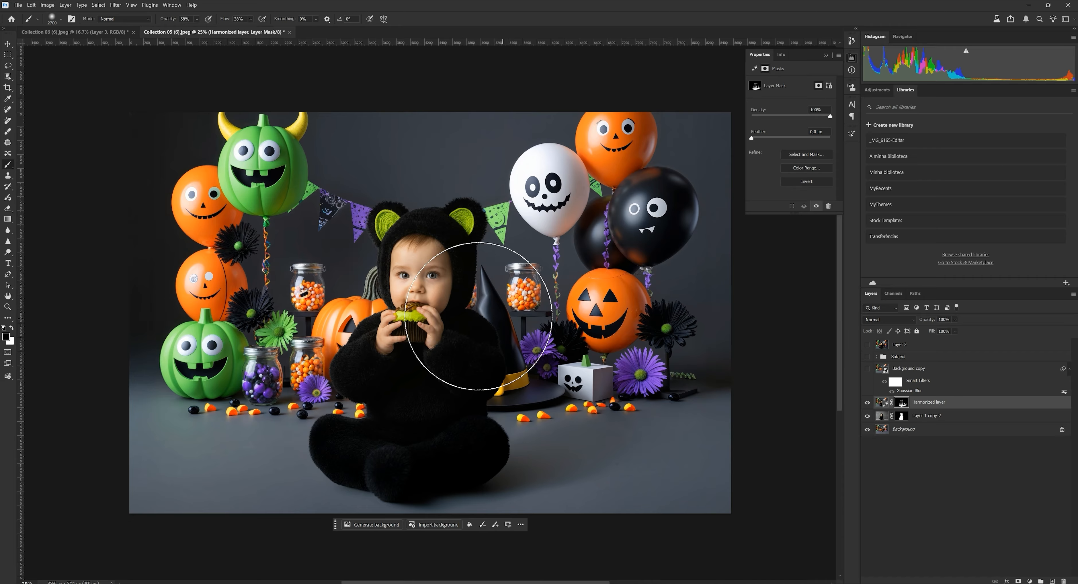
Select the Background layer and bring up the list of Fusion Pro actions.
{"action": "left_click", "coordinate": [898, 431]}
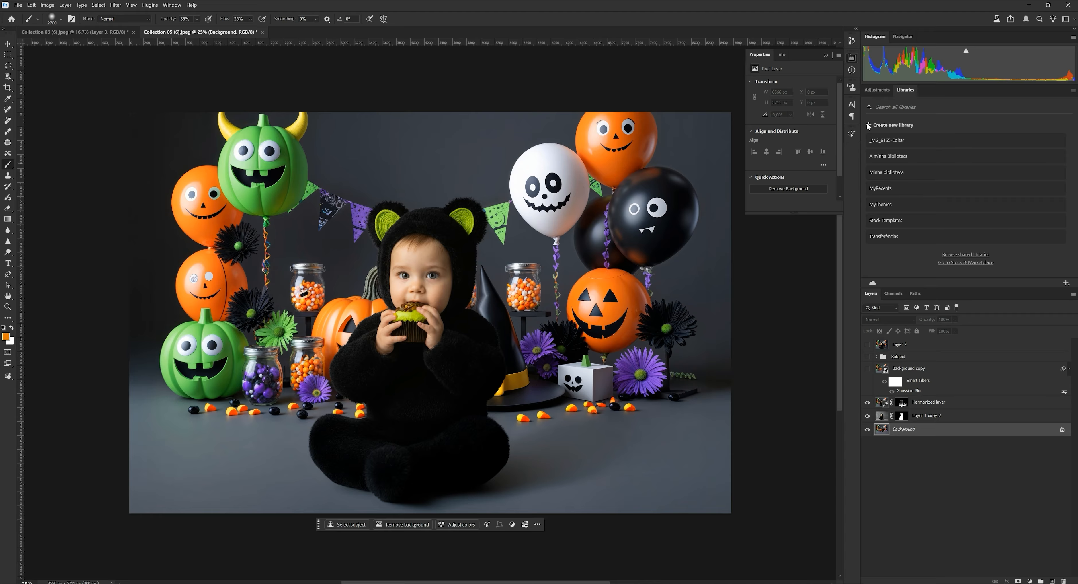
{"action": "left_click", "coordinate": [851, 133]}
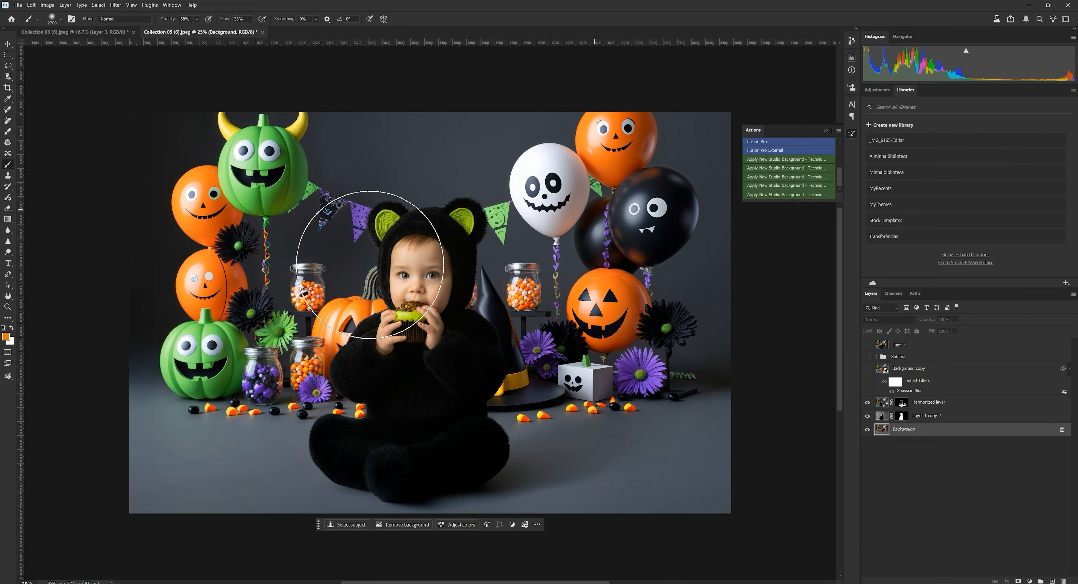